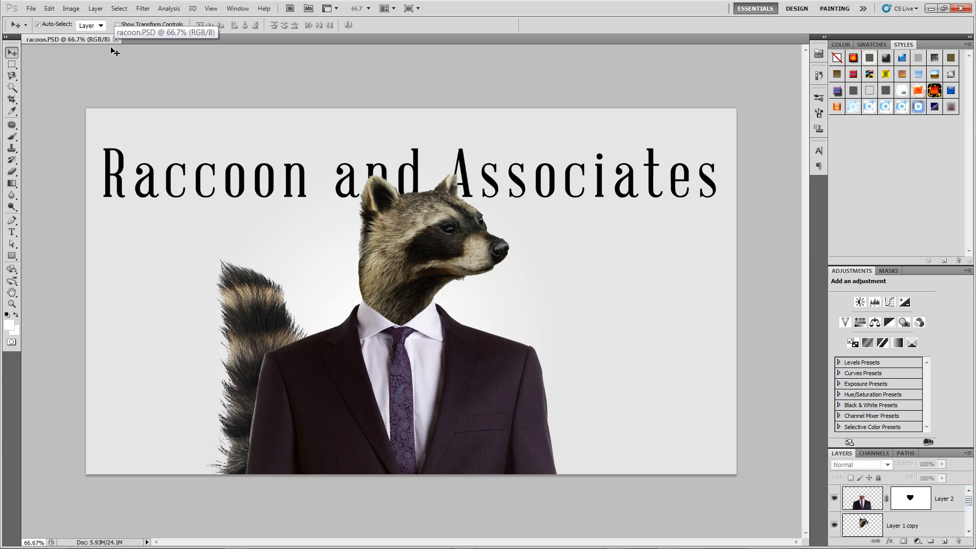
# Step: Switch to Chrome and search Google Images for "dog"
pyautogui.hotkey('alt', 'Tab')
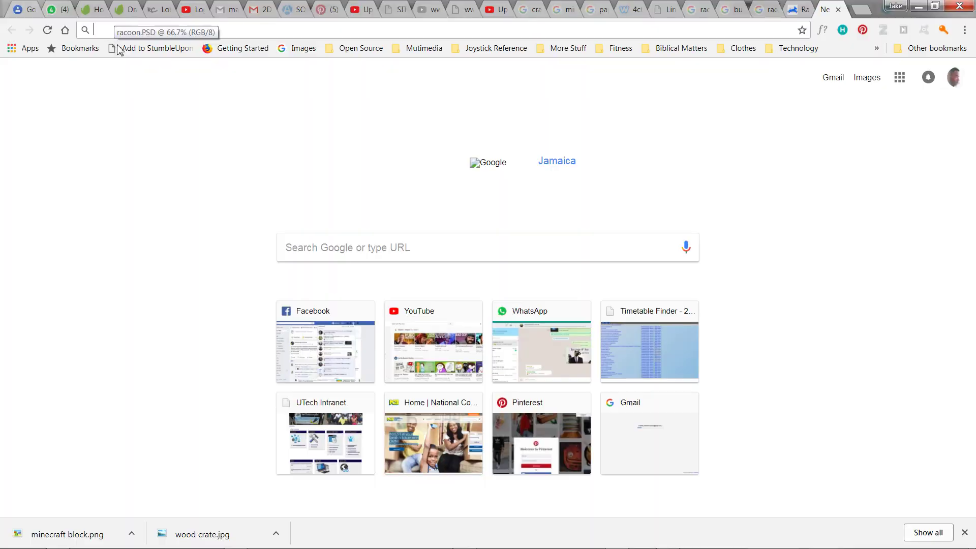
pyautogui.click(426, 257)
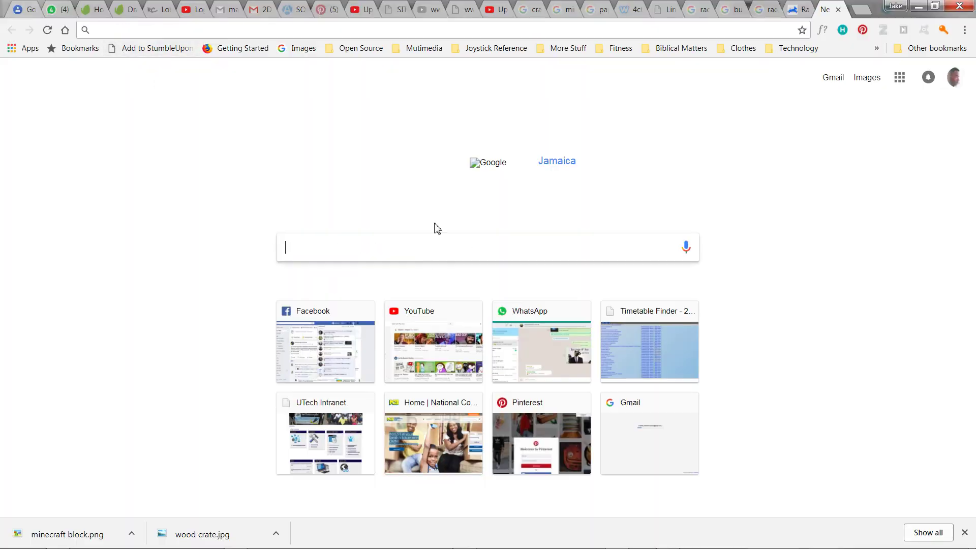
pyautogui.write('dog')
pyautogui.press('Return')
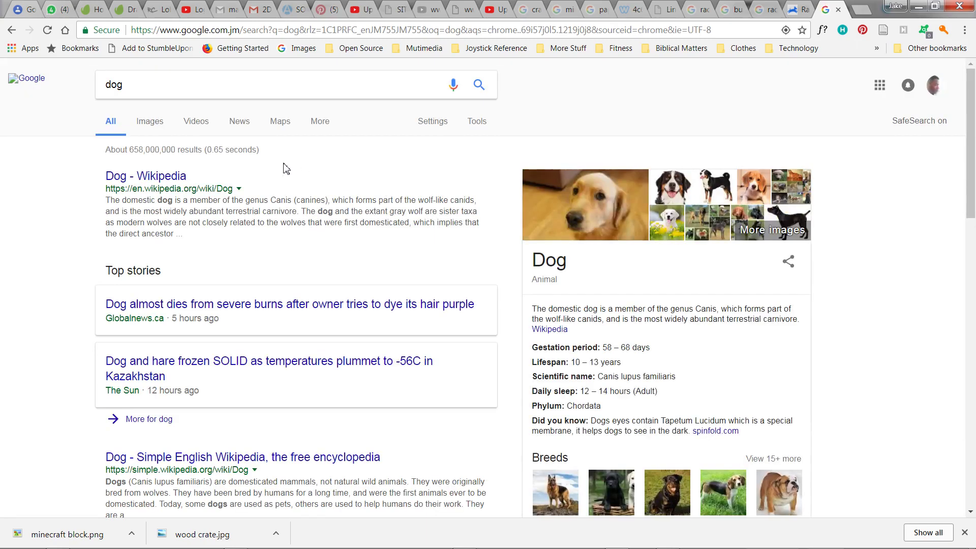
pyautogui.click(151, 124)
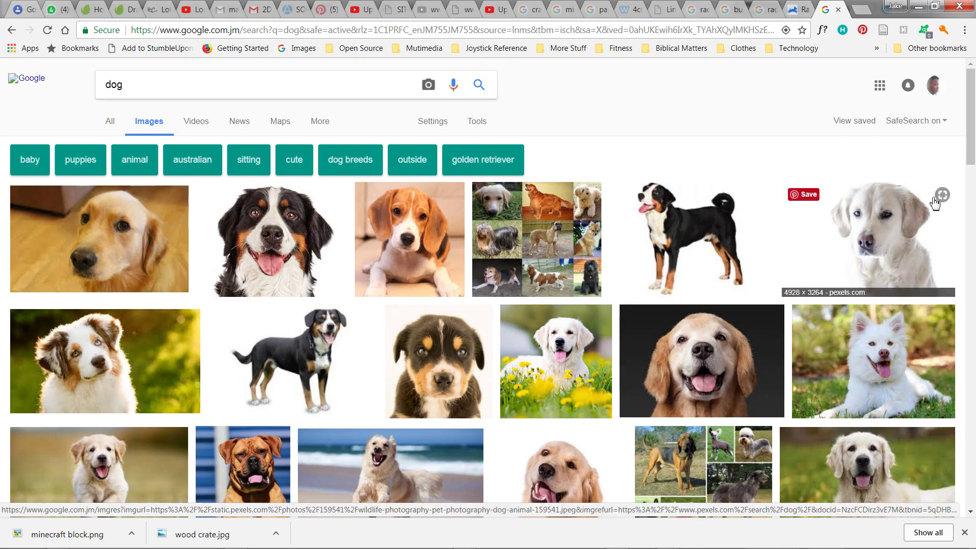
# Step: Browse the dog image results and preview the Labrador photo from Southeastern Guide Dogs
pyautogui.moveTo(973, 131); pyautogui.dragTo(972, 165)
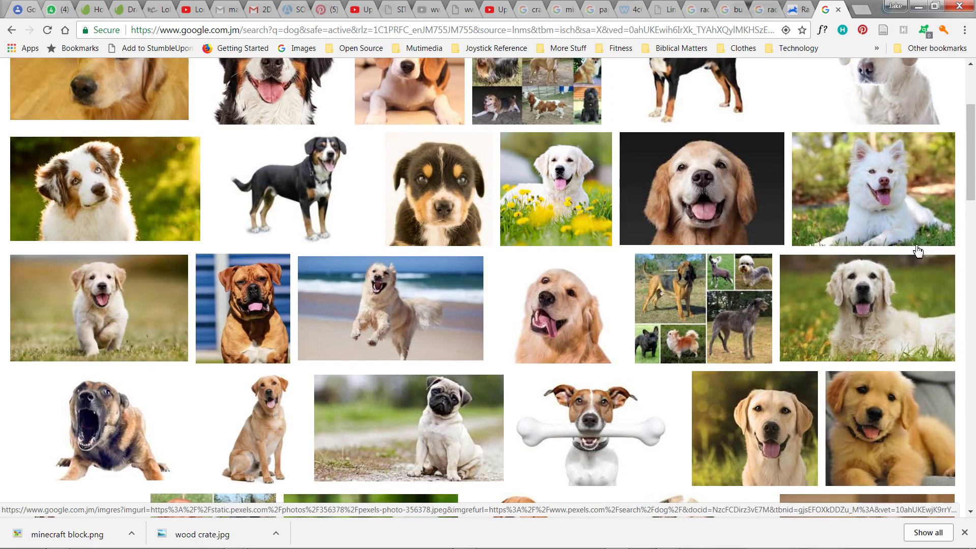
pyautogui.click(770, 425)
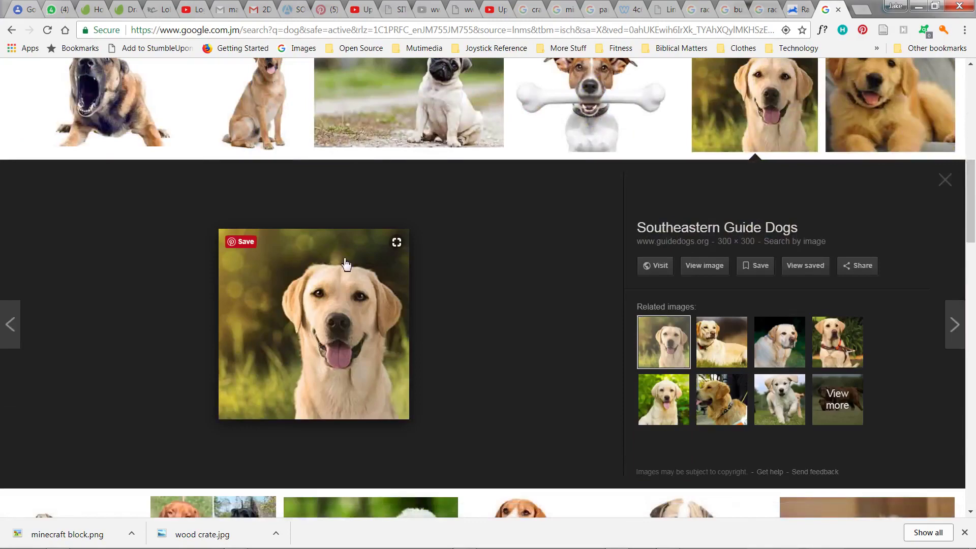
pyautogui.scroll(4, 349, 312)
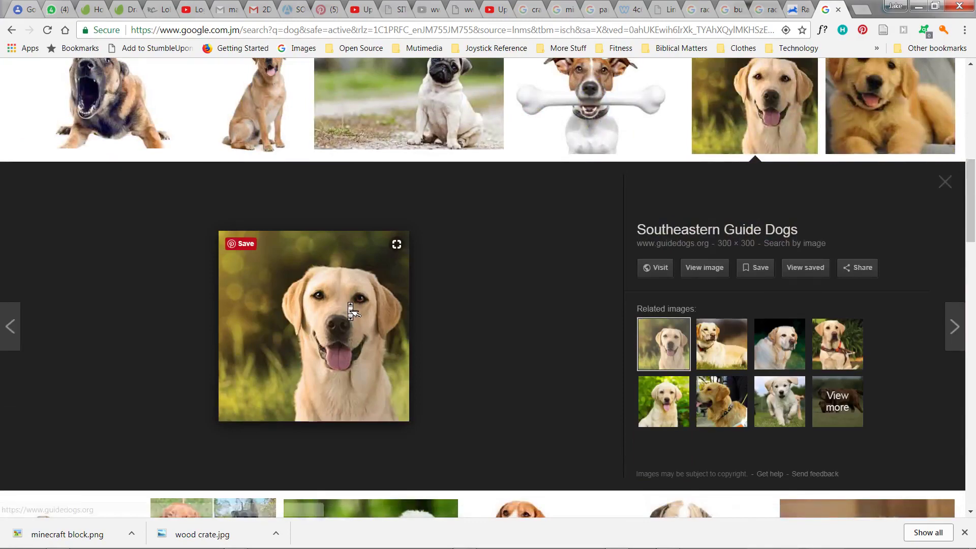
pyautogui.scroll(1, 383, 296)
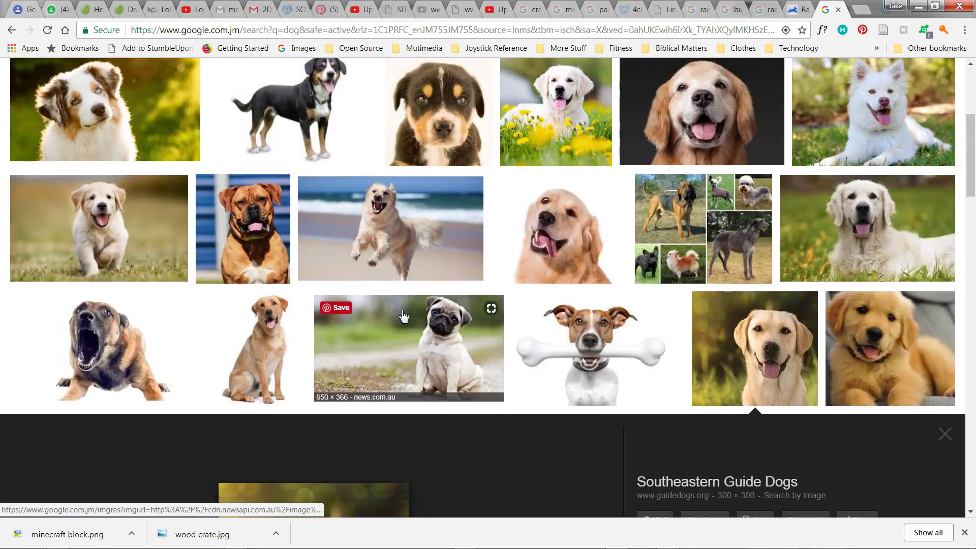
pyautogui.scroll(5, 442, 259)
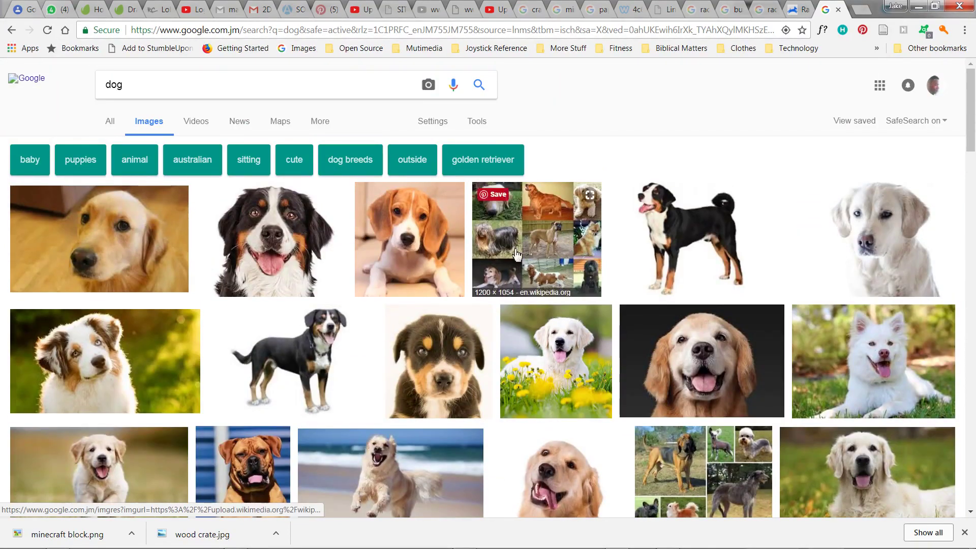
# Step: Open the Pexels photo of the white golden retriever puppy at full size in its own browser tab
pyautogui.click(882, 247)
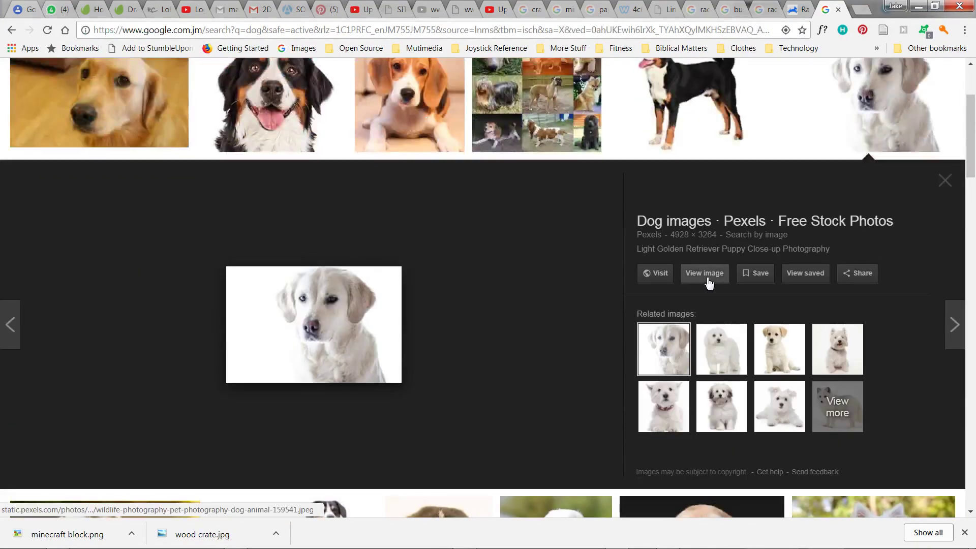
pyautogui.click(707, 278)
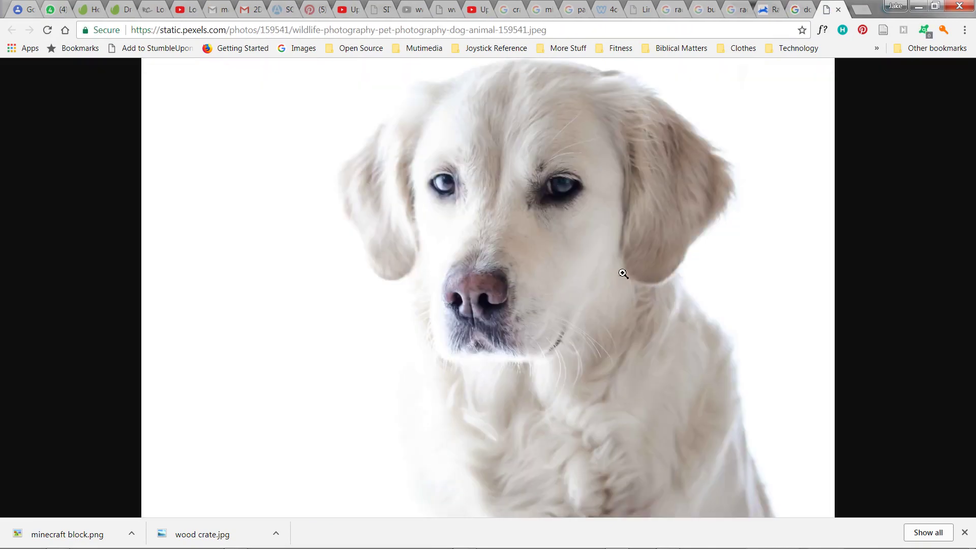
pyautogui.rightClick(615, 242)
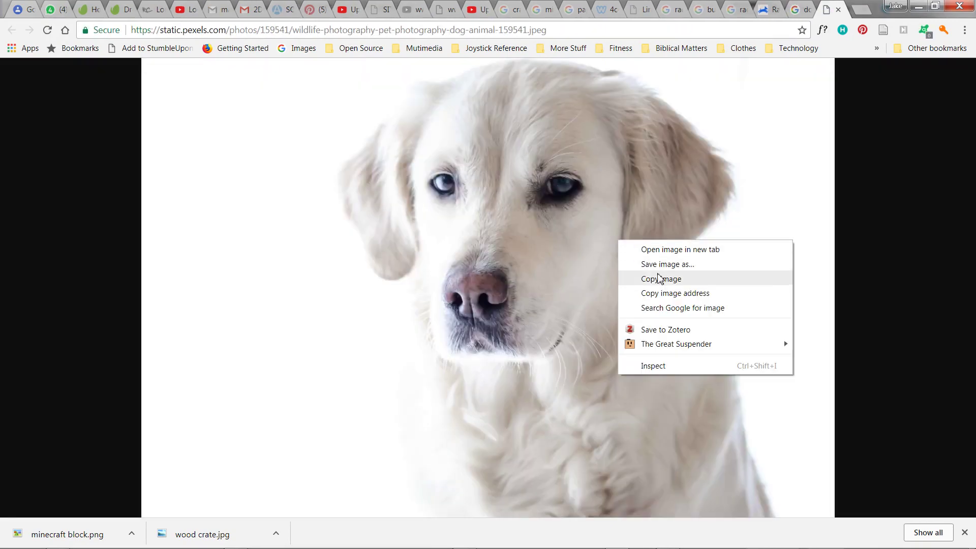
pyautogui.click(864, 10)
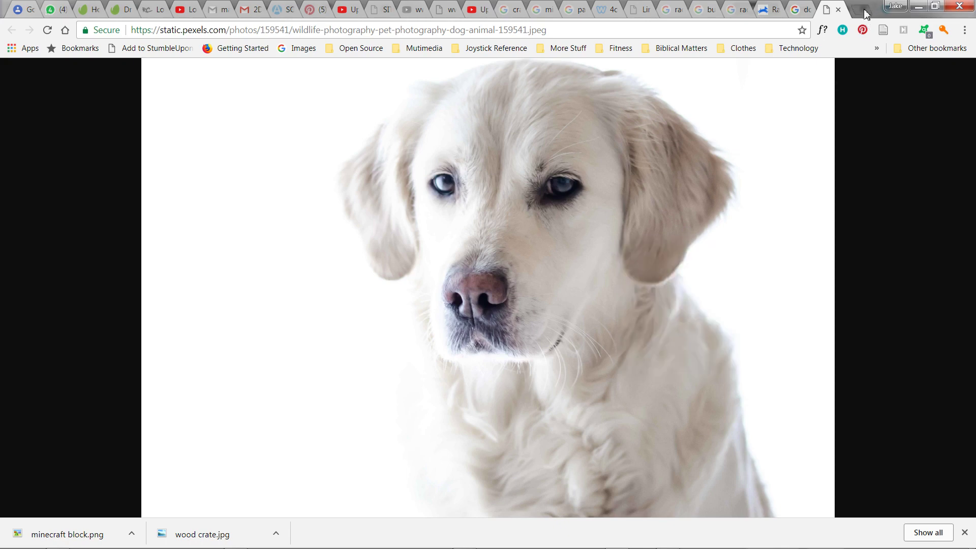
# Step: In a new browser tab, search Google Images for "business suit" and limit the results to large images
pyautogui.click(862, 9)
pyautogui.write('bus')
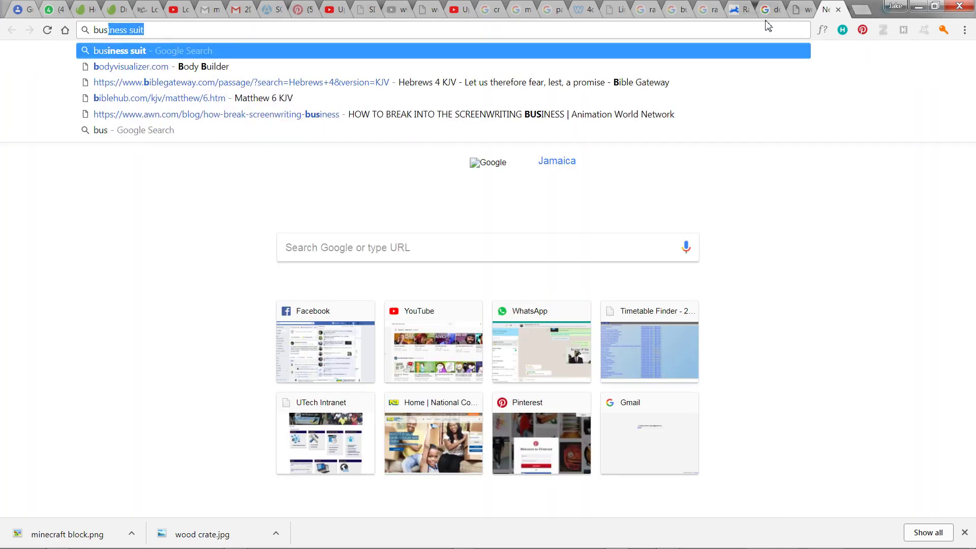
pyautogui.press('Return')
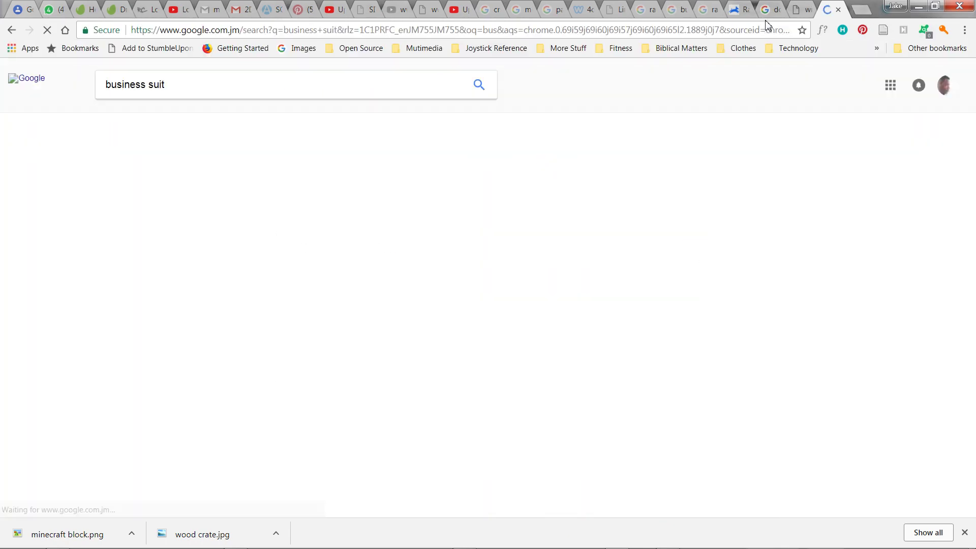
pyautogui.click(149, 125)
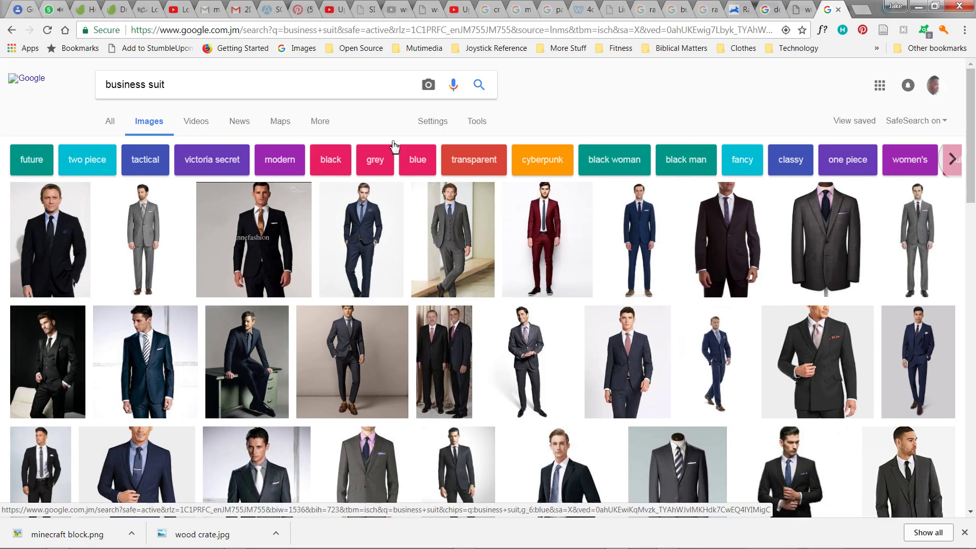
pyautogui.click(476, 122)
pyautogui.click(119, 144)
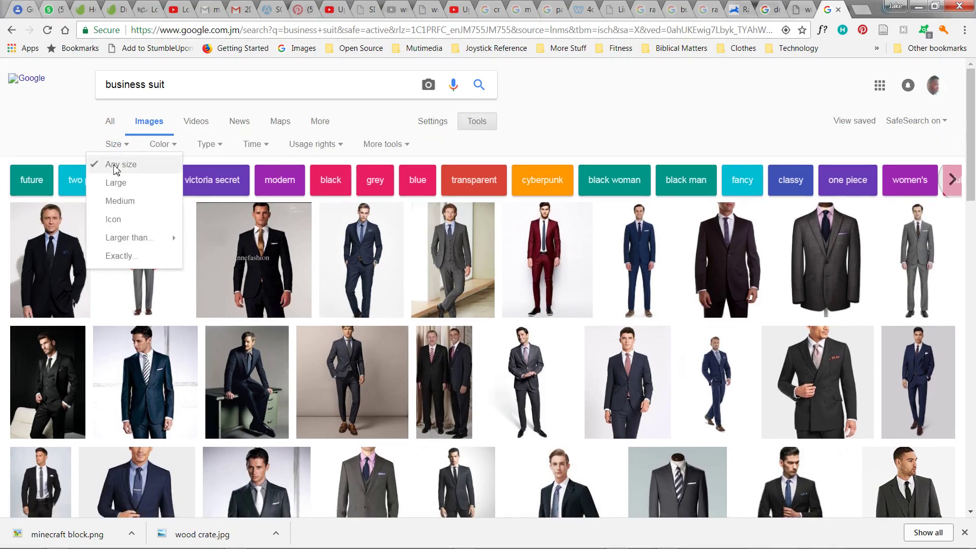
pyautogui.click(129, 188)
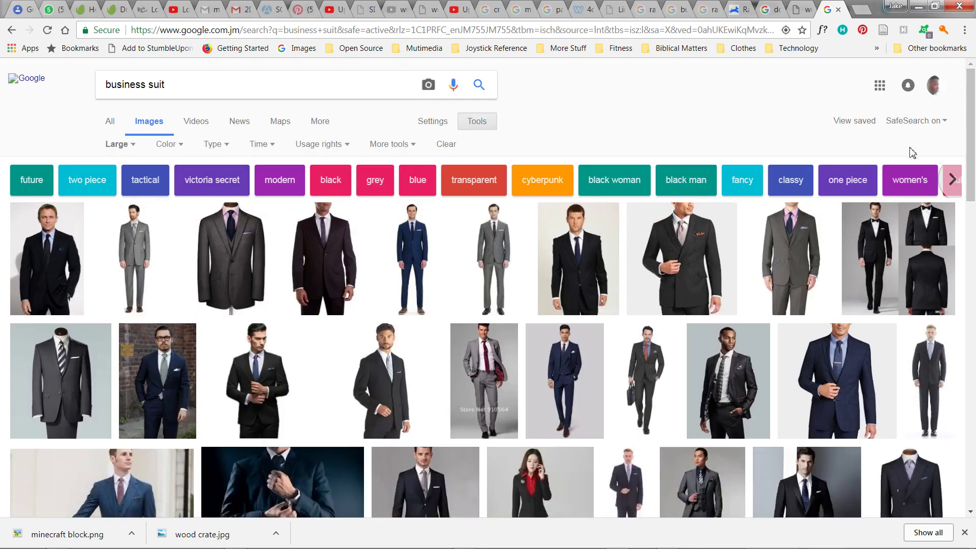
# Step: Preview several business suit photos, viewing the solid black suit with sunglasses at full size, and return to the image results
pyautogui.click(742, 378)
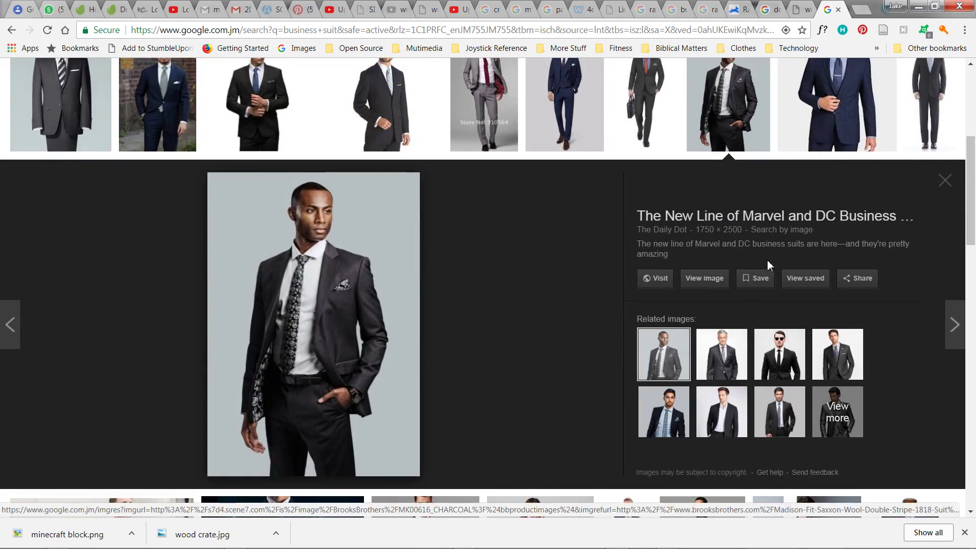
pyautogui.click(777, 362)
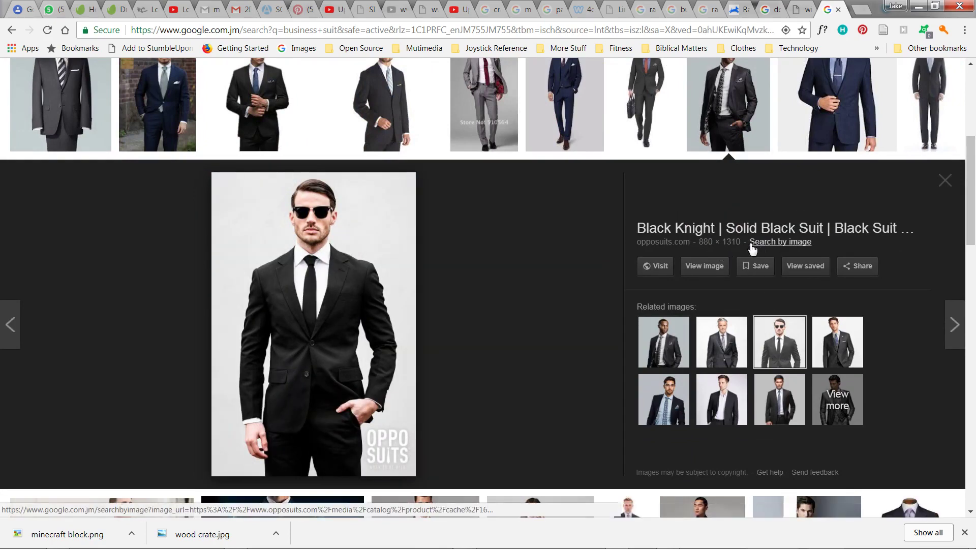
pyautogui.click(709, 267)
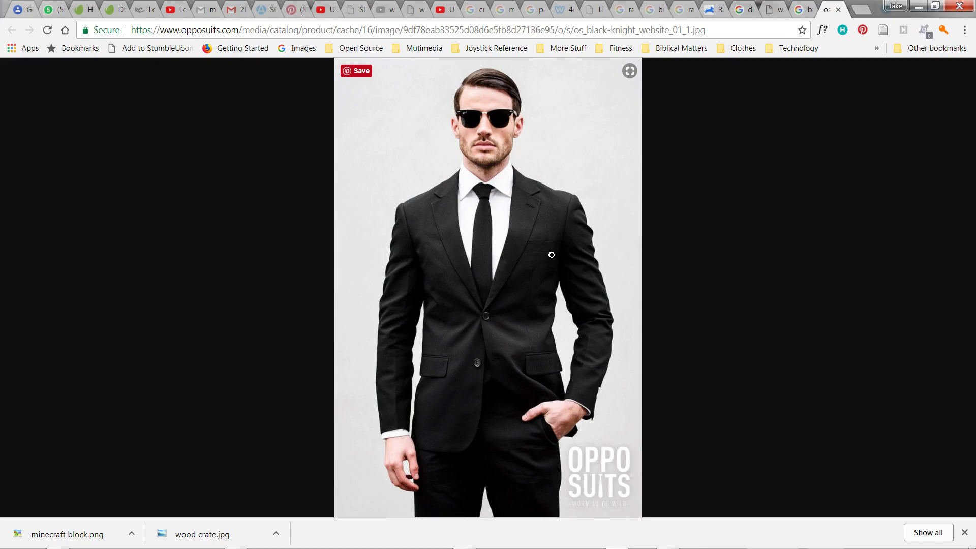
pyautogui.click(803, 14)
pyautogui.click(725, 350)
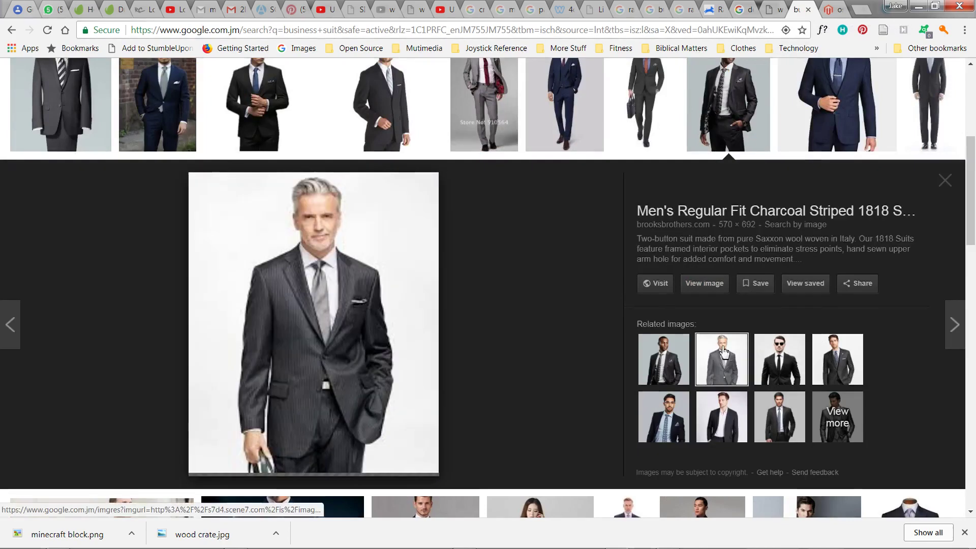
pyautogui.scroll(5, 836, 211)
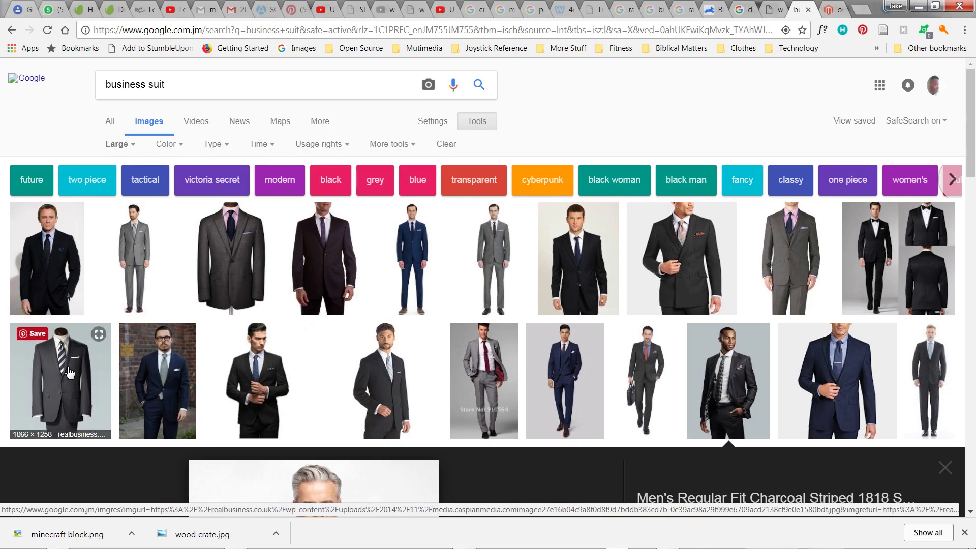
# Step: Open the photo of the dark blue wool suit with gray tie at full size and copy the image
pyautogui.click(156, 373)
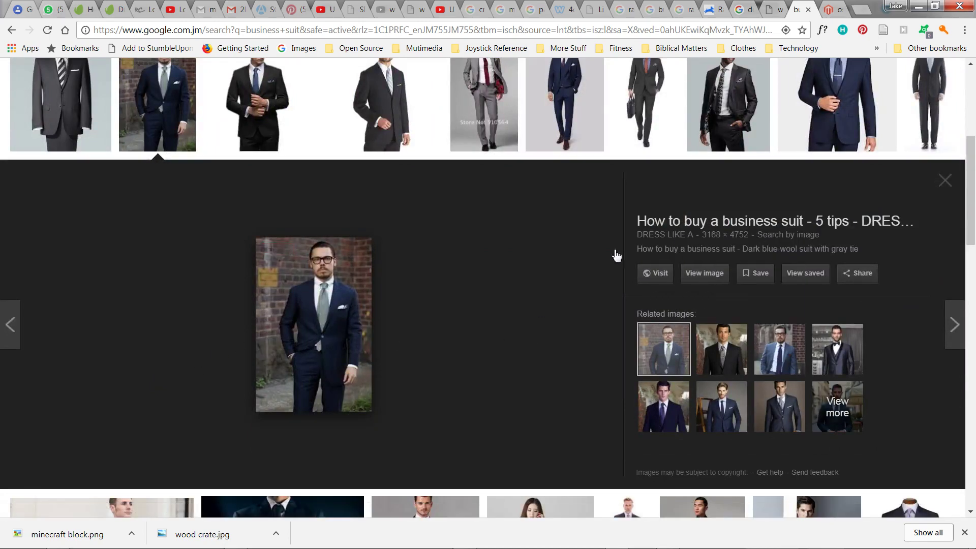
pyautogui.click(712, 274)
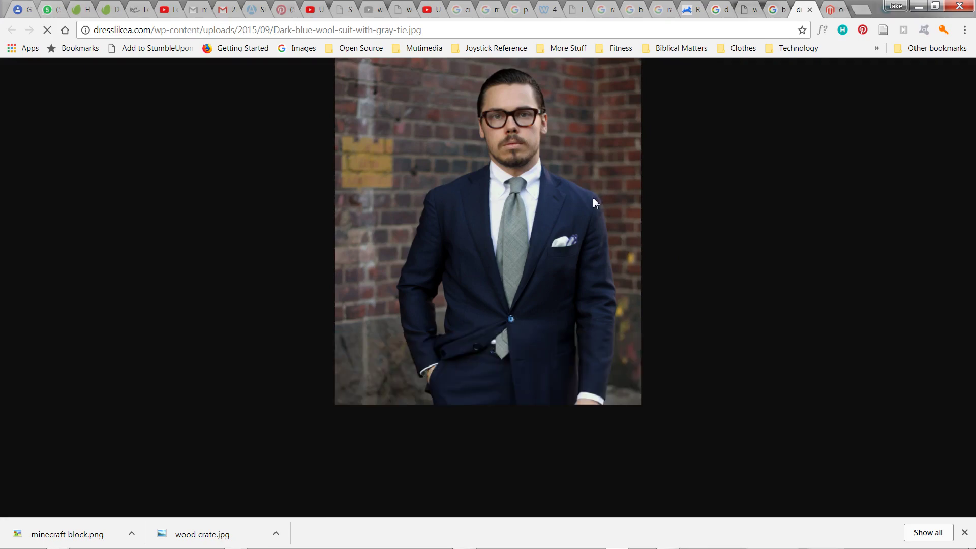
pyautogui.rightClick(564, 195)
pyautogui.click(614, 234)
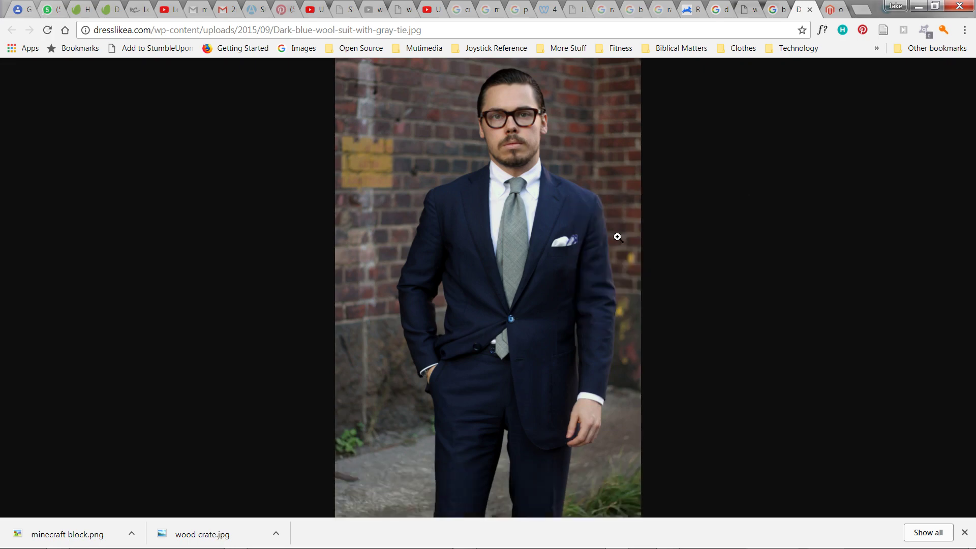
# Step: Switch to Photoshop and create a new document 1920 pixels wide and 1080 pixels high at 300 pixels/inch
pyautogui.hotkey('alt', 'Tab')
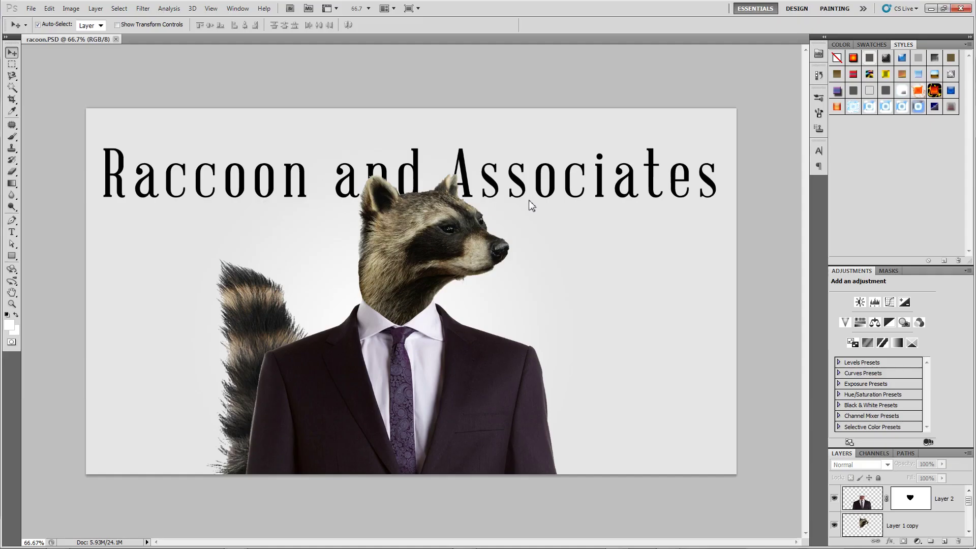
pyautogui.click(31, 8)
pyautogui.click(41, 20)
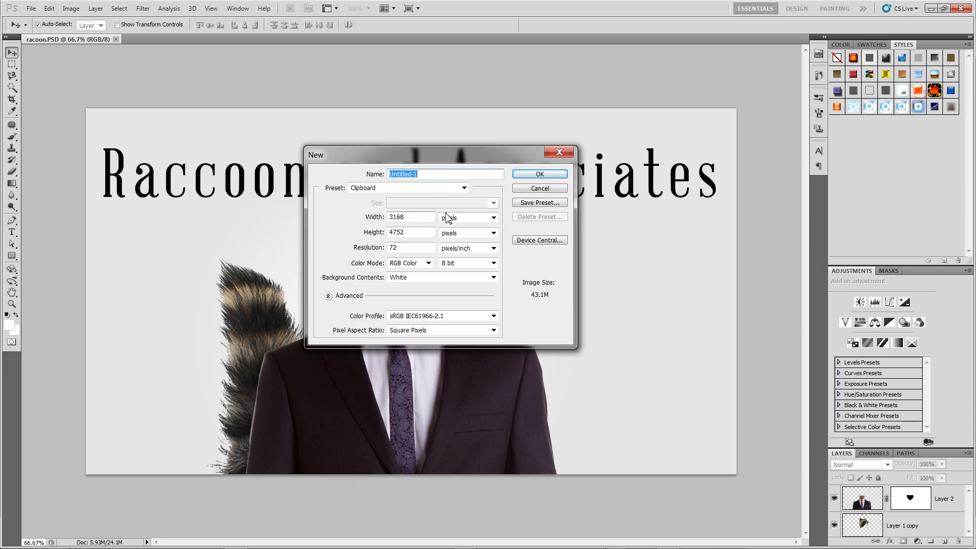
pyautogui.doubleClick(422, 219)
pyautogui.write('195')
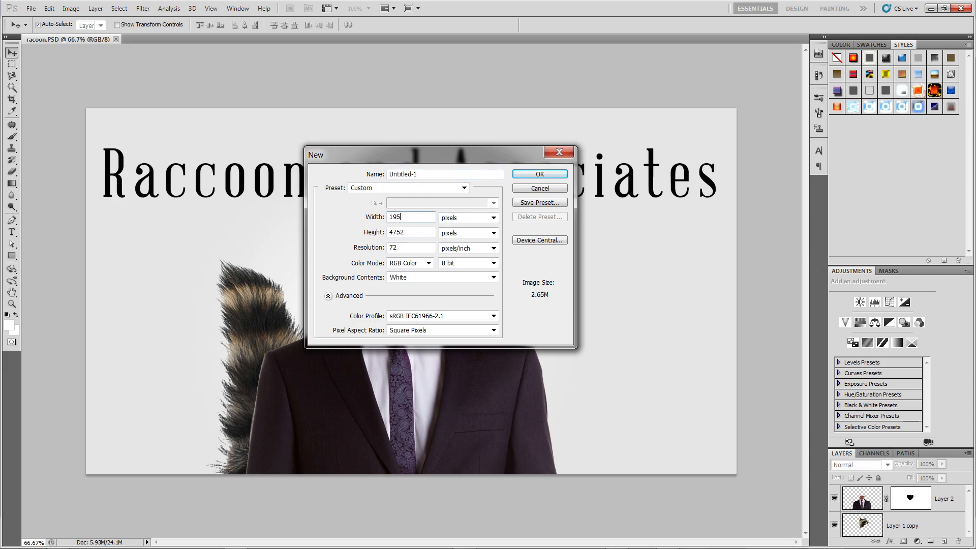
pyautogui.press('BackSpace')
pyautogui.write('20')
pyautogui.doubleClick(412, 236)
pyautogui.write('105')
pyautogui.press('BackSpace')
pyautogui.write('80')
pyautogui.doubleClick(409, 246)
pyautogui.write('300')
pyautogui.press('Return')
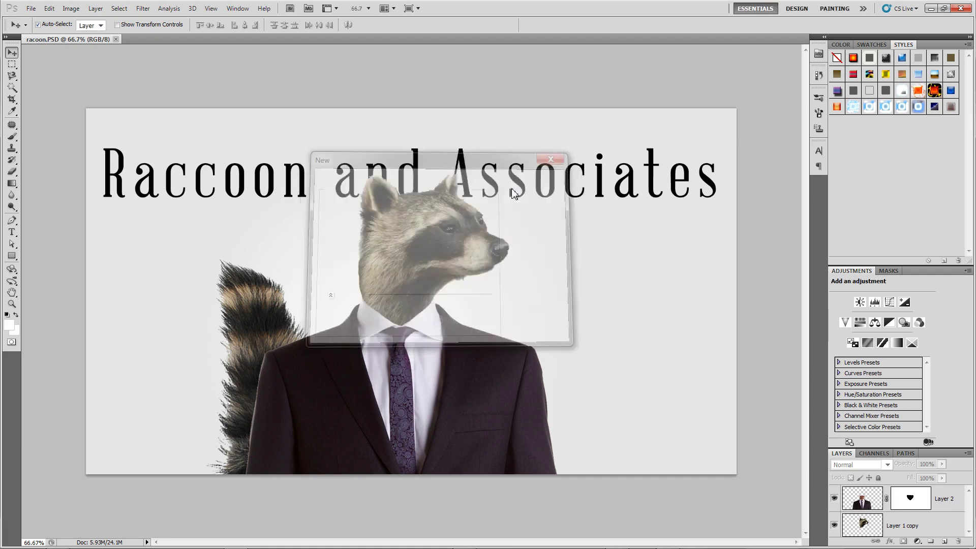
# Step: Paste the copied suit photo into the new document and move it so the man's face sits near the middle of the canvas
pyautogui.hotkey('ctrl', 'v')
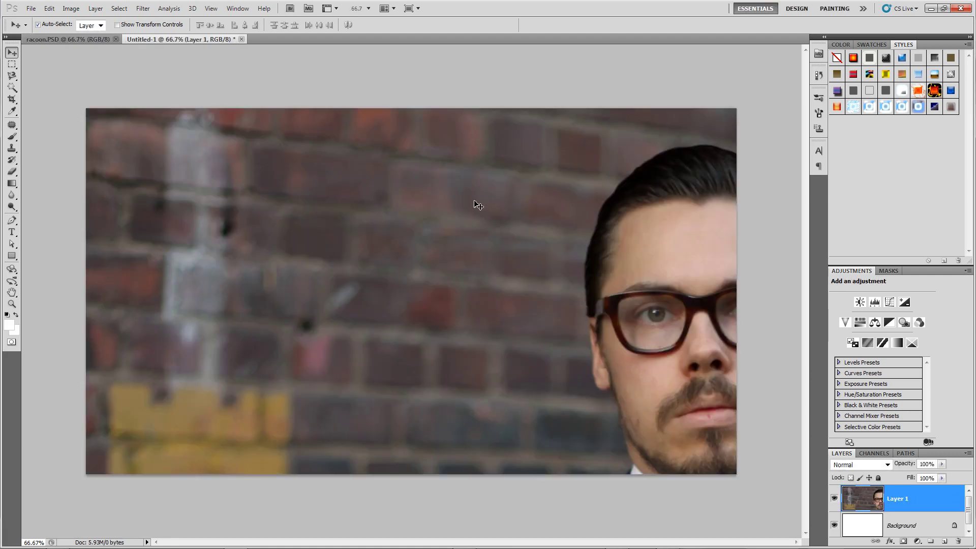
pyautogui.moveTo(599, 275); pyautogui.dragTo(397, 237)
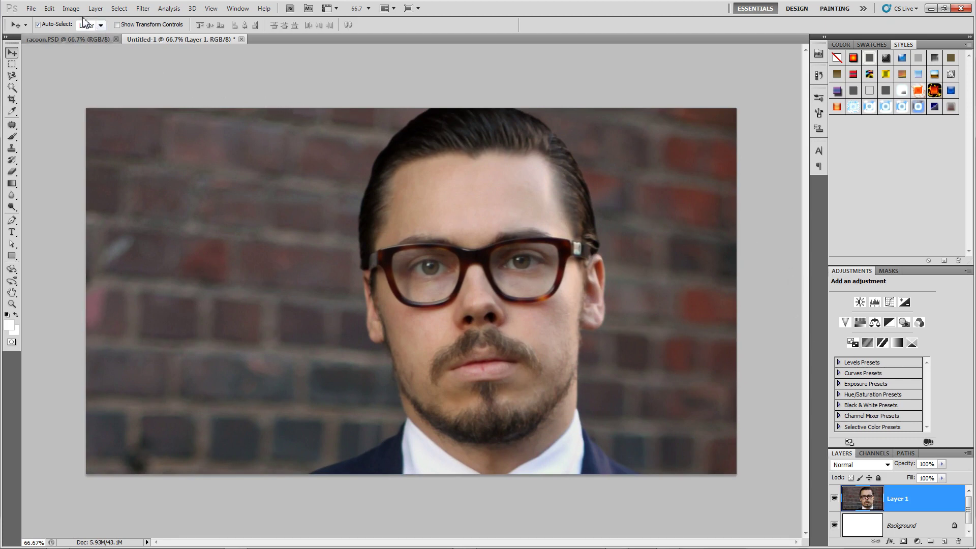
pyautogui.click(31, 8)
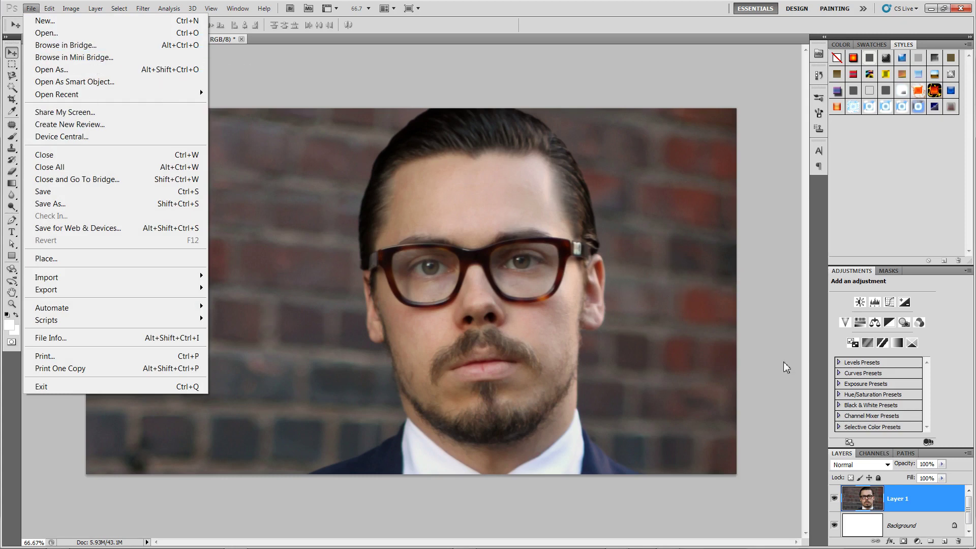
pyautogui.click(229, 82)
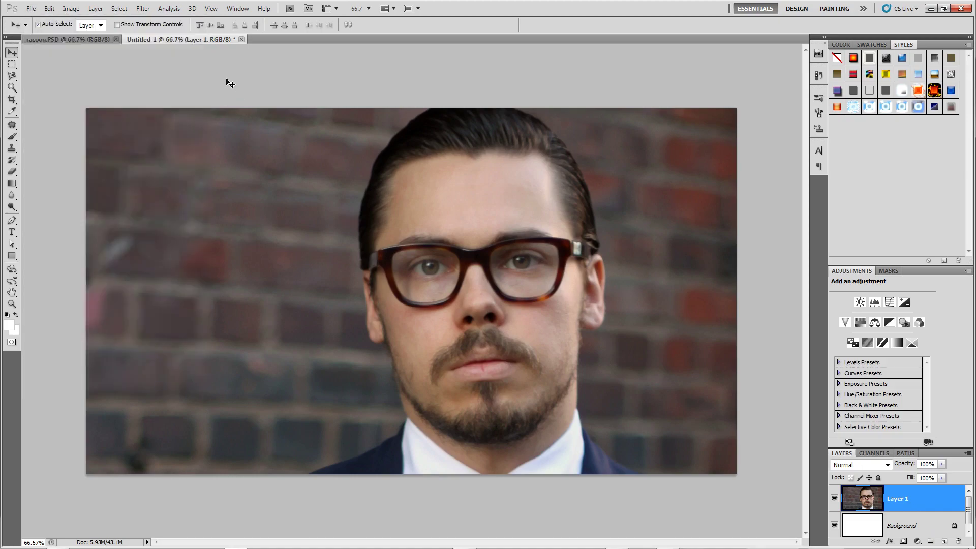
# Step: Switch to the browser and save the suit photo as the JPEG Dark-blue-wool-suit-with-gray-tie in the Downloads folder
pyautogui.hotkey('alt', 'Tab')
pyautogui.rightClick(520, 233)
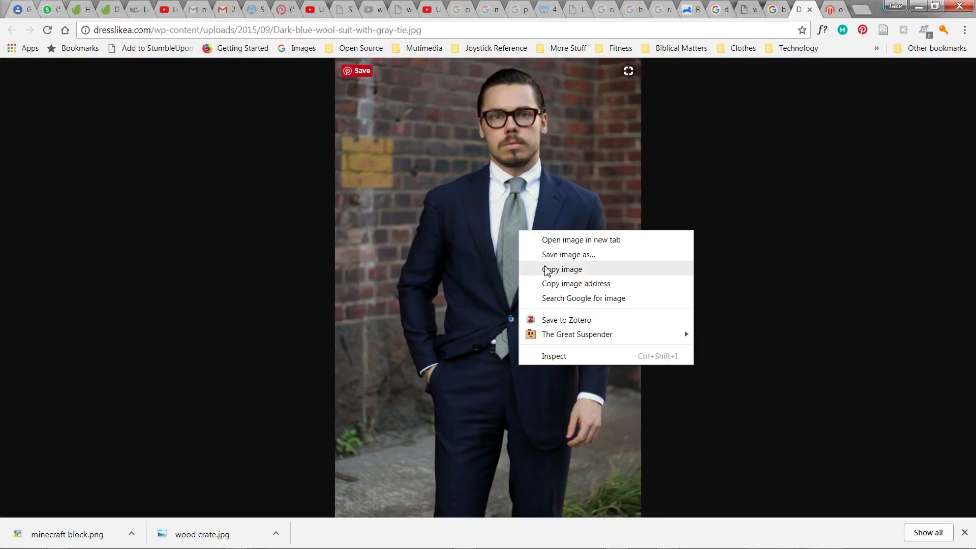
pyautogui.click(542, 253)
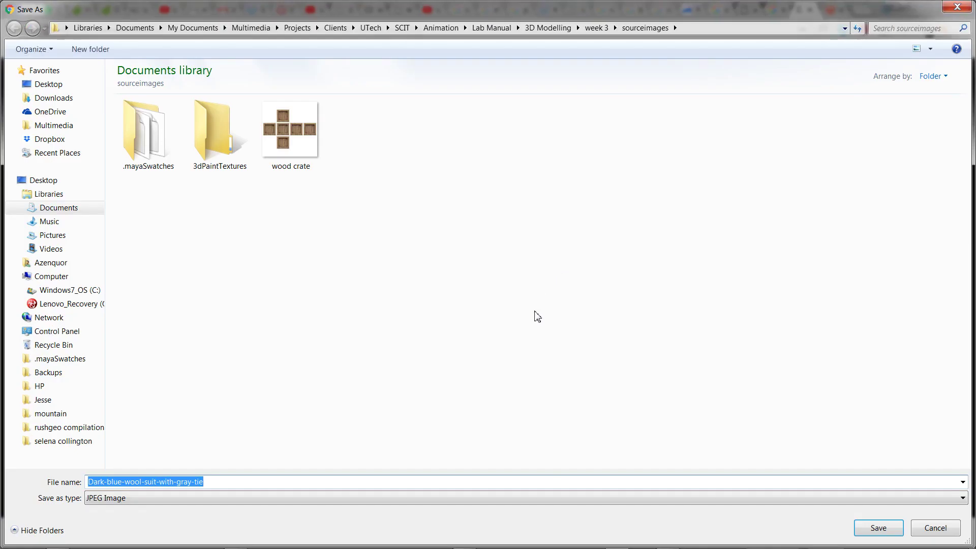
pyautogui.click(81, 99)
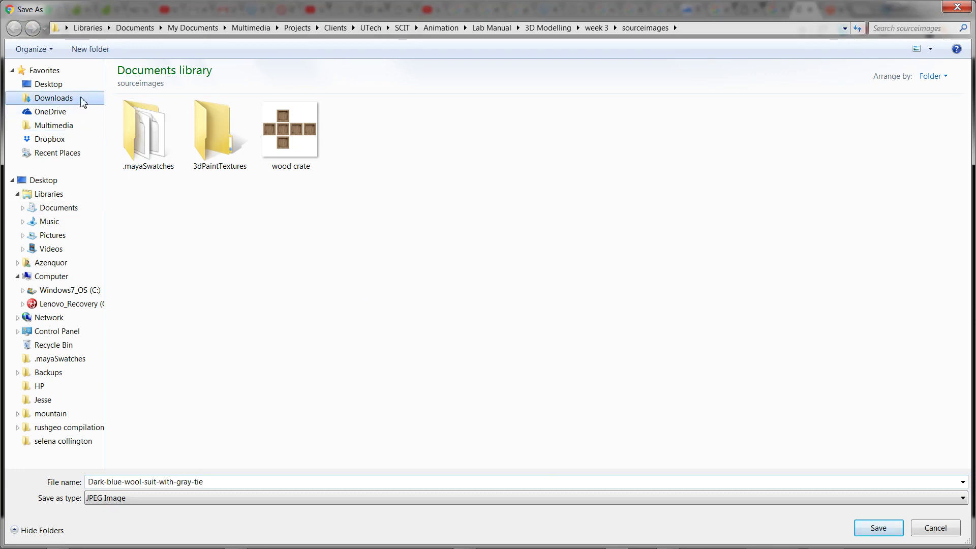
pyautogui.click(874, 534)
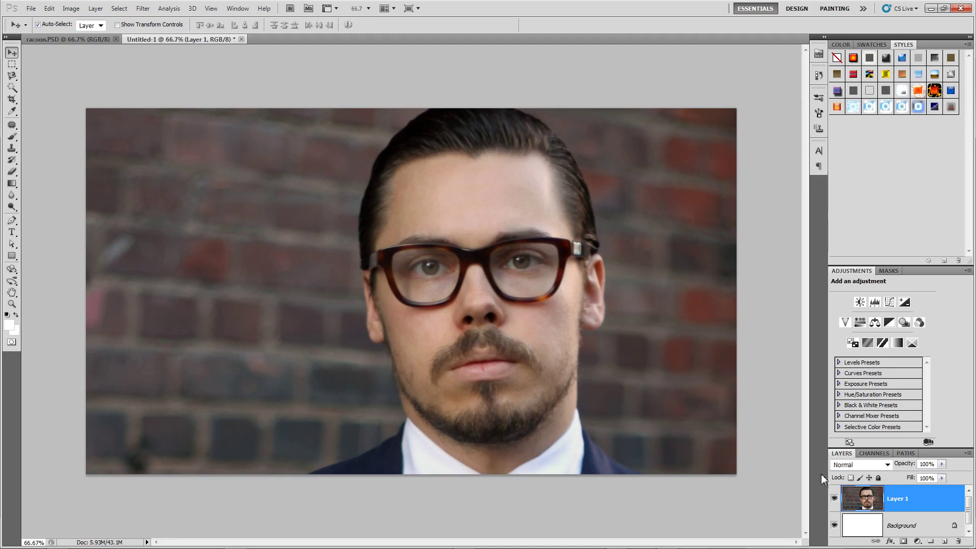
# Step: Delete the pasted suit photo layer in Photoshop and close the Untitled-1 document without saving
pyautogui.press('Delete')
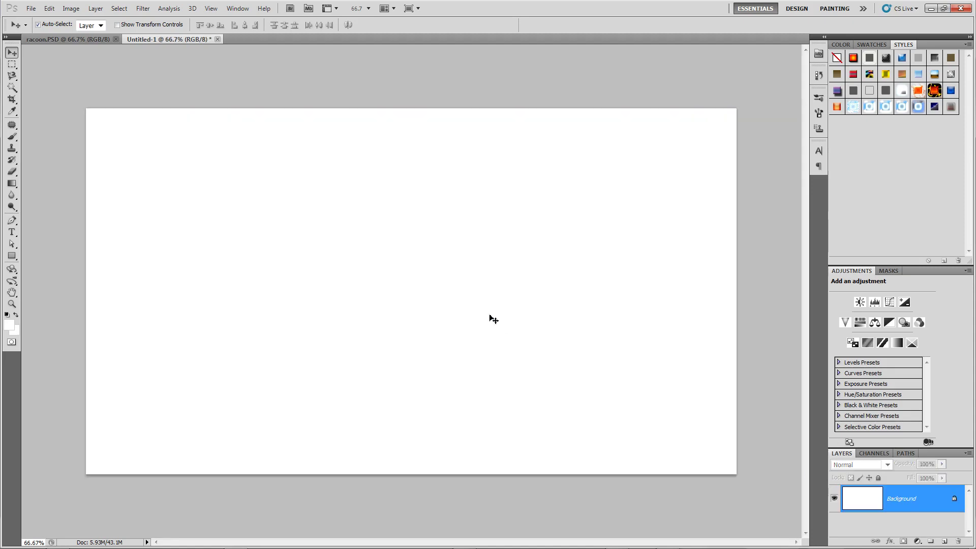
pyautogui.click(217, 39)
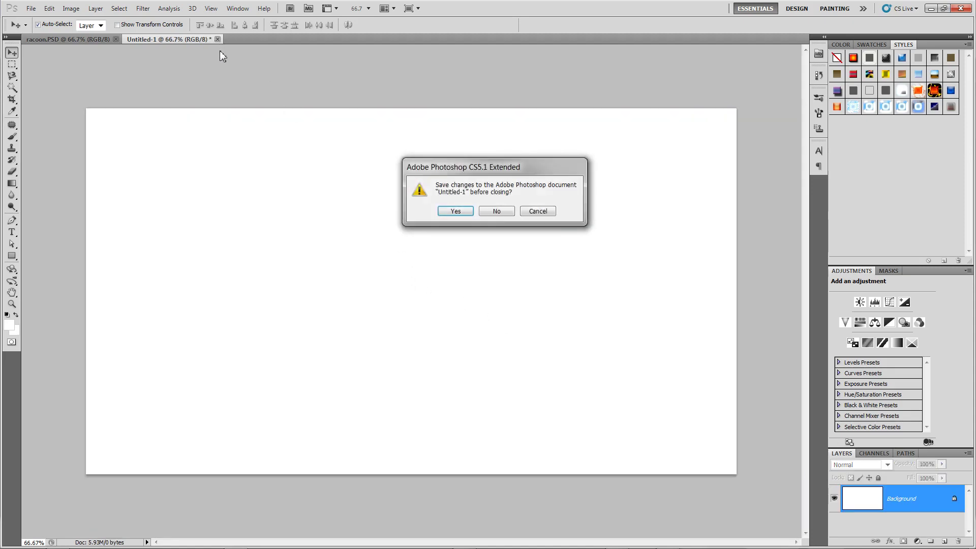
pyautogui.click(482, 213)
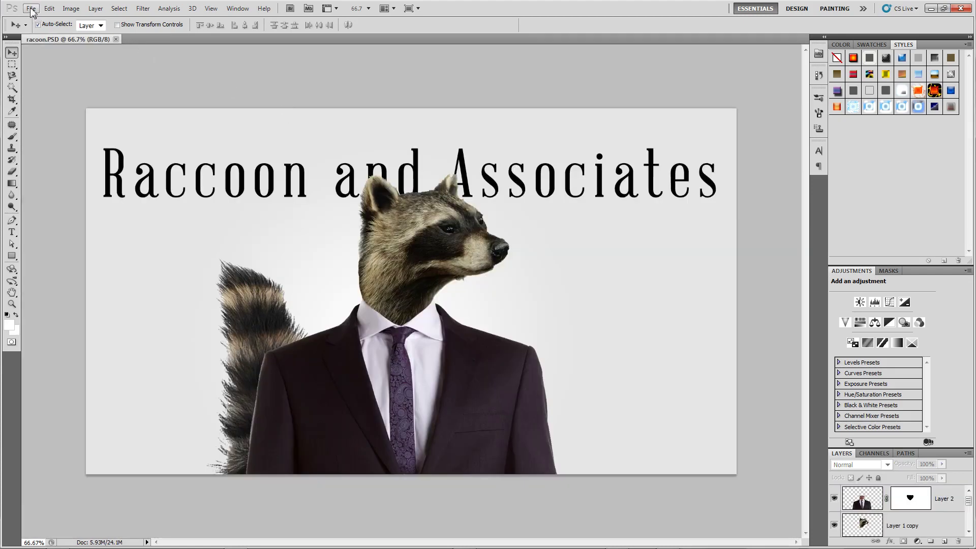
# Step: Start opening a file and browse to the Downloads folder
pyautogui.click(31, 8)
pyautogui.click(39, 30)
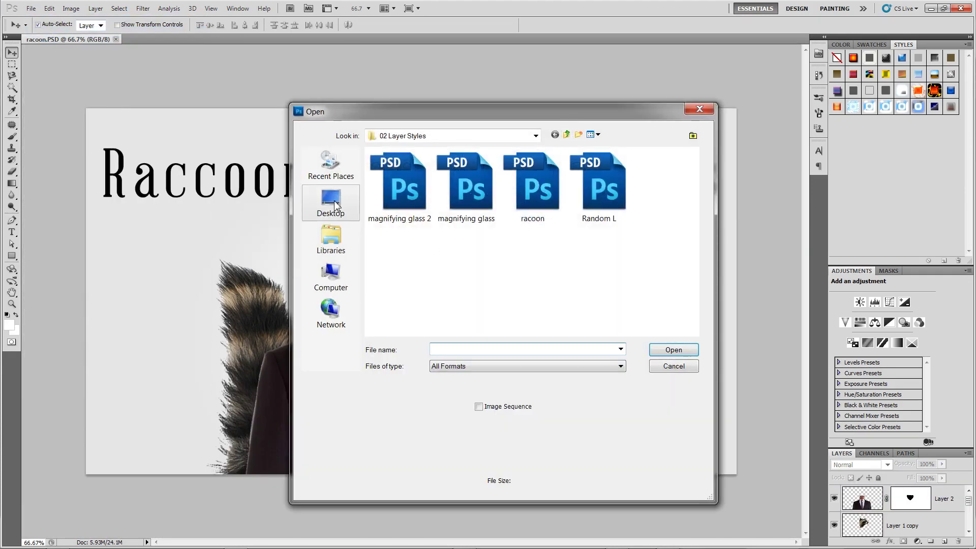
pyautogui.click(331, 166)
pyautogui.click(416, 193)
pyautogui.press('d')
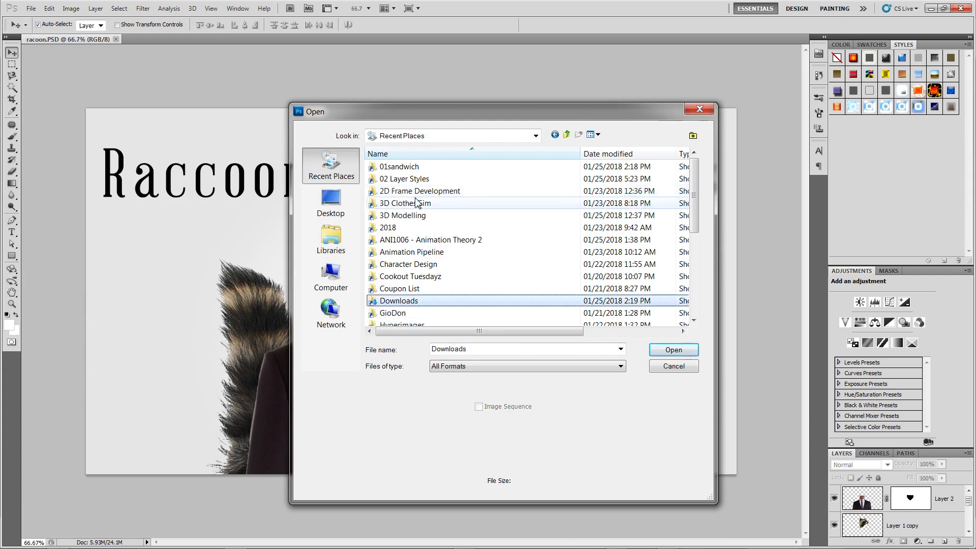
pyautogui.press('Return')
pyautogui.moveTo(694, 180)
pyautogui.mouseDown()
pyautogui.moveTo(681, 322)
pyautogui.moveTo(690, 170)
pyautogui.mouseUp()
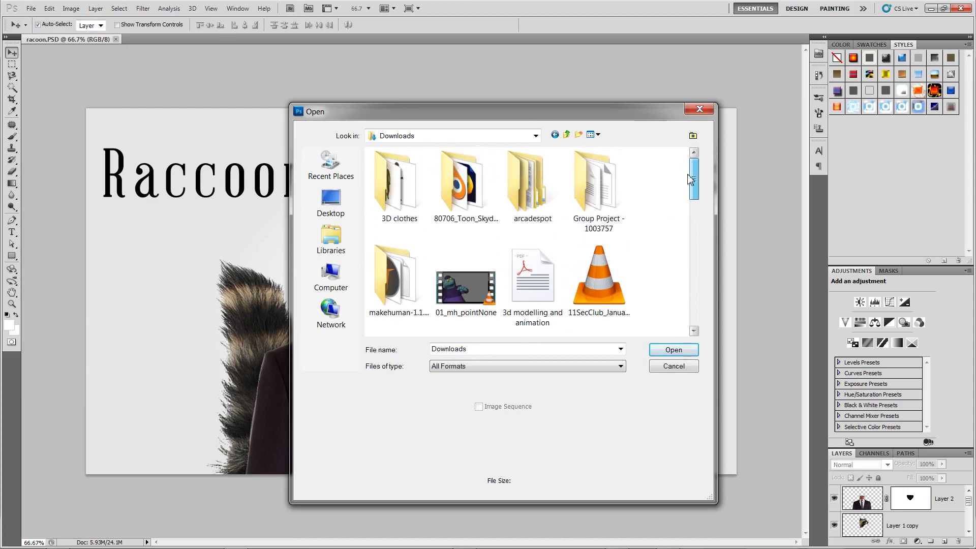
# Step: Check the saved suit photo's file name in the browser and open Dark-blue-wool-suit-with-gray-tie.jpg in Photoshop
pyautogui.hotkey('alt', 'Tab')
pyautogui.rightClick(513, 251)
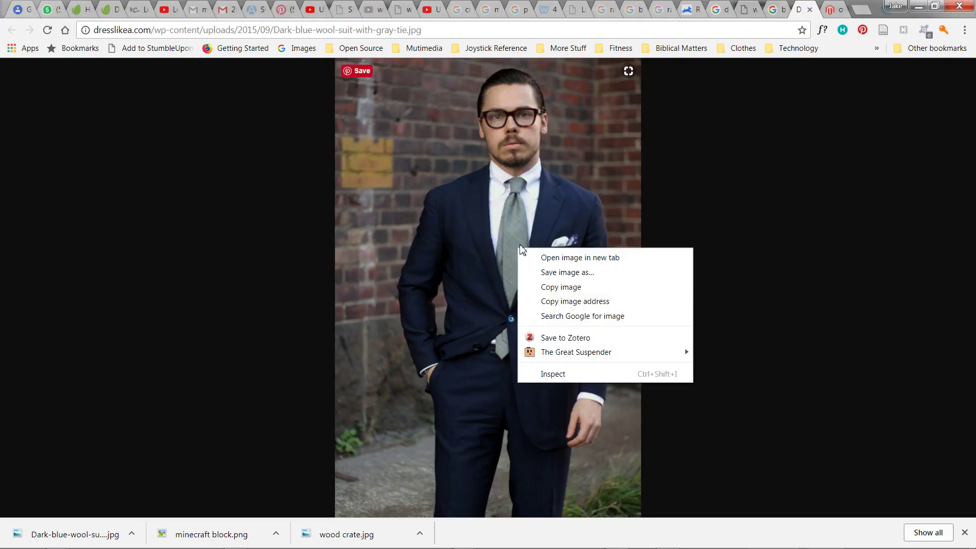
pyautogui.click(570, 272)
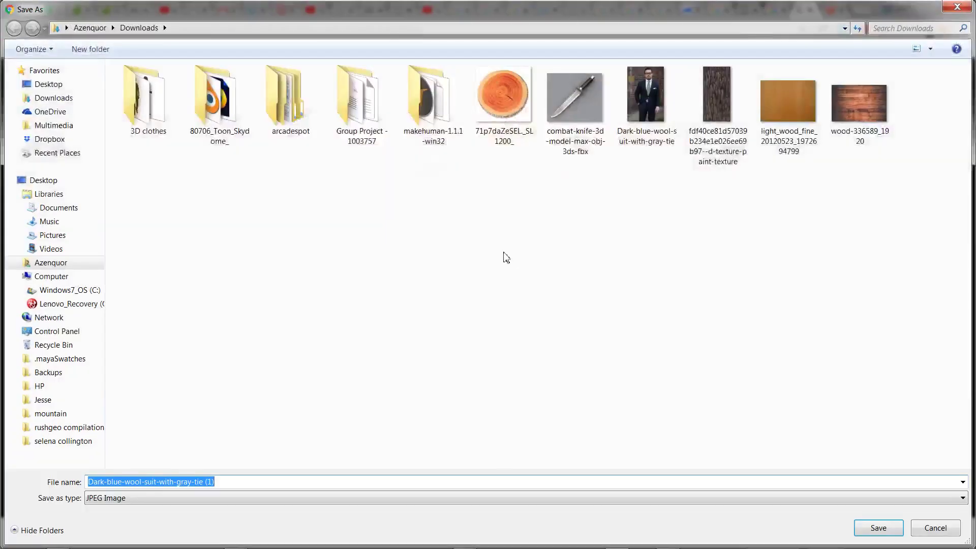
pyautogui.press('Escape')
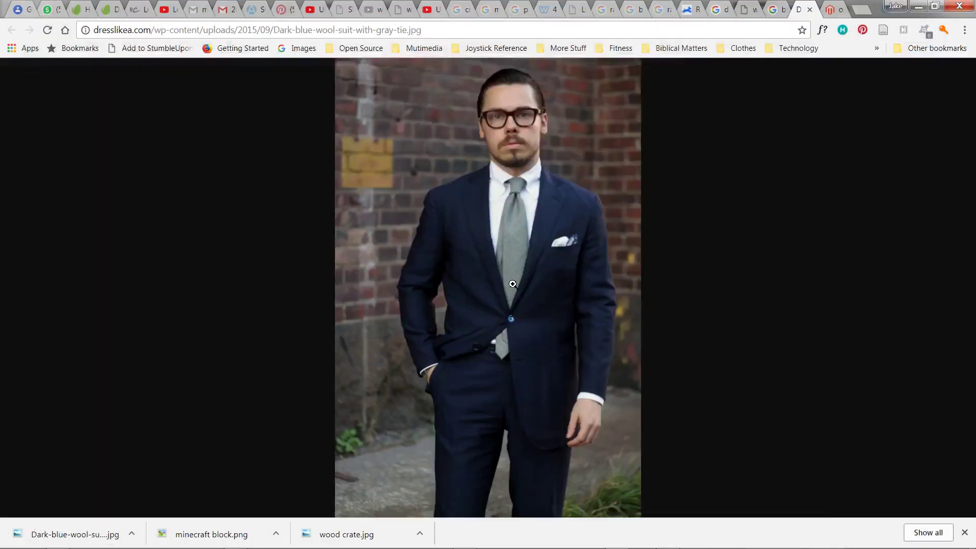
pyautogui.hotkey('alt', 'Tab')
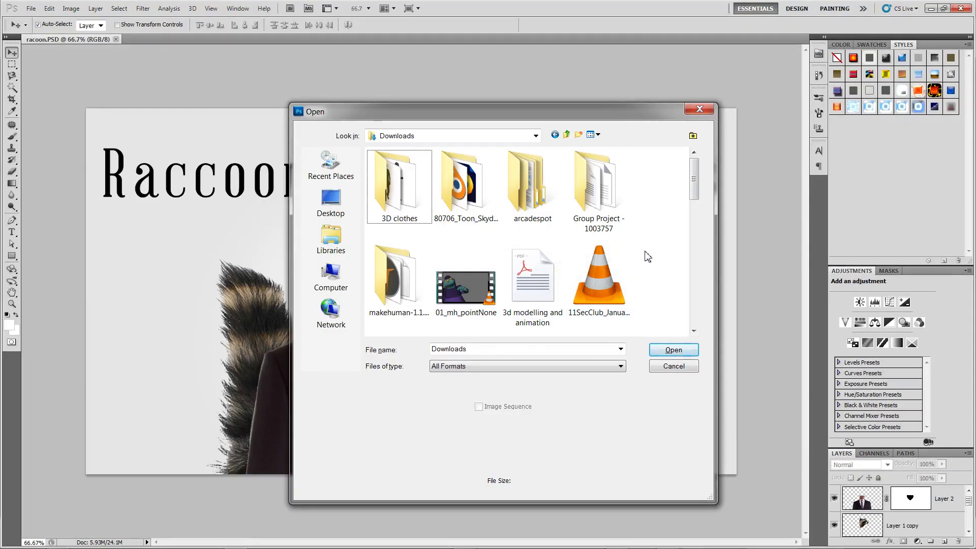
pyautogui.write('drivers license 1')
pyautogui.doubleClick(483, 206)
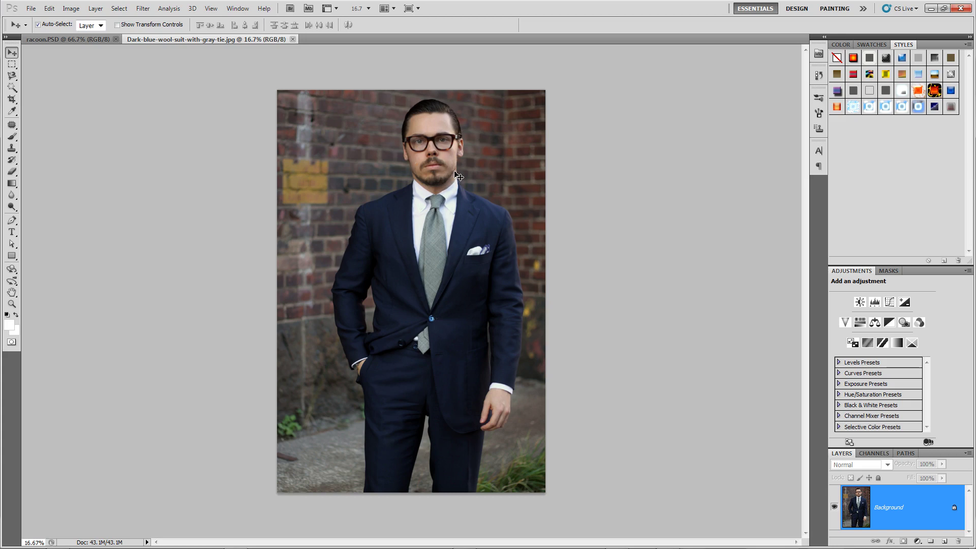
# Step: Outline the man's head with the Magnetic Lasso, following the shirt collar and looping widely around the hair
pyautogui.click(11, 75)
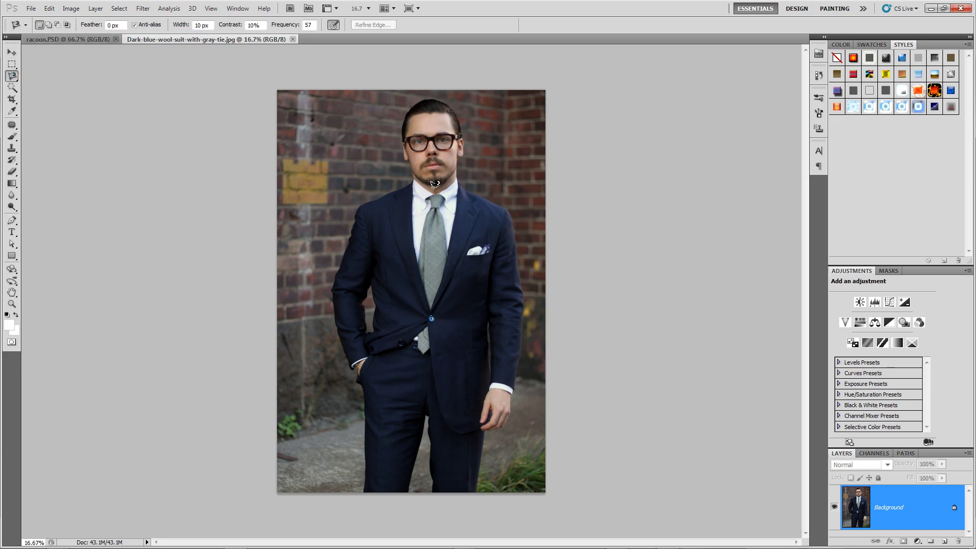
pyautogui.hotkey('ctrl', '+')
pyautogui.hotkey('ctrl', '+')
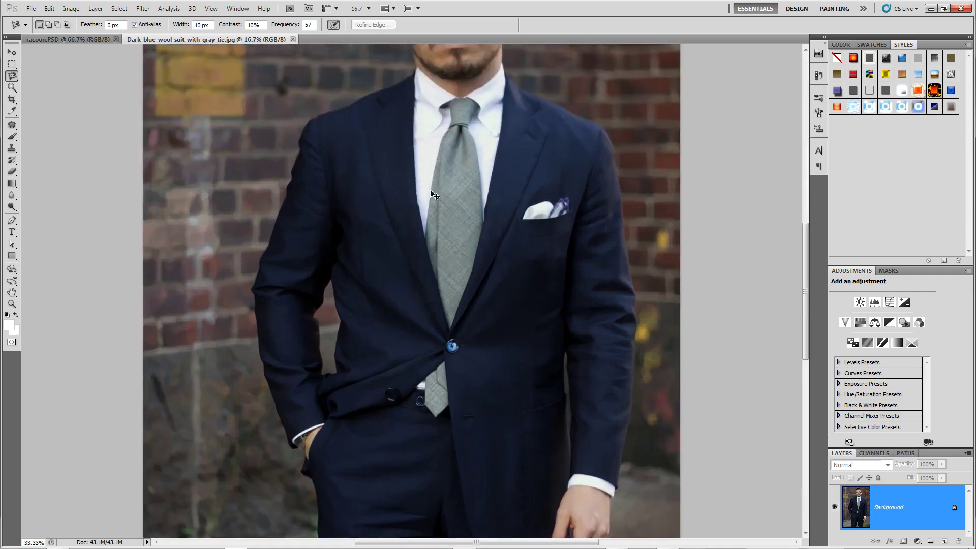
pyautogui.moveTo(450, 175); pyautogui.dragTo(408, 351)
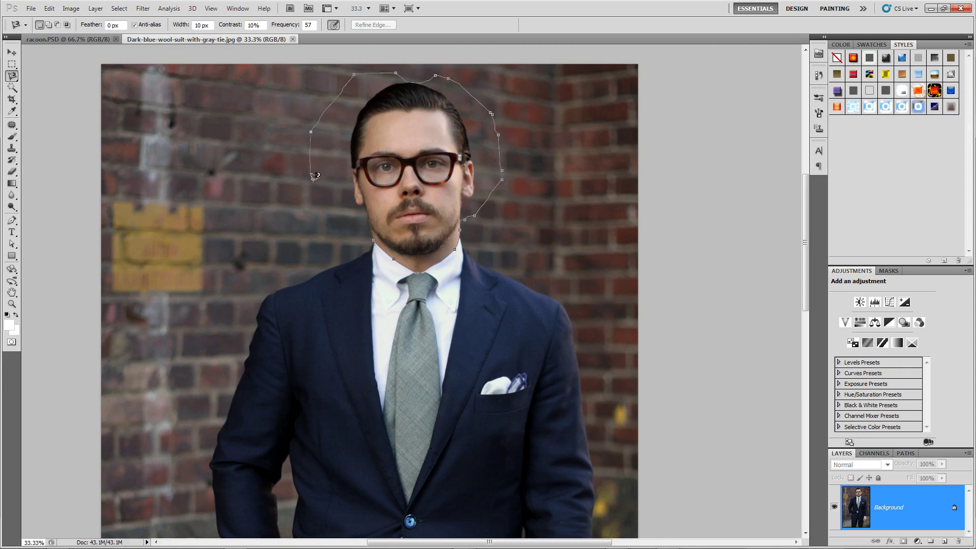
pyautogui.click(381, 235)
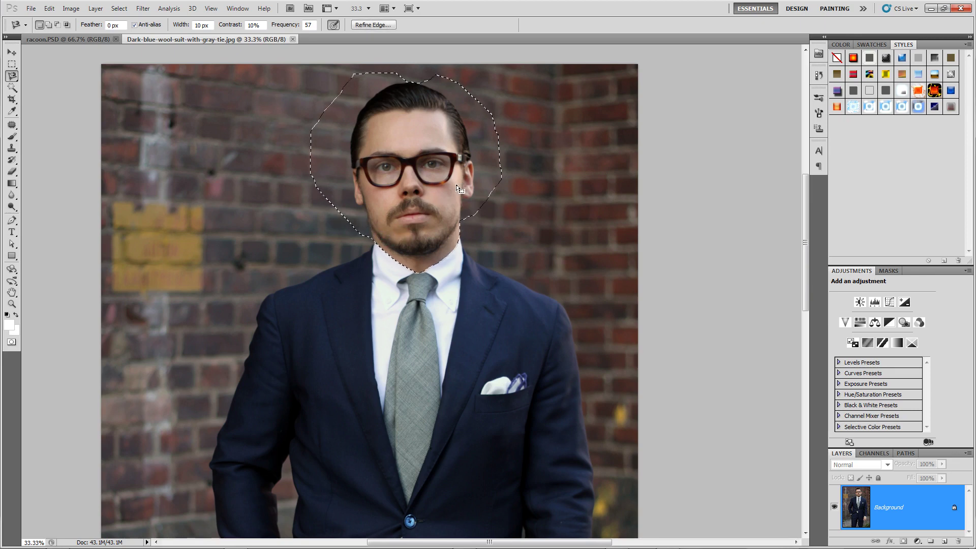
# Step: Add the missed areas above the hair and beside the neck to the head selection with the Lasso tool
pyautogui.rightClick(12, 75)
pyautogui.click(41, 76)
pyautogui.press('shift')
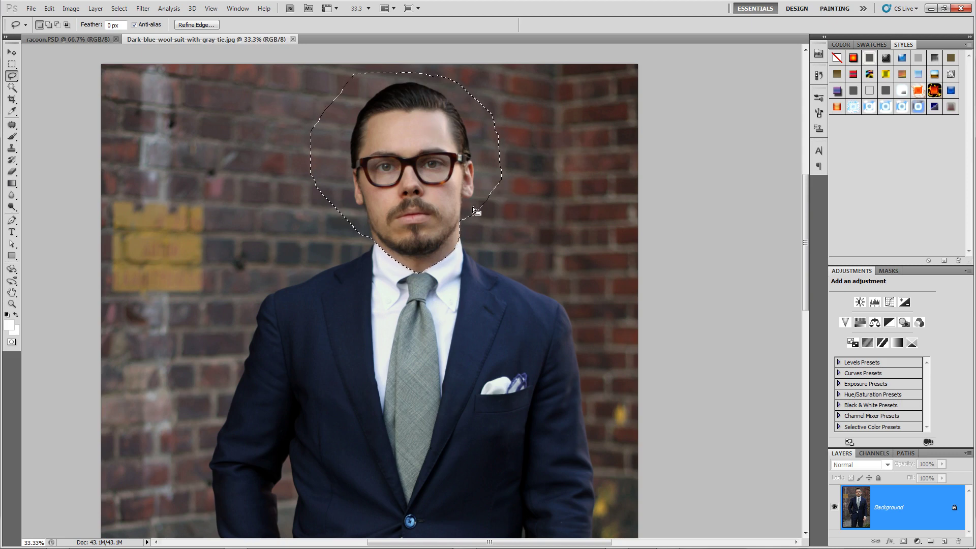
pyautogui.press('shift')
pyautogui.moveTo(476, 203); pyautogui.dragTo(476, 216)
# Step: Fill the head selection with Content-Aware at Normal mode and 100% opacity, and deselect
pyautogui.hotkey('shift', 'F5')
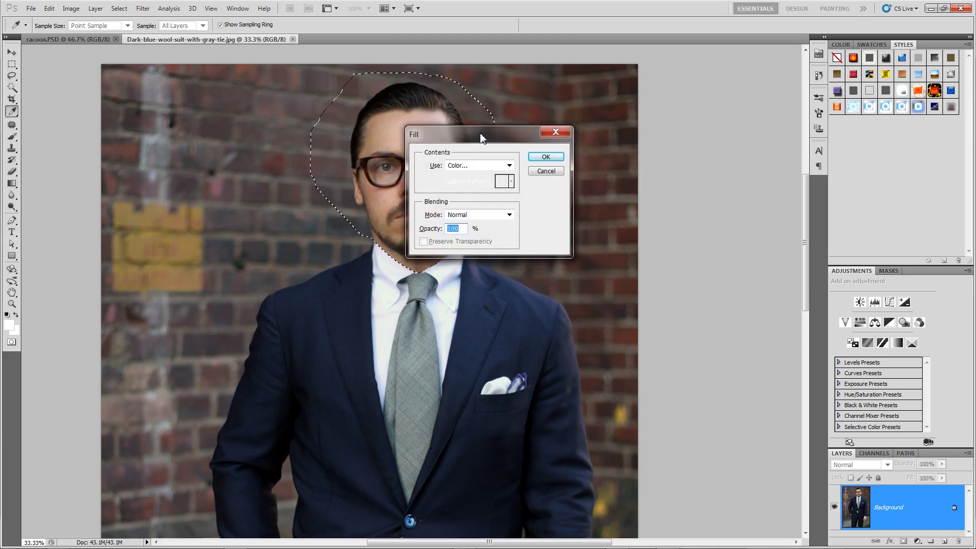
pyautogui.moveTo(468, 147); pyautogui.dragTo(589, 100)
pyautogui.click(628, 122)
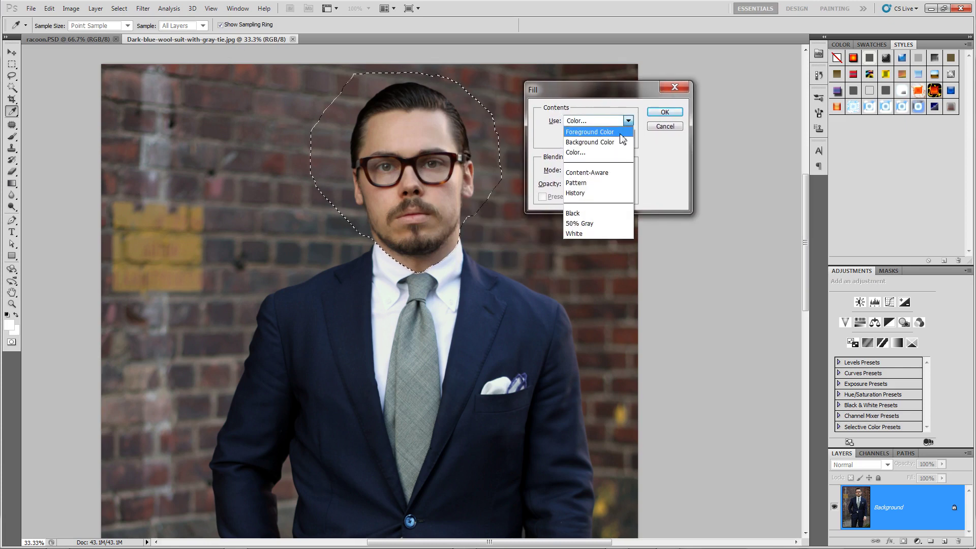
pyautogui.click(604, 174)
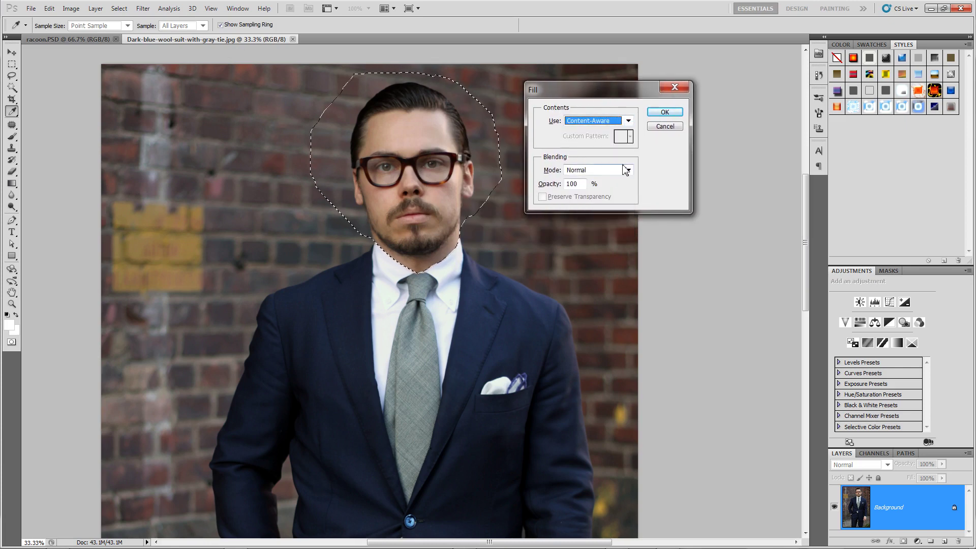
pyautogui.click(665, 113)
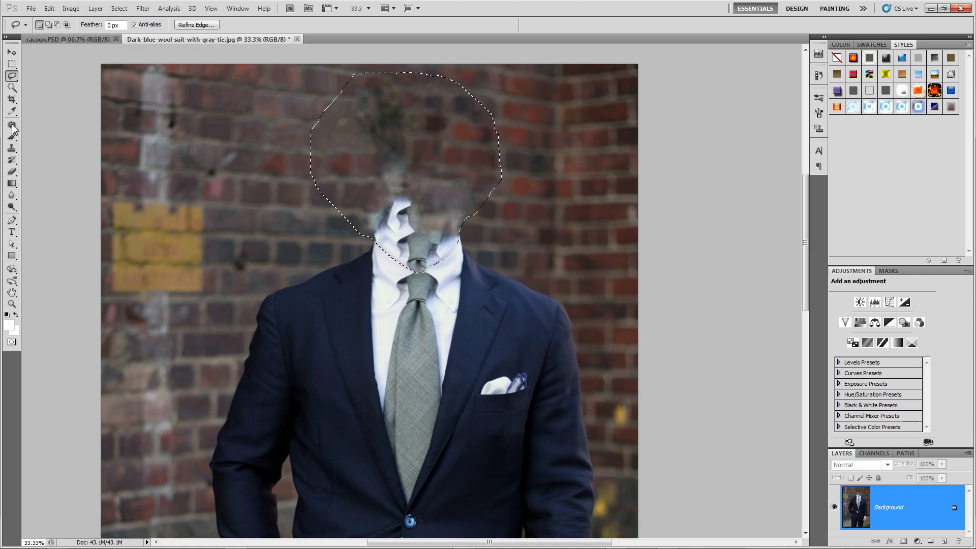
pyautogui.click(47, 175)
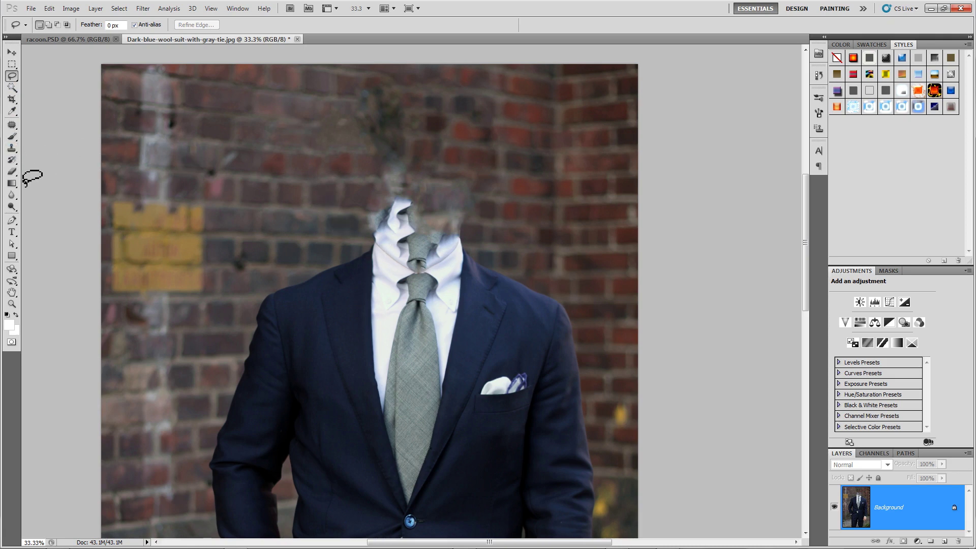
# Step: Enlarge the Clone Stamp brush to 250 and clone brick wall over the smudged area just above the collar
pyautogui.click(12, 150)
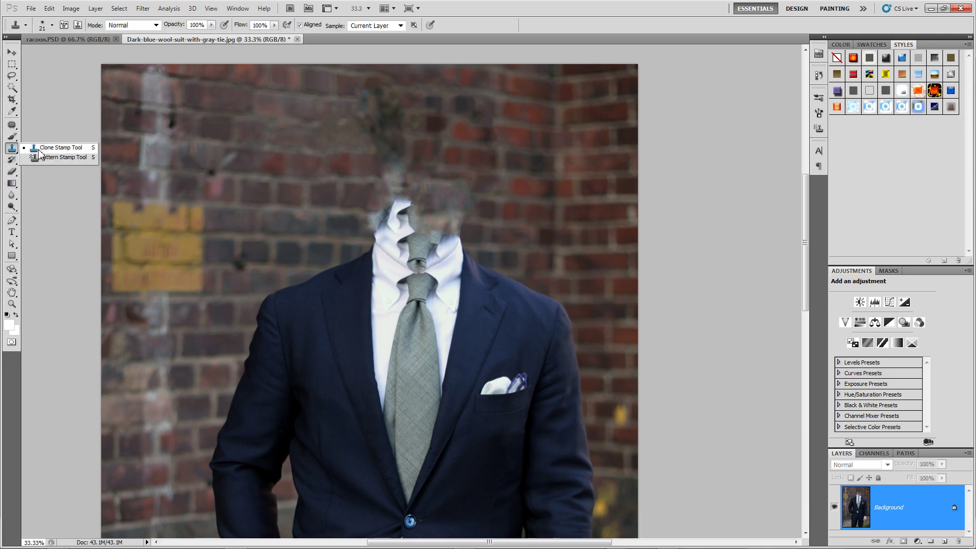
pyautogui.click(41, 150)
pyautogui.press(']')
pyautogui.press(']')
pyautogui.press(']')
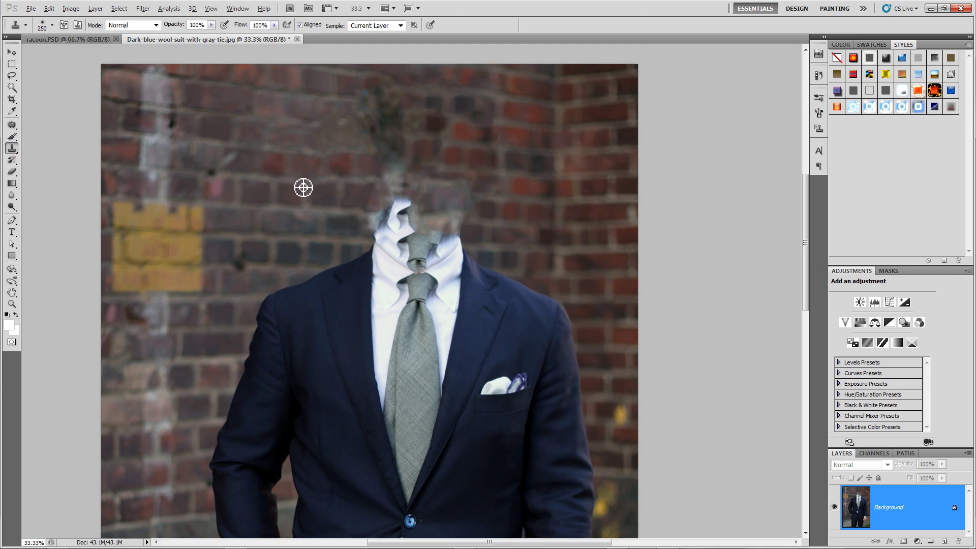
pyautogui.keyDown('alt'); pyautogui.click(282, 191); pyautogui.keyUp('alt')
pyautogui.moveTo(379, 182)
pyautogui.mouseDown()
pyautogui.moveTo(394, 170)
pyautogui.moveTo(371, 171)
pyautogui.moveTo(455, 186)
pyautogui.moveTo(472, 209)
pyautogui.mouseUp()
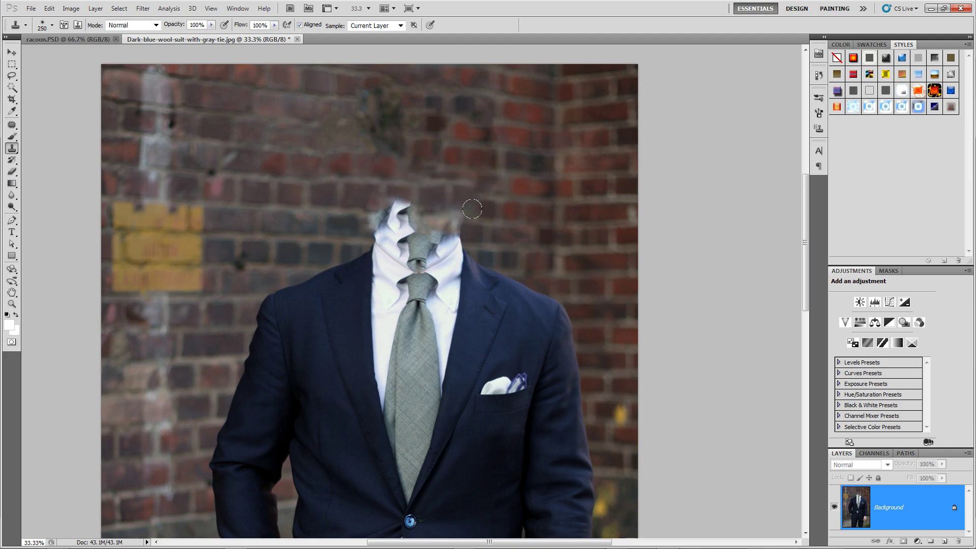
# Step: Sample the bricks to the right of the neck and clone them over the upper remnants of the duplicated collar
pyautogui.keyDown('alt'); pyautogui.click(503, 209); pyautogui.keyUp('alt')
pyautogui.keyDown('alt'); pyautogui.click(494, 227); pyautogui.keyUp('alt')
pyautogui.moveTo(468, 216)
pyautogui.mouseDown()
pyautogui.moveTo(413, 222)
pyautogui.moveTo(461, 212)
pyautogui.moveTo(425, 219)
pyautogui.moveTo(404, 199)
pyautogui.mouseUp()
pyautogui.hotkey('ctrl', 'z')
pyautogui.hotkey('ctrl', 'z')
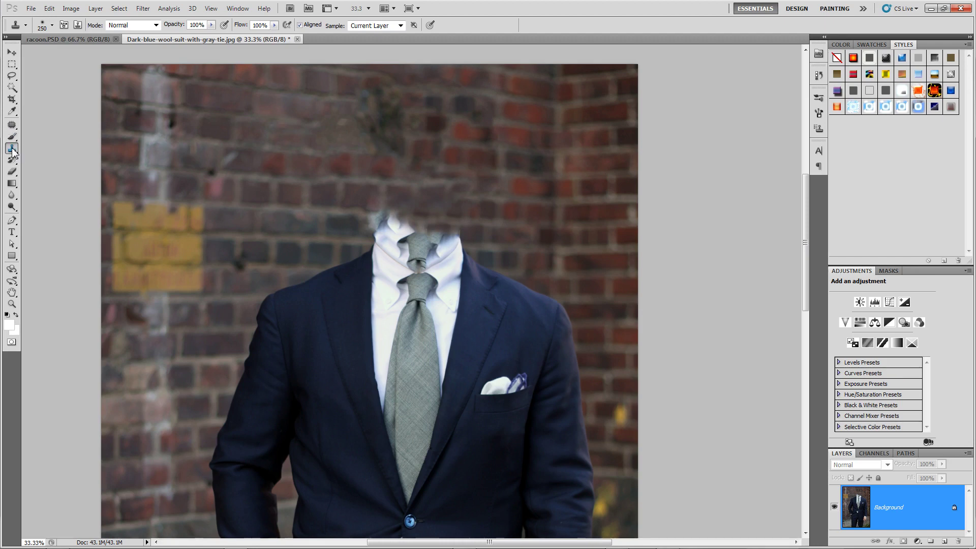
# Step: Try to clone bricks from the left of the neck over the leftover collar and tie, and undo the strokes
pyautogui.keyDown('alt'); pyautogui.click(286, 183); pyautogui.keyUp('alt')
pyautogui.moveTo(386, 214)
pyautogui.mouseDown()
pyautogui.moveTo(371, 202)
pyautogui.moveTo(375, 215)
pyautogui.moveTo(428, 239)
pyautogui.mouseUp()
pyautogui.hotkey('ctrl', 'alt', 'z')
pyautogui.hotkey('ctrl', 'alt', 'z')
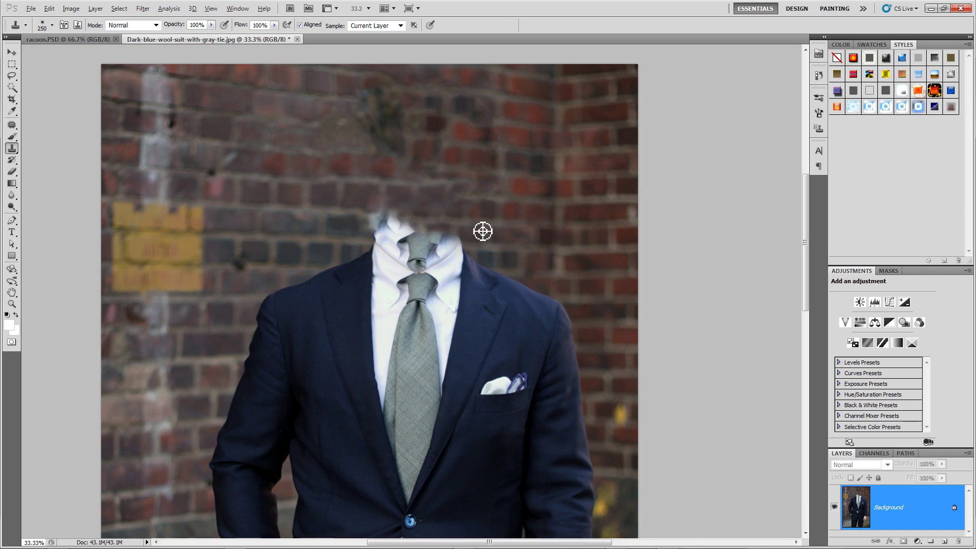
# Step: Resample the bricks to the right of the neck and clone them across the top of the leftover collar and tie
pyautogui.keyDown('alt'); pyautogui.click(511, 206); pyautogui.keyUp('alt')
pyautogui.moveTo(459, 230)
pyautogui.mouseDown()
pyautogui.moveTo(368, 223)
pyautogui.moveTo(384, 215)
pyautogui.moveTo(432, 232)
pyautogui.moveTo(374, 209)
pyautogui.mouseUp()
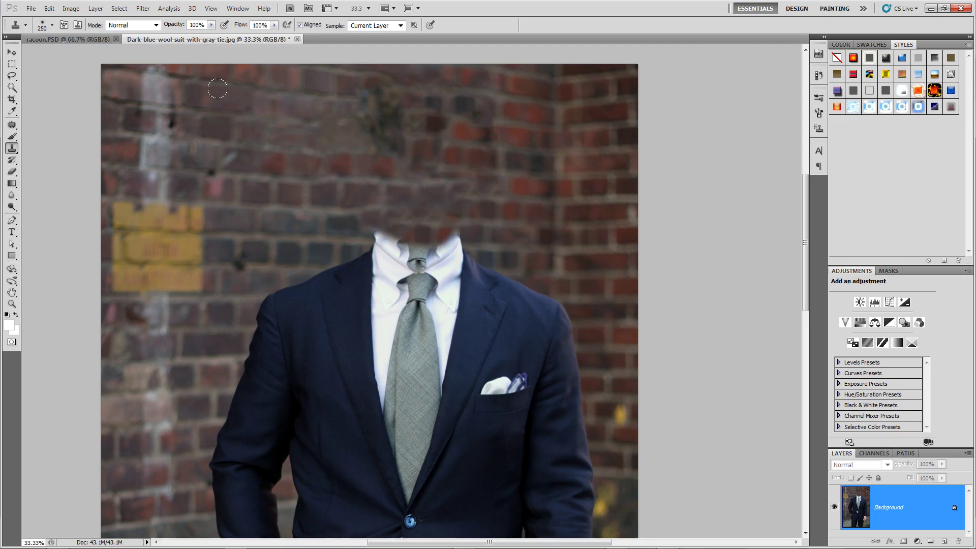
# Step: Copy the full-size white dog photo from its browser tab and return to the suit document in Photoshop
pyautogui.hotkey('alt', 'Tab')
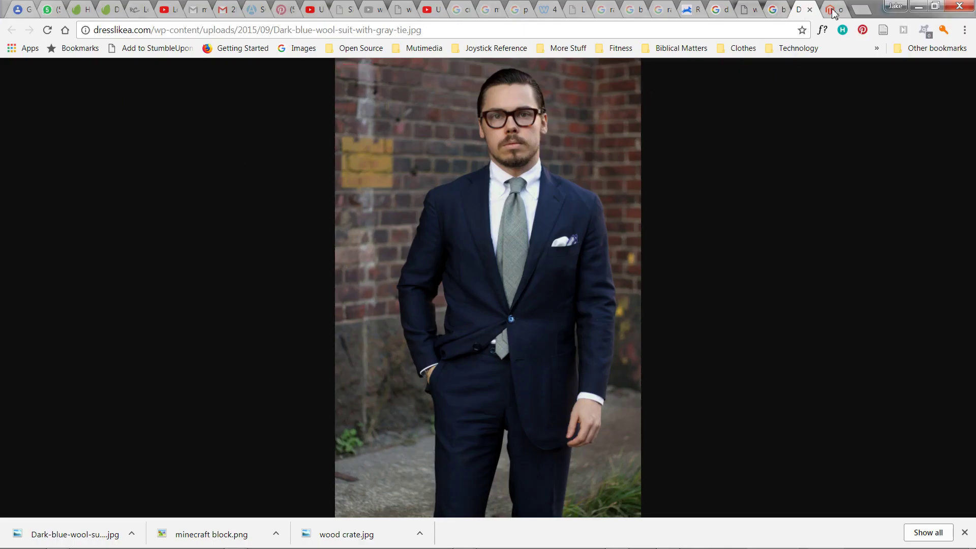
pyautogui.click(777, 11)
pyautogui.click(749, 13)
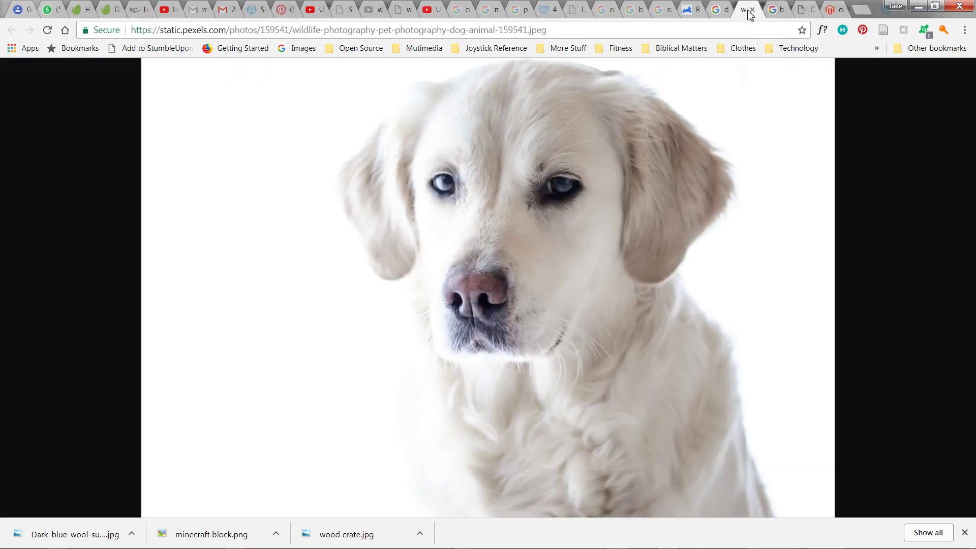
pyautogui.rightClick(549, 163)
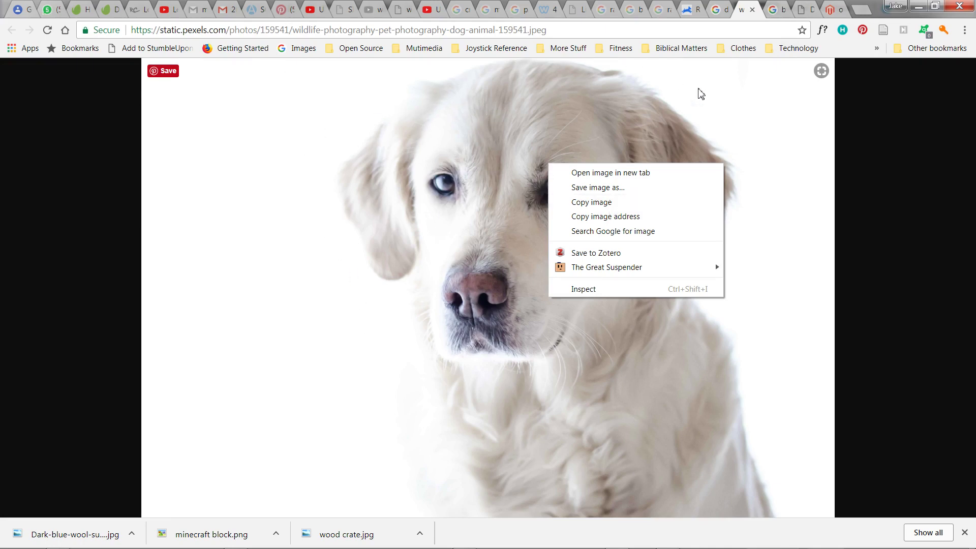
pyautogui.click(596, 202)
pyautogui.hotkey('alt', 'Tab')
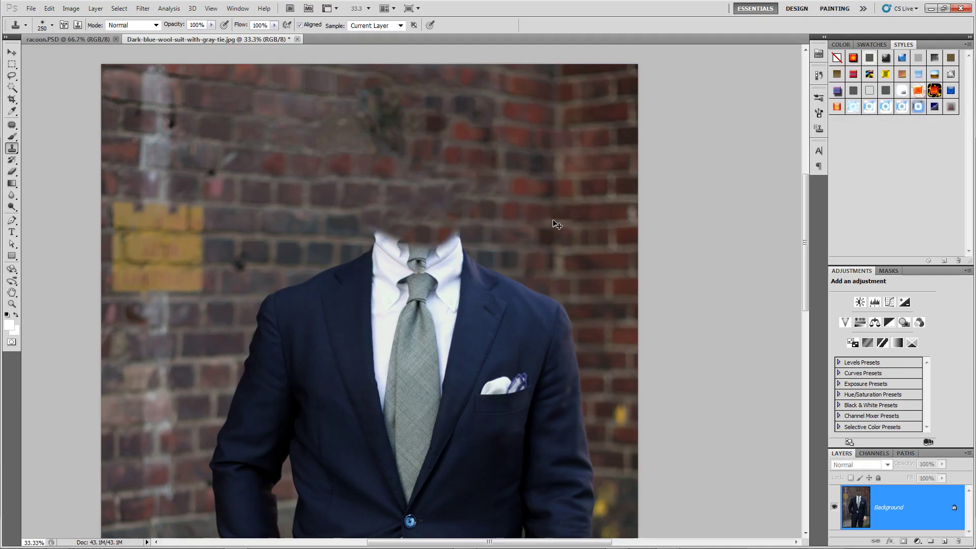
# Step: Paste the copied dog photo as a new layer over the suit and move it so both eyes and ears lie over the image
pyautogui.hotkey('ctrl', 'v')
pyautogui.moveTo(548, 213); pyautogui.dragTo(549, 215)
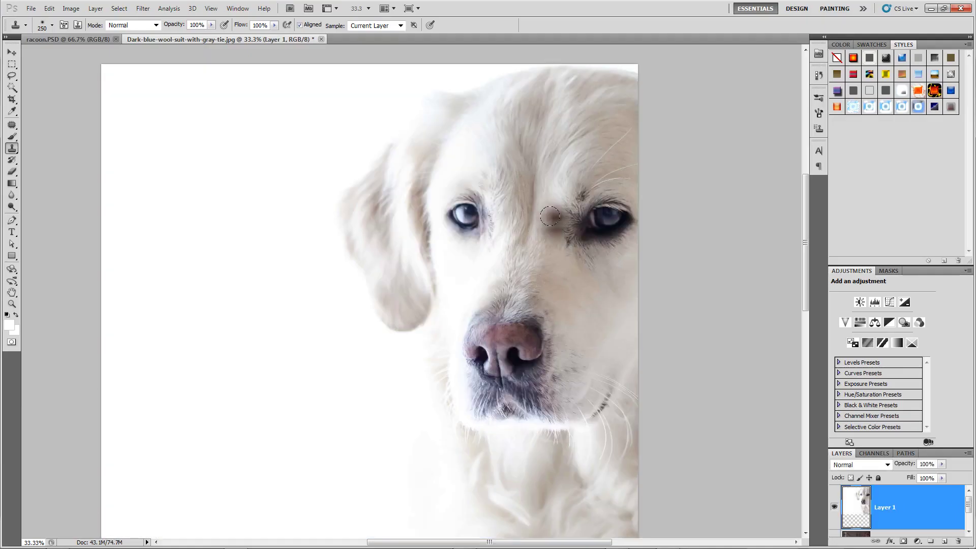
pyautogui.press('v')
pyautogui.moveTo(555, 282)
pyautogui.mouseDown()
pyautogui.moveTo(432, 165)
pyautogui.moveTo(408, 198)
pyautogui.mouseUp()
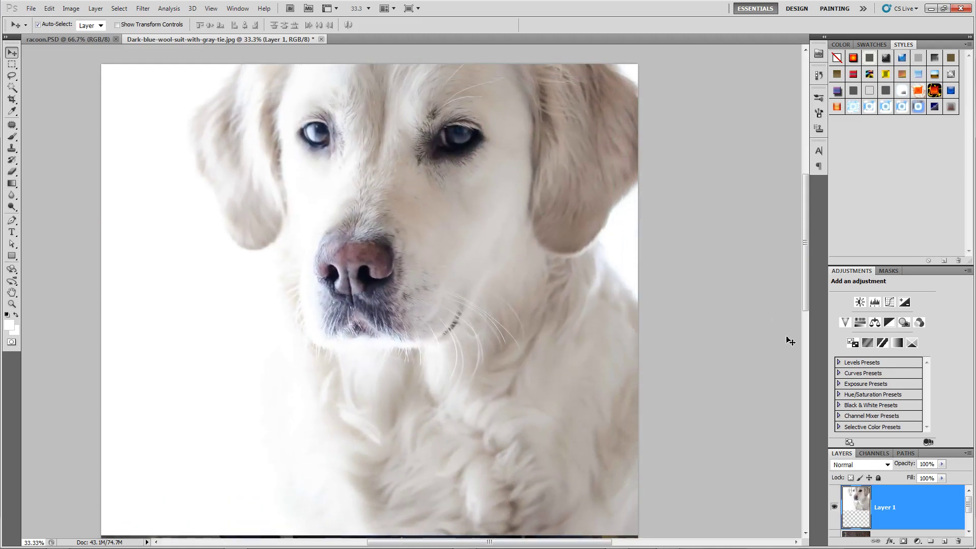
# Step: Convert the pasted dog layer to a Smart Object
pyautogui.rightClick(859, 489)
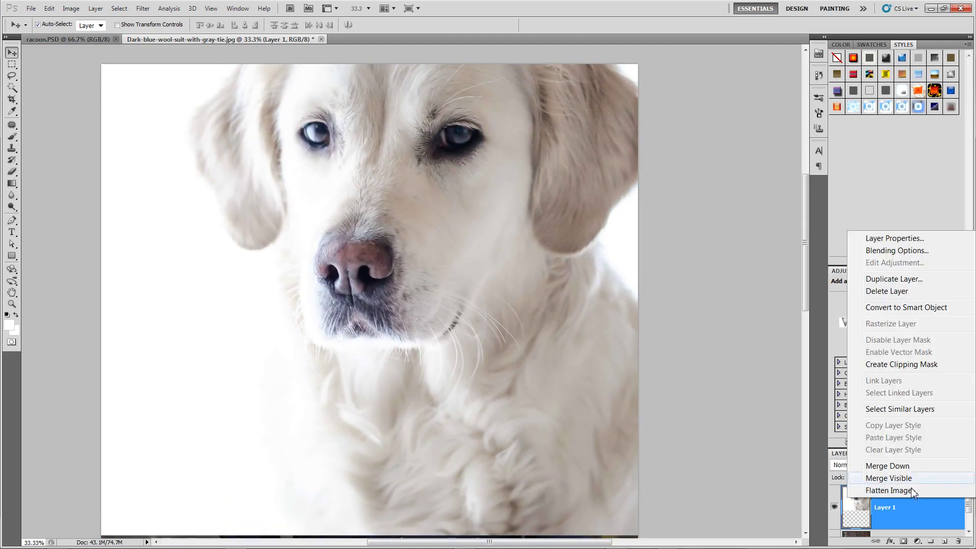
pyautogui.click(915, 309)
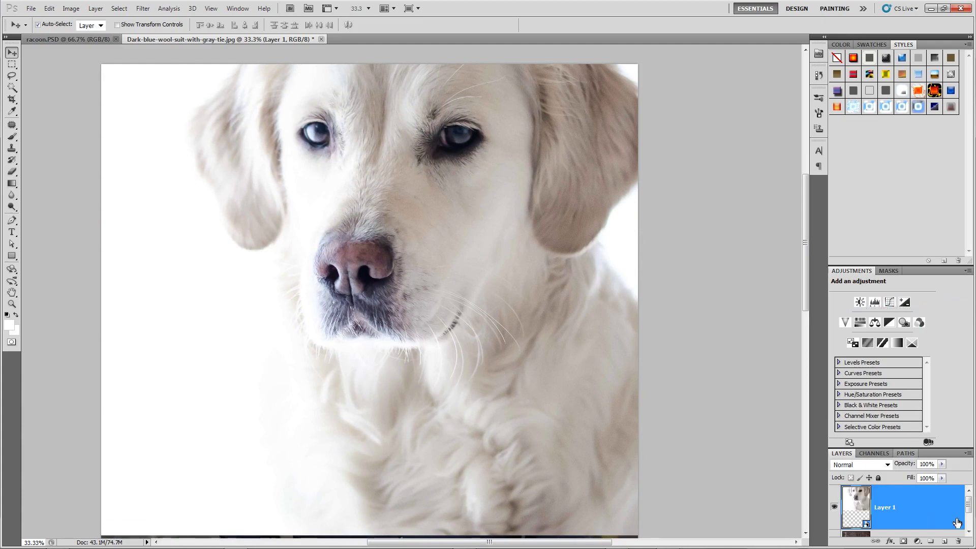
pyautogui.moveTo(968, 506); pyautogui.dragTo(967, 507)
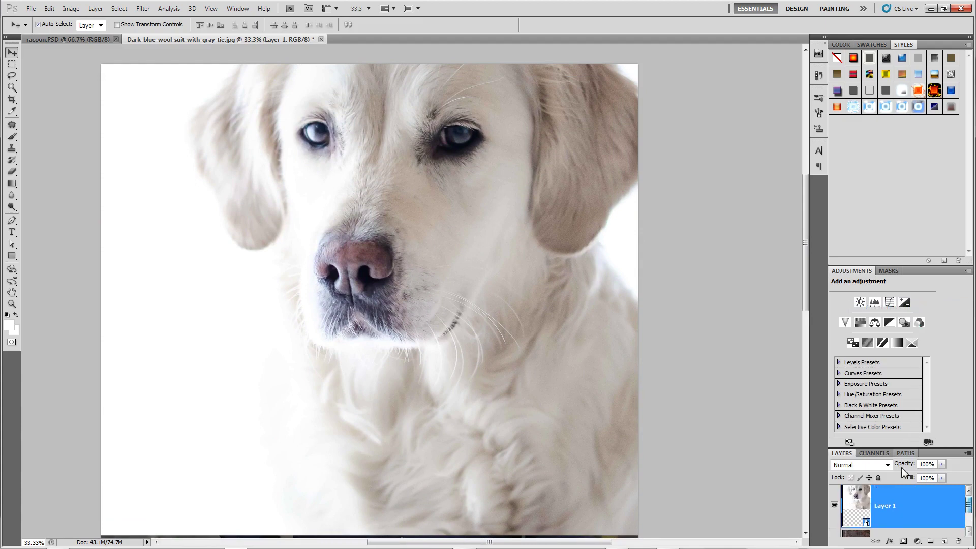
# Step: Shift the dog photo down and to the left, and lower its layer opacity to 65%
pyautogui.moveTo(467, 330); pyautogui.dragTo(432, 383)
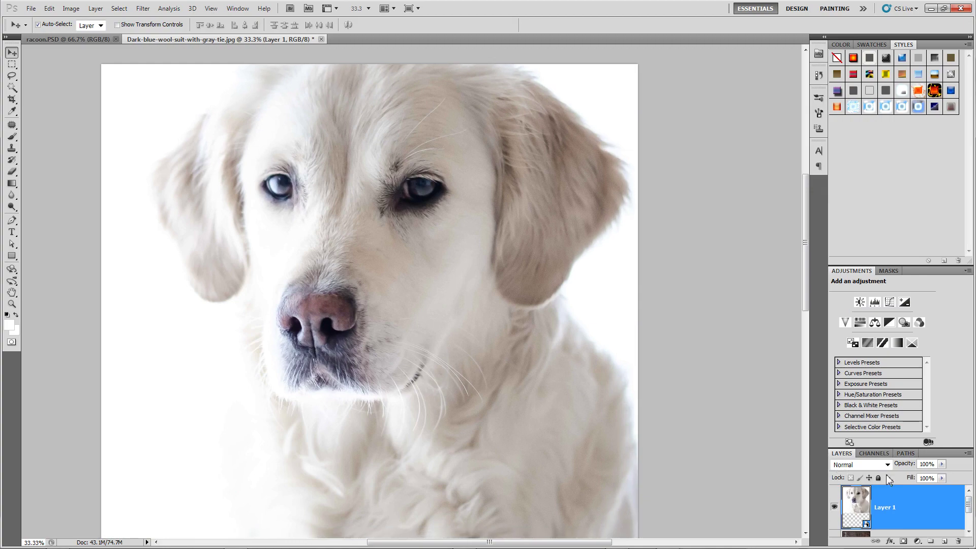
pyautogui.click(941, 463)
pyautogui.moveTo(940, 474)
pyautogui.mouseDown()
pyautogui.moveTo(908, 481)
pyautogui.moveTo(922, 476)
pyautogui.mouseUp()
# Step: Scale the dog photo down proportionally and place the dog's head above the shirt collar
pyautogui.hotkey('ctrl', 't')
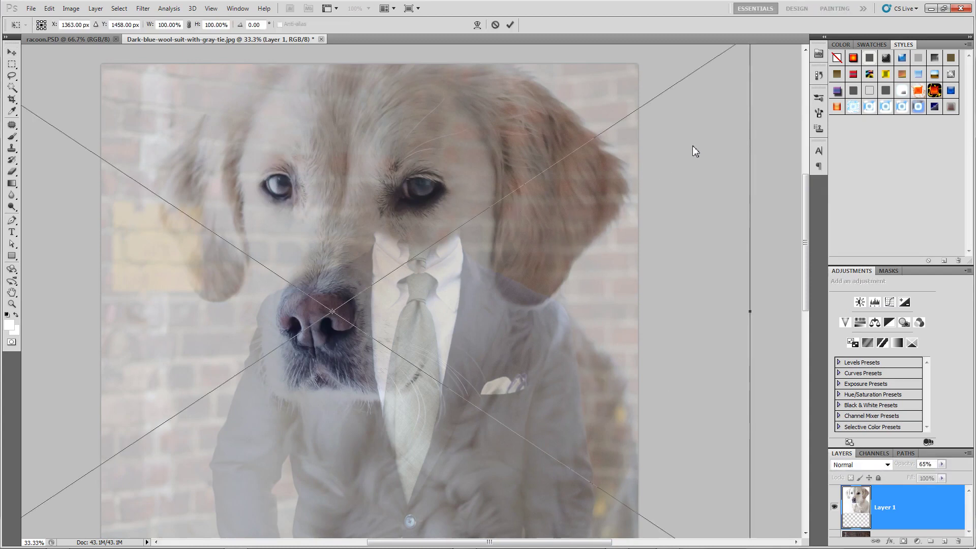
pyautogui.moveTo(589, 204); pyautogui.dragTo(500, 303)
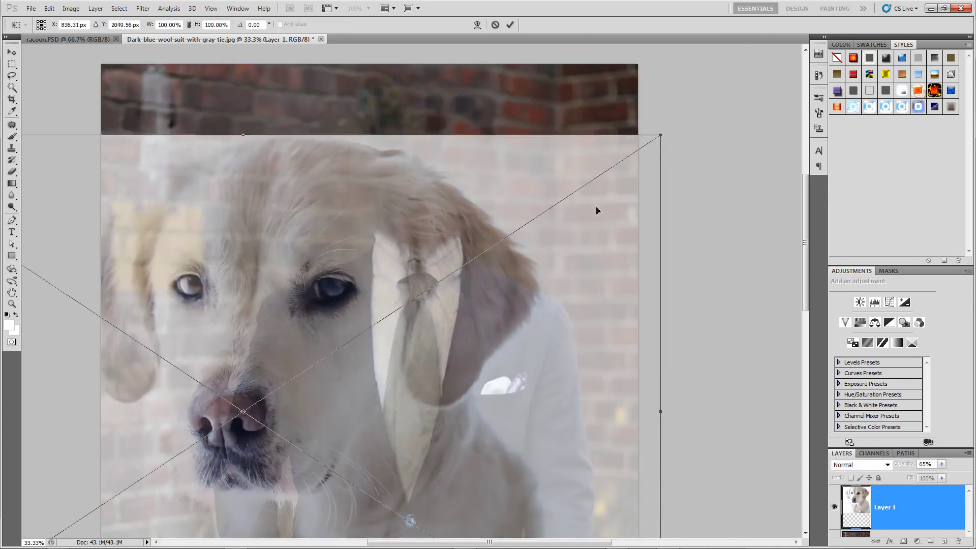
pyautogui.moveTo(661, 138); pyautogui.dragTo(453, 328)
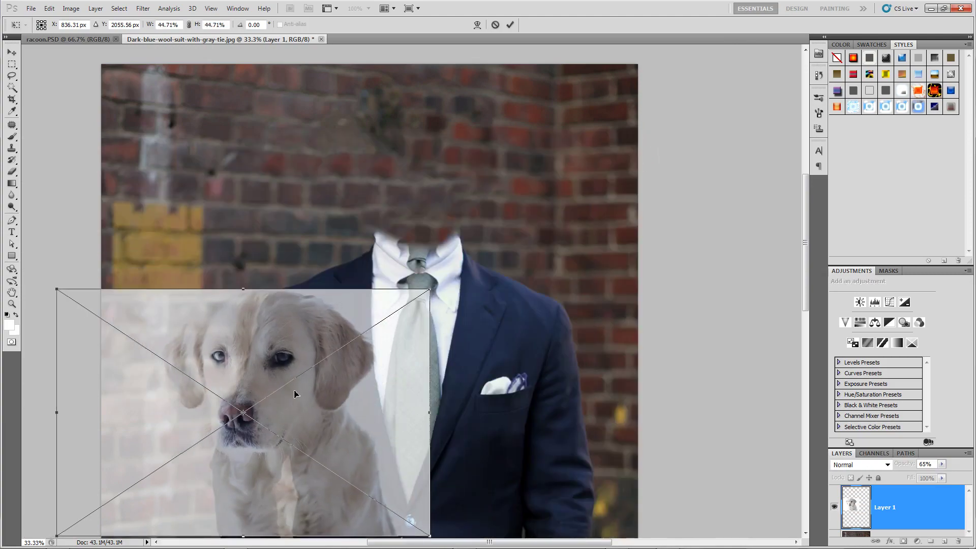
pyautogui.moveTo(300, 386); pyautogui.dragTo(429, 200)
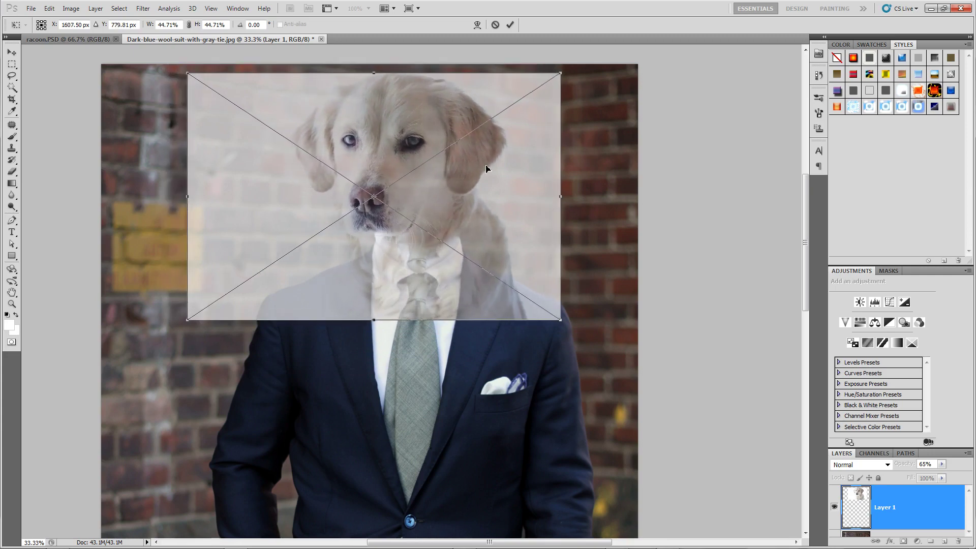
pyautogui.moveTo(563, 75); pyautogui.dragTo(432, 207)
pyautogui.press('Return')
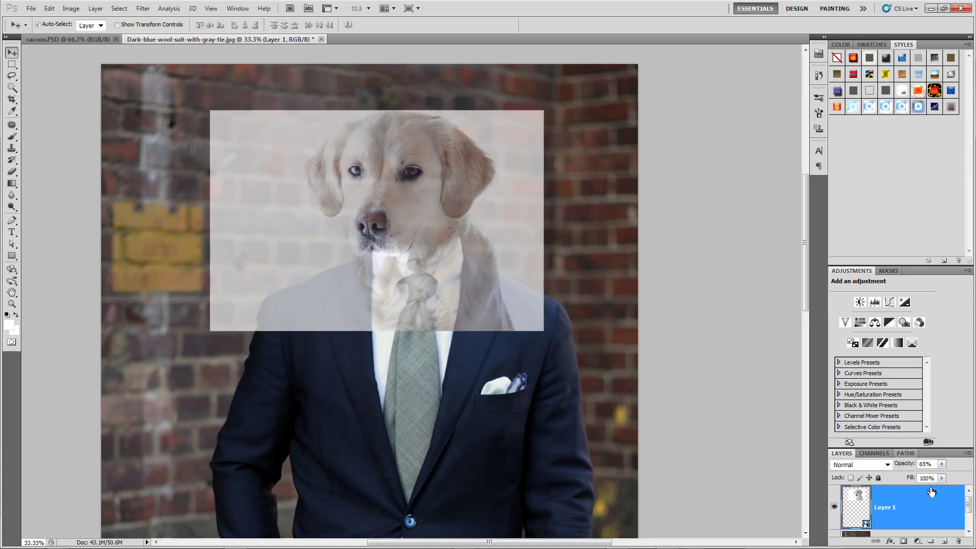
# Step: Add a layer mask to the dog layer and raise the layer opacity to 97%
pyautogui.click(903, 542)
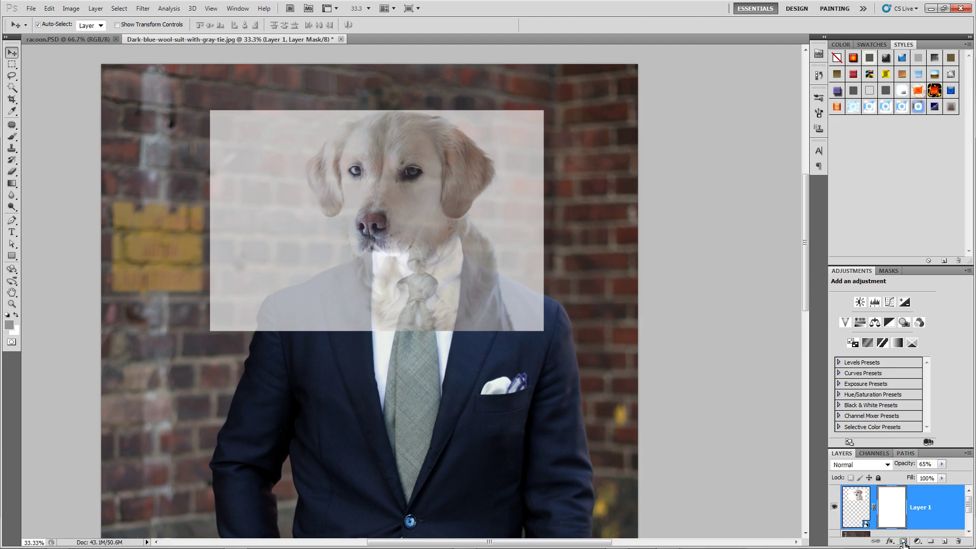
pyautogui.click(943, 465)
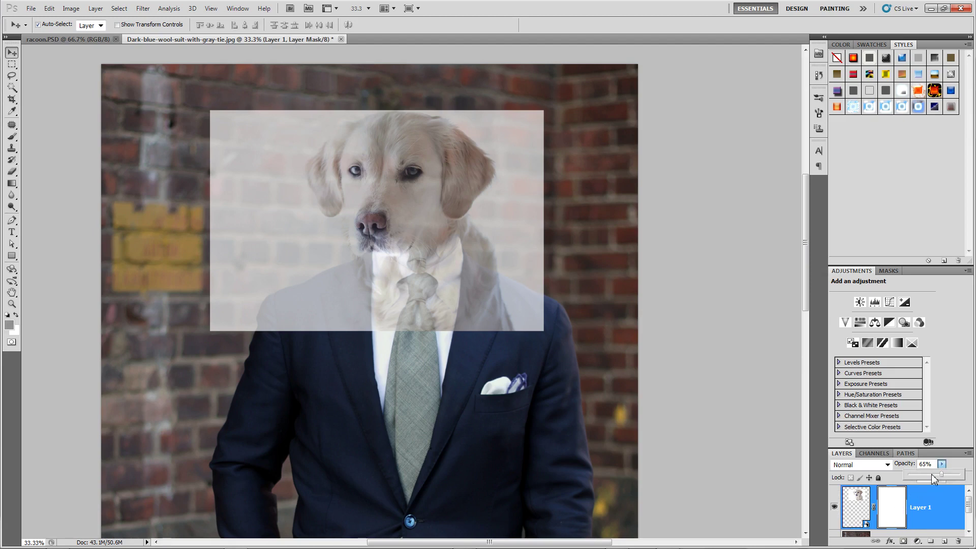
pyautogui.moveTo(941, 474); pyautogui.dragTo(958, 474)
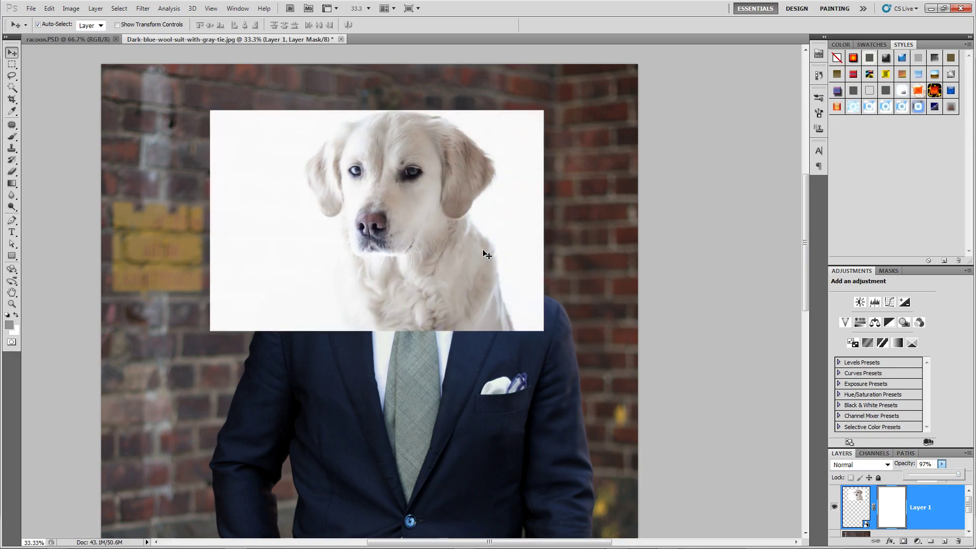
# Step: Try to select the white background around the dog with the Magic Wand at tolerances of 30 and 20
pyautogui.hotkey('ctrl', '+')
pyautogui.moveTo(496, 233); pyautogui.dragTo(484, 286)
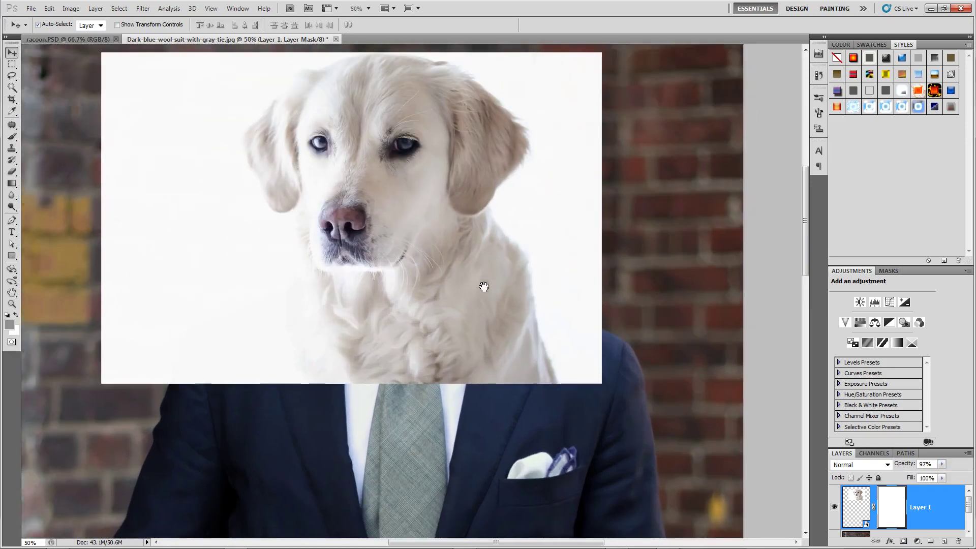
pyautogui.click(12, 90)
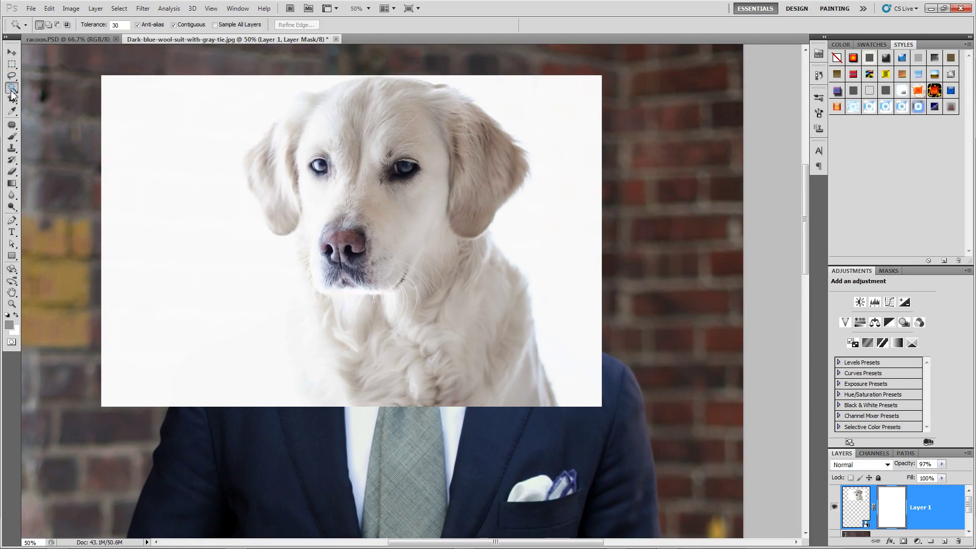
pyautogui.click(547, 199)
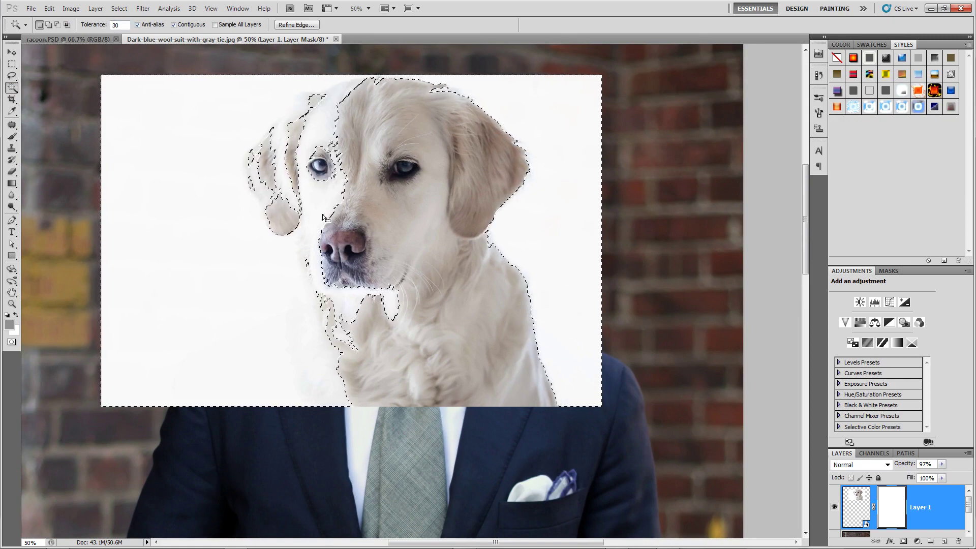
pyautogui.click(87, 290)
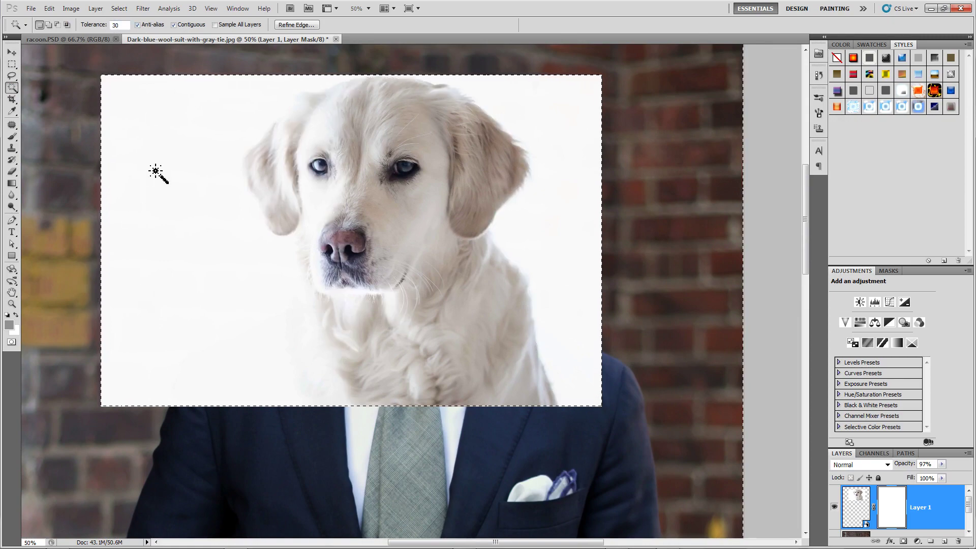
pyautogui.press('Return')
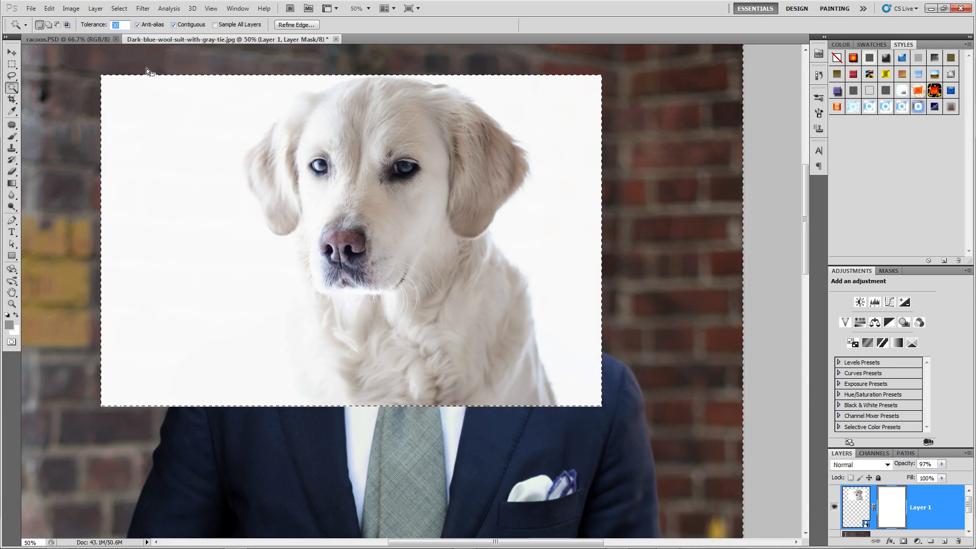
pyautogui.write('20')
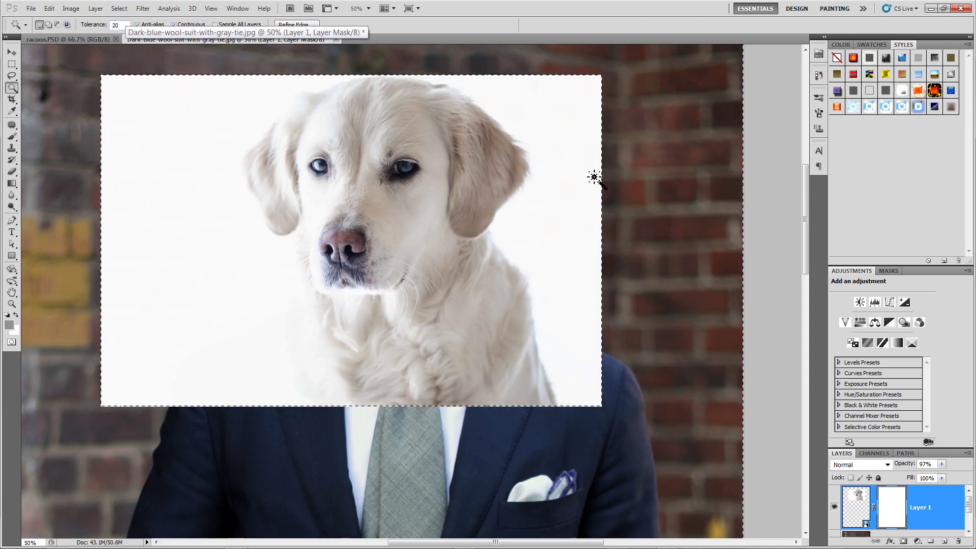
pyautogui.click(574, 198)
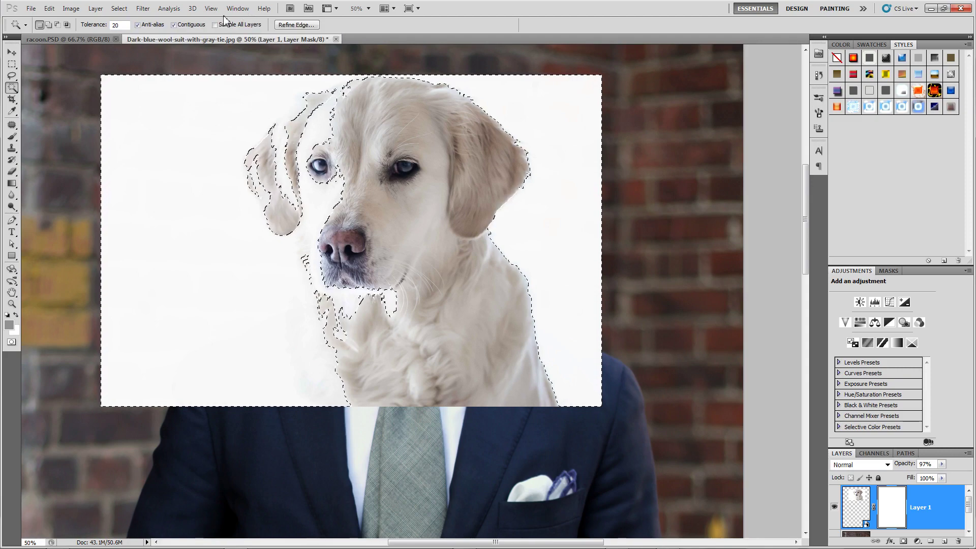
# Step: Set the Magic Wand tolerance to 10 and select the white background to the right of the dog
pyautogui.moveTo(123, 25); pyautogui.dragTo(103, 25)
pyautogui.write('10')
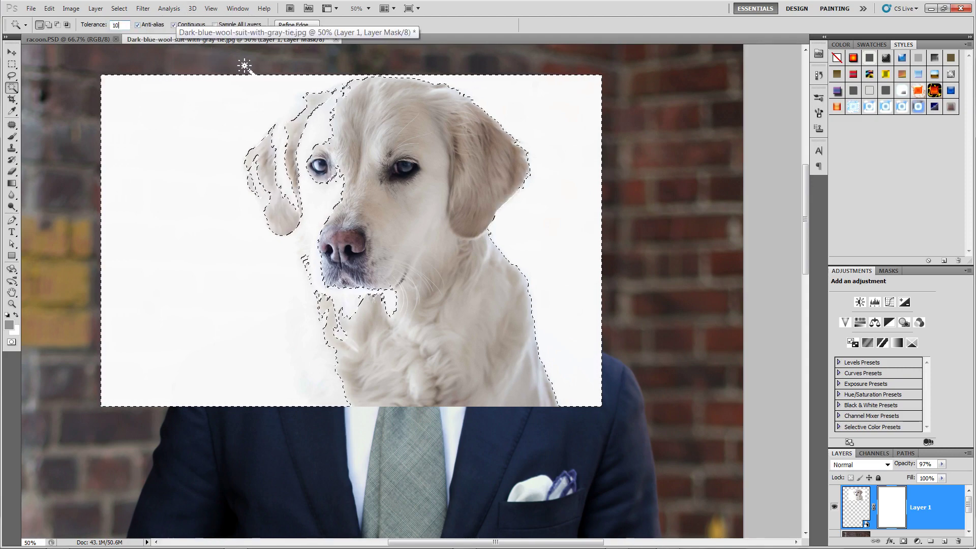
pyautogui.click(577, 192)
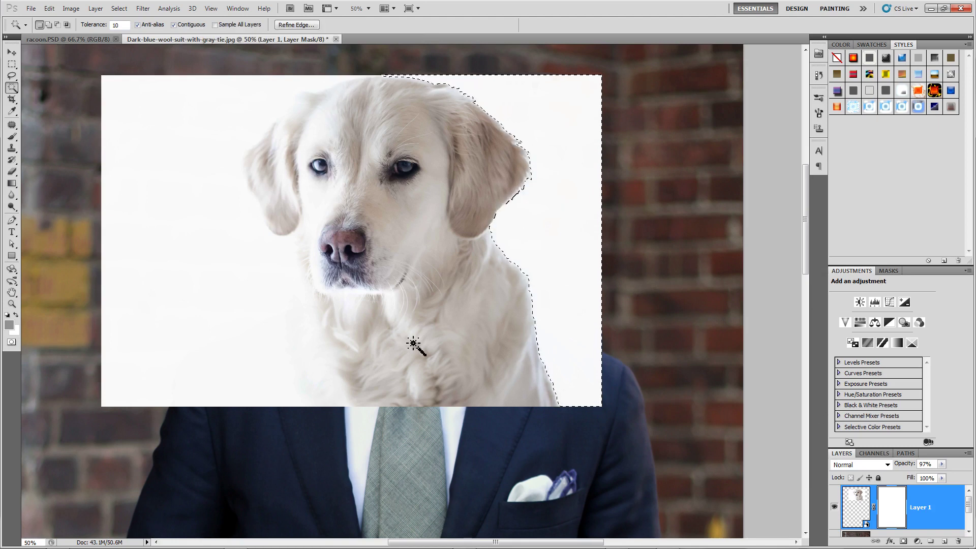
# Step: Paint the selected background black on the layer mask with an 800 px brush to hide it, and deselect
pyautogui.press('b')
pyautogui.click(8, 316)
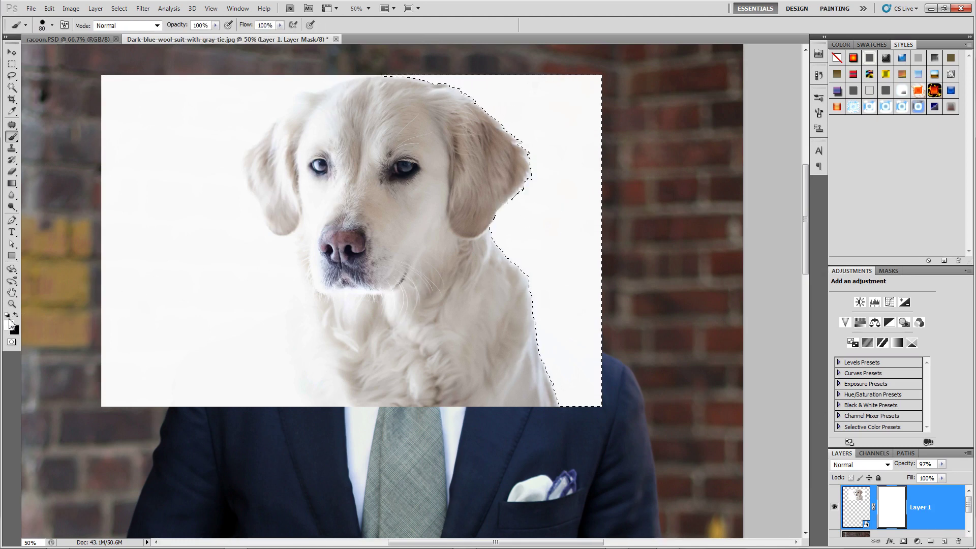
pyautogui.click(16, 316)
pyautogui.press(']')
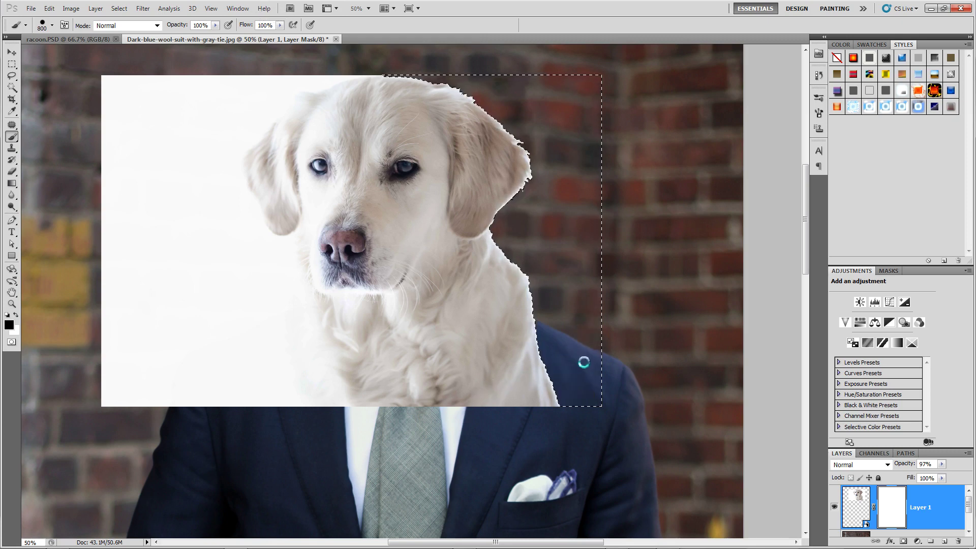
pyautogui.hotkey('ctrl', 'd')
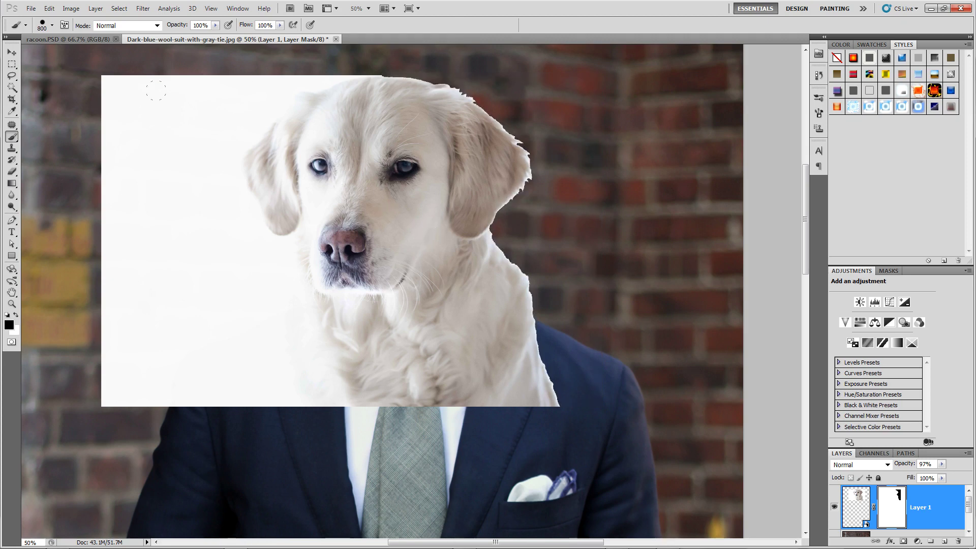
# Step: Lasso the white background to the left of the dog, following the outline of its head, ear and neck
pyautogui.click(11, 75)
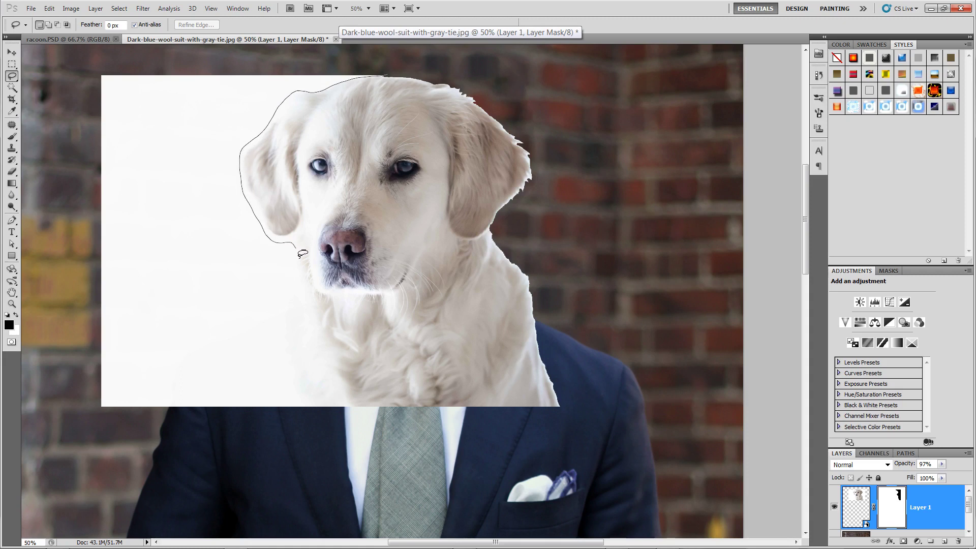
pyautogui.moveTo(305, 296); pyautogui.dragTo(306, 312)
pyautogui.moveTo(309, 395)
pyautogui.mouseDown()
pyautogui.moveTo(256, 429)
pyautogui.moveTo(73, 441)
pyautogui.moveTo(17, 346)
pyautogui.moveTo(52, 111)
pyautogui.moveTo(81, 58)
pyautogui.moveTo(351, 43)
pyautogui.moveTo(399, 68)
pyautogui.moveTo(342, 64)
pyautogui.mouseUp()
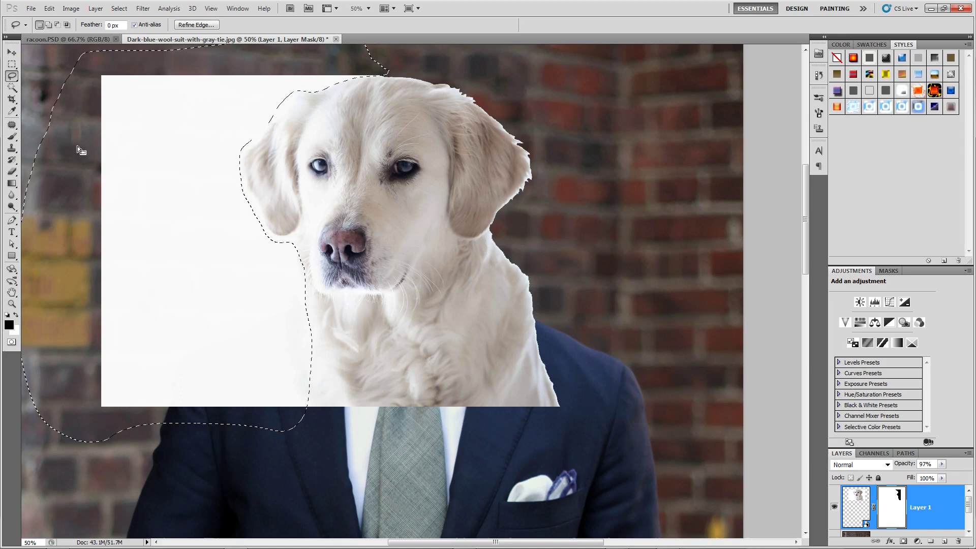
# Step: Fill the lassoed area with black on the layer mask using the Paint Bucket, and deselect
pyautogui.click(12, 184)
pyautogui.click(53, 192)
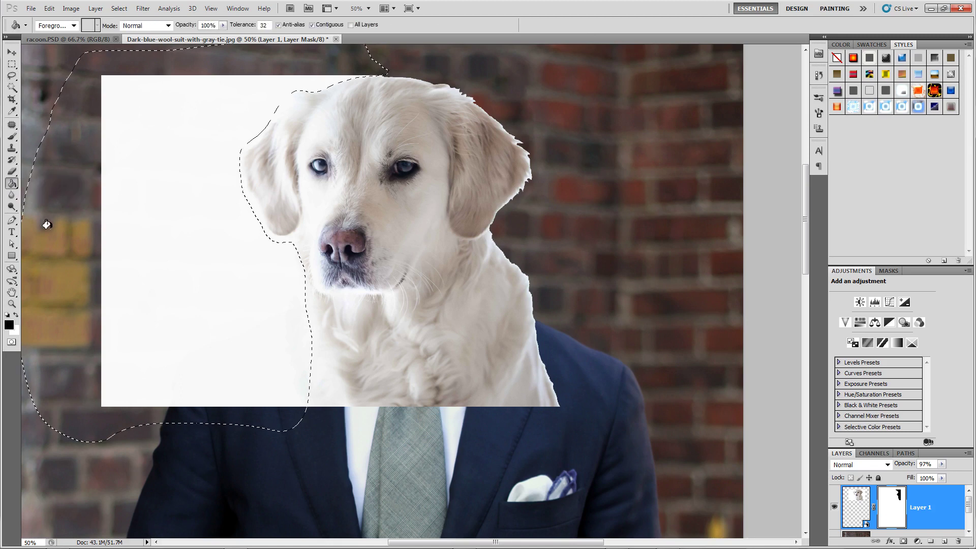
pyautogui.click(189, 211)
pyautogui.hotkey('ctrl', 'd')
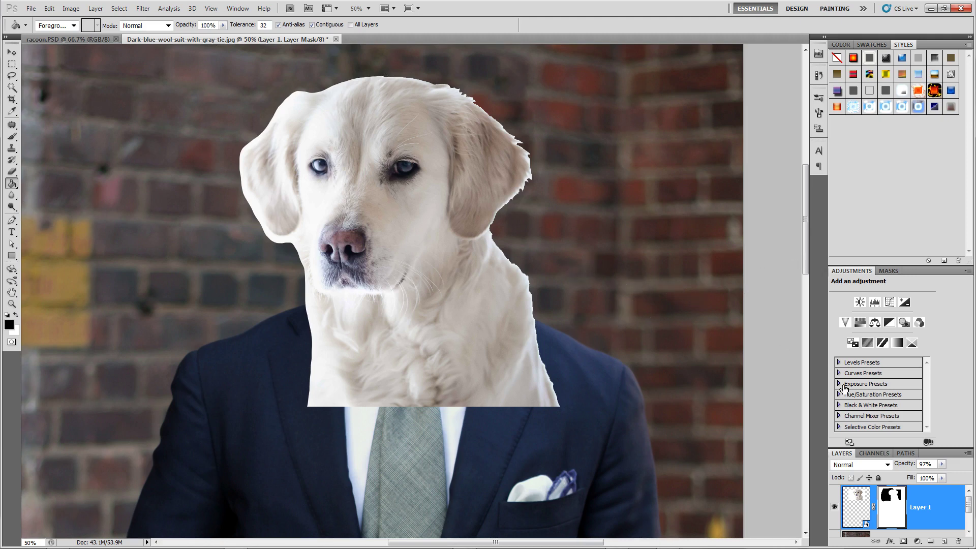
# Step: Mask out the dog's lower chest and right shoulder with a 150 px black brush, lowering the layer opacity to 41% to see the collar
pyautogui.press('b')
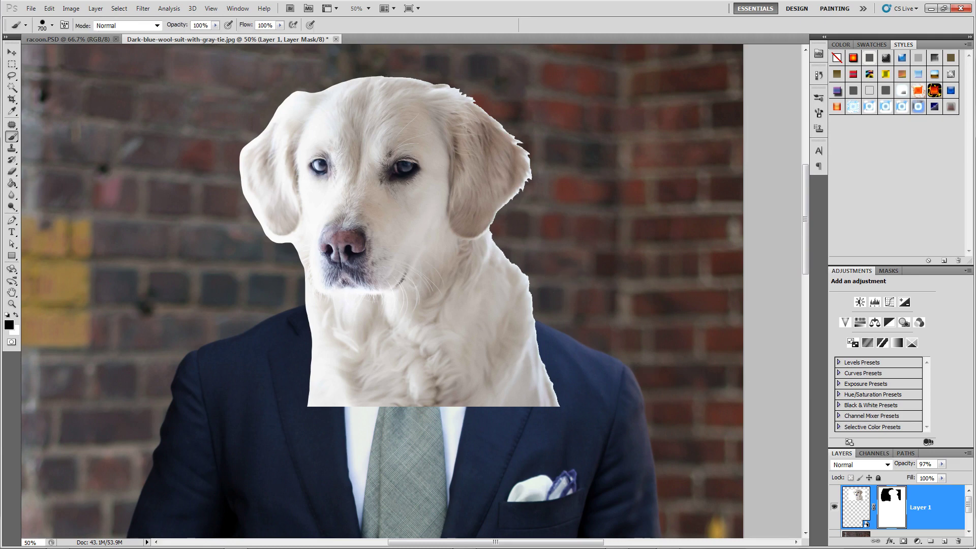
pyautogui.moveTo(550, 283)
pyautogui.mouseDown()
pyautogui.moveTo(468, 412)
pyautogui.moveTo(552, 286)
pyautogui.moveTo(504, 397)
pyautogui.moveTo(522, 375)
pyautogui.moveTo(518, 413)
pyautogui.moveTo(553, 371)
pyautogui.moveTo(569, 393)
pyautogui.mouseUp()
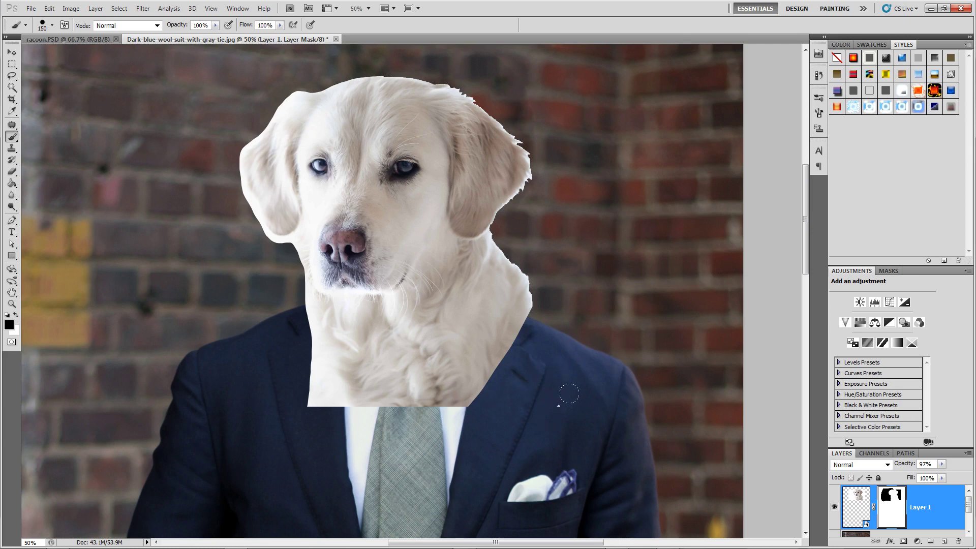
pyautogui.moveTo(941, 463); pyautogui.dragTo(919, 480)
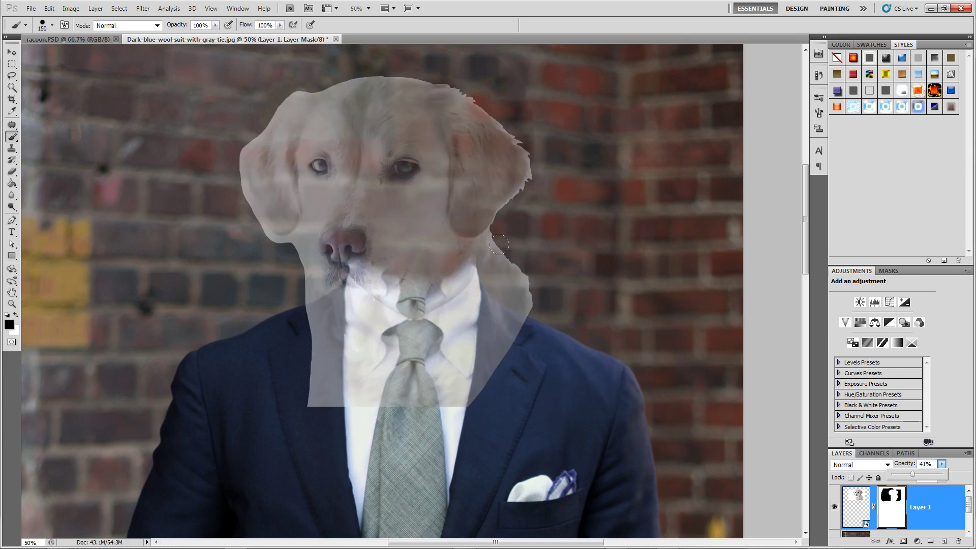
pyautogui.moveTo(515, 240)
pyautogui.mouseDown()
pyautogui.moveTo(474, 354)
pyautogui.moveTo(426, 407)
pyautogui.moveTo(547, 269)
pyautogui.moveTo(494, 335)
pyautogui.mouseUp()
pyautogui.moveTo(374, 415)
pyautogui.mouseDown()
pyautogui.moveTo(266, 376)
pyautogui.moveTo(259, 329)
pyautogui.moveTo(310, 373)
pyautogui.moveTo(366, 392)
pyautogui.moveTo(311, 380)
pyautogui.moveTo(434, 381)
pyautogui.moveTo(485, 348)
pyautogui.moveTo(502, 322)
pyautogui.moveTo(426, 370)
pyautogui.moveTo(361, 381)
pyautogui.moveTo(423, 368)
pyautogui.moveTo(500, 299)
pyautogui.moveTo(515, 255)
pyautogui.mouseUp()
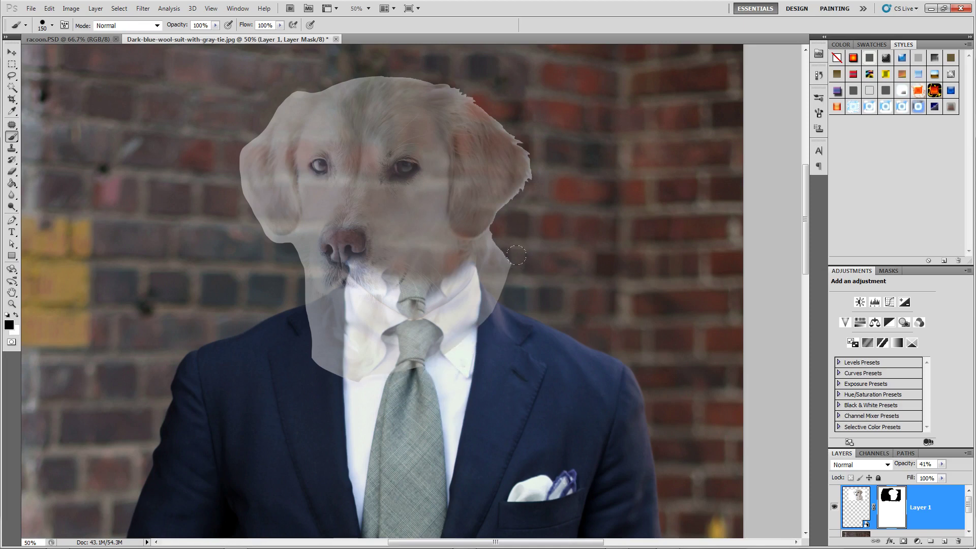
pyautogui.moveTo(496, 295); pyautogui.dragTo(504, 263)
# Step: Mask out the fur along the right edge of the dog's neck down to the shirt collar with a 90 px black brush
pyautogui.press('[')
pyautogui.press('[')
pyautogui.press('[')
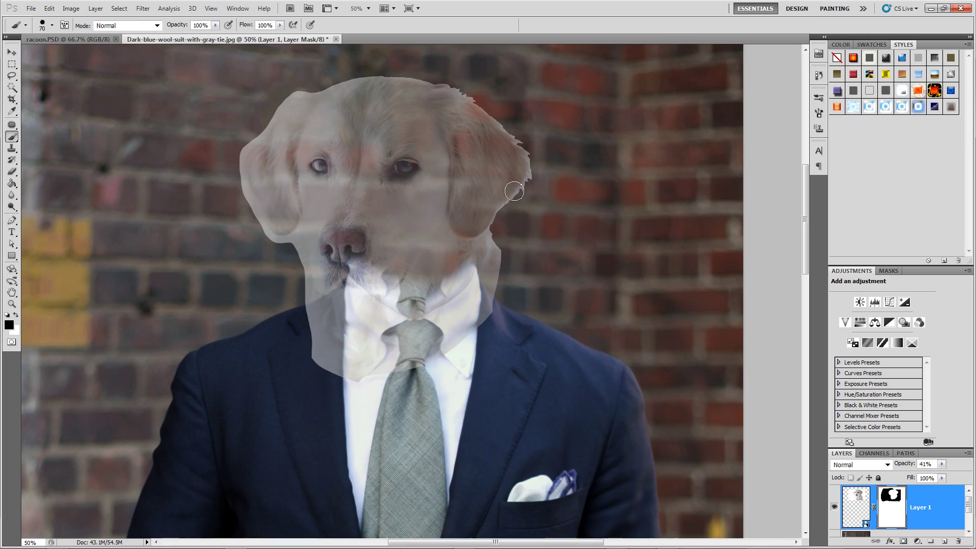
pyautogui.press(']')
pyautogui.press(']')
pyautogui.moveTo(503, 231); pyautogui.dragTo(496, 235)
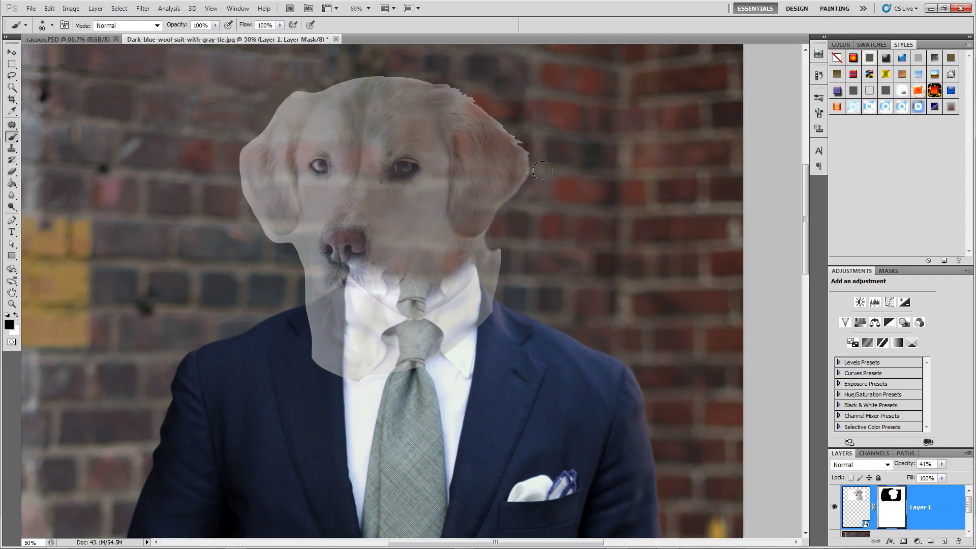
pyautogui.moveTo(504, 259); pyautogui.dragTo(477, 339)
pyautogui.moveTo(488, 299); pyautogui.dragTo(490, 261)
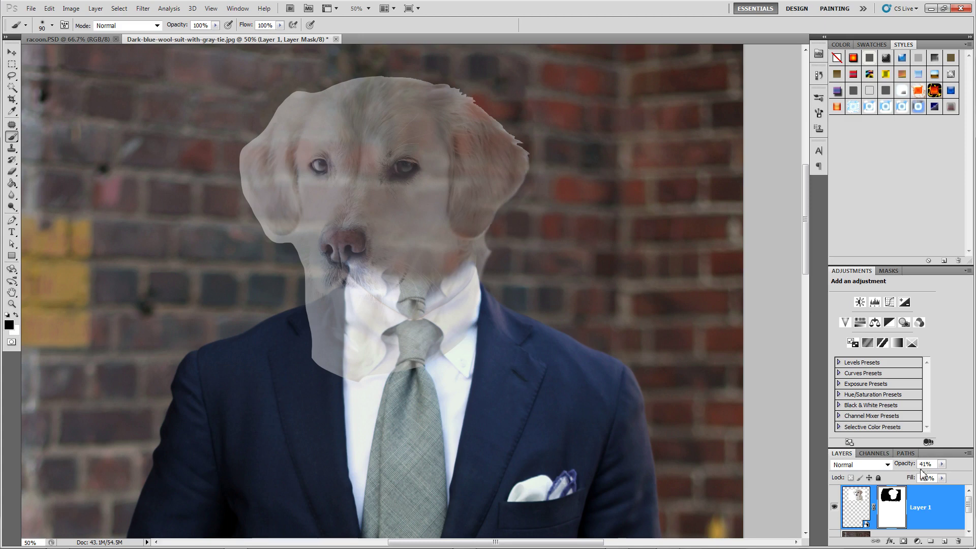
# Step: Set the dog layer's opacity to 43% and trim the neck edge below the right-hand ear on the layer mask with black
pyautogui.click(941, 464)
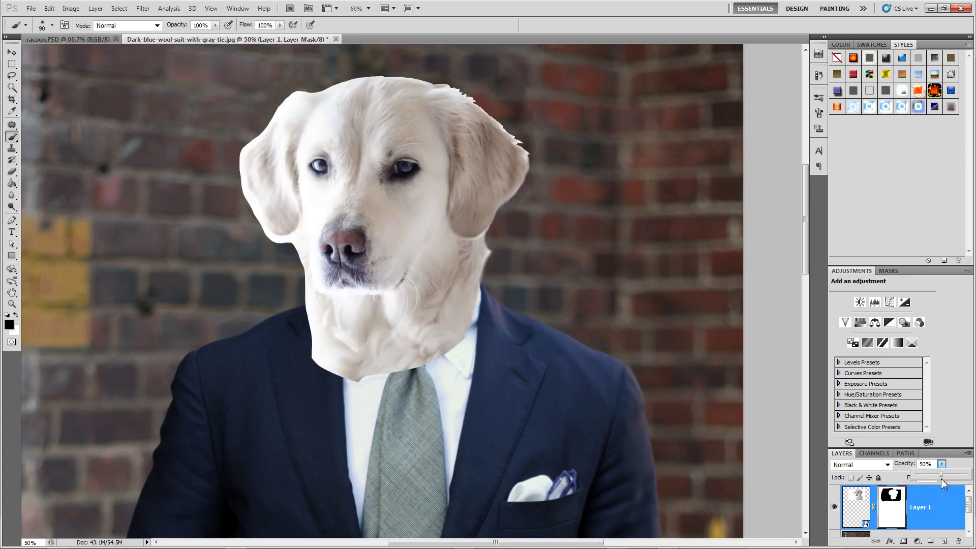
pyautogui.moveTo(942, 478); pyautogui.dragTo(937, 478)
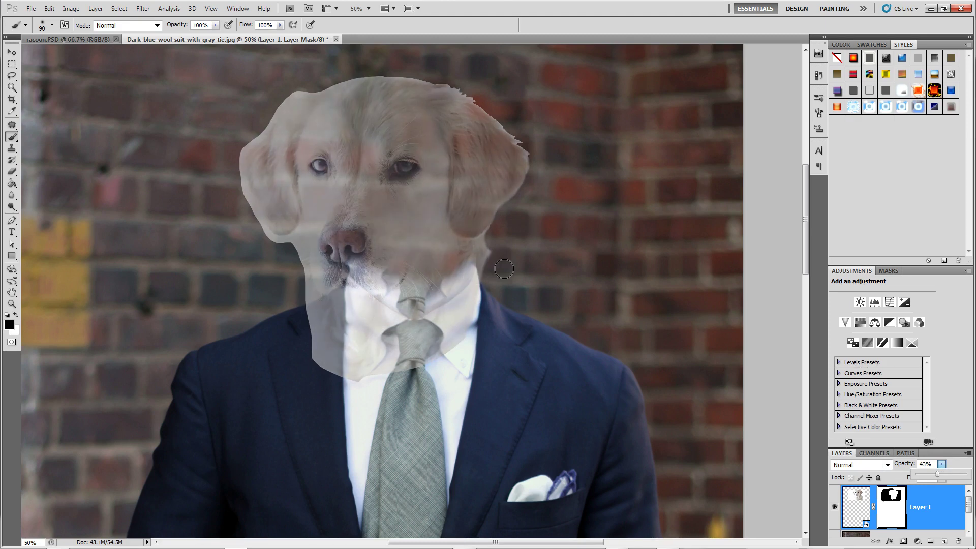
pyautogui.moveTo(495, 243); pyautogui.dragTo(497, 234)
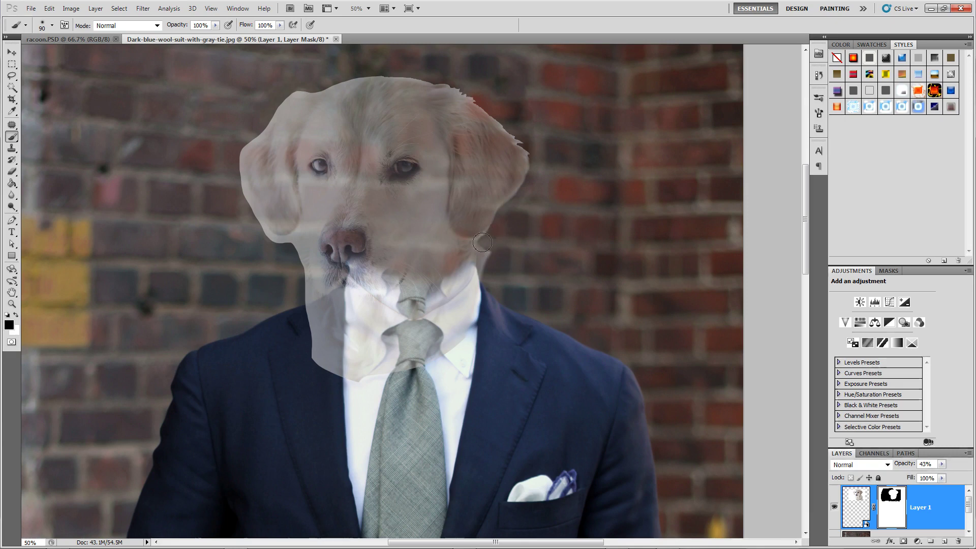
pyautogui.moveTo(480, 250); pyautogui.dragTo(482, 275)
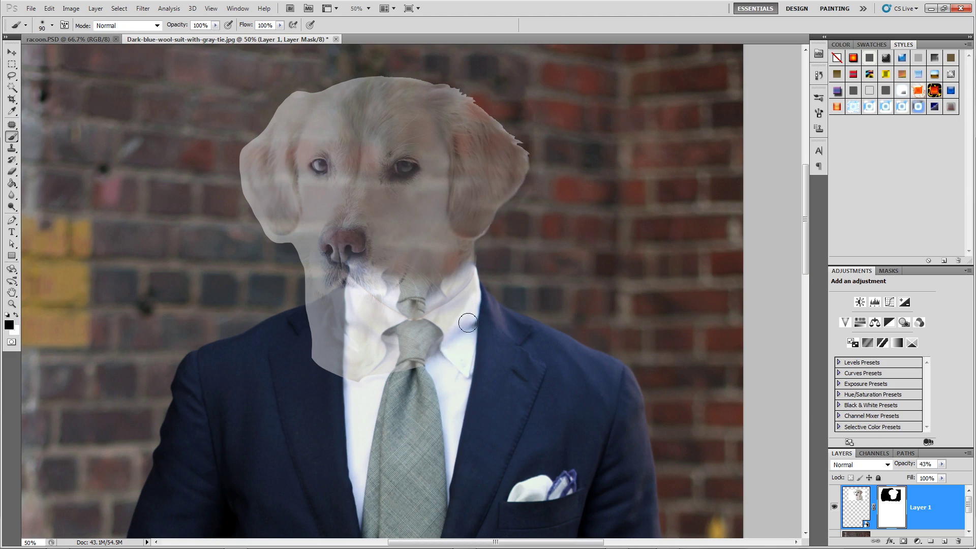
# Step: Mask out the chest fur over the tie and the jagged right-hand ear edge with a black brush, and restore the layer opacity to 100%
pyautogui.moveTo(457, 311)
pyautogui.mouseDown()
pyautogui.moveTo(408, 347)
pyautogui.moveTo(453, 333)
pyautogui.moveTo(401, 373)
pyautogui.moveTo(346, 387)
pyautogui.moveTo(319, 377)
pyautogui.moveTo(308, 359)
pyautogui.moveTo(423, 367)
pyautogui.moveTo(359, 365)
pyautogui.mouseUp()
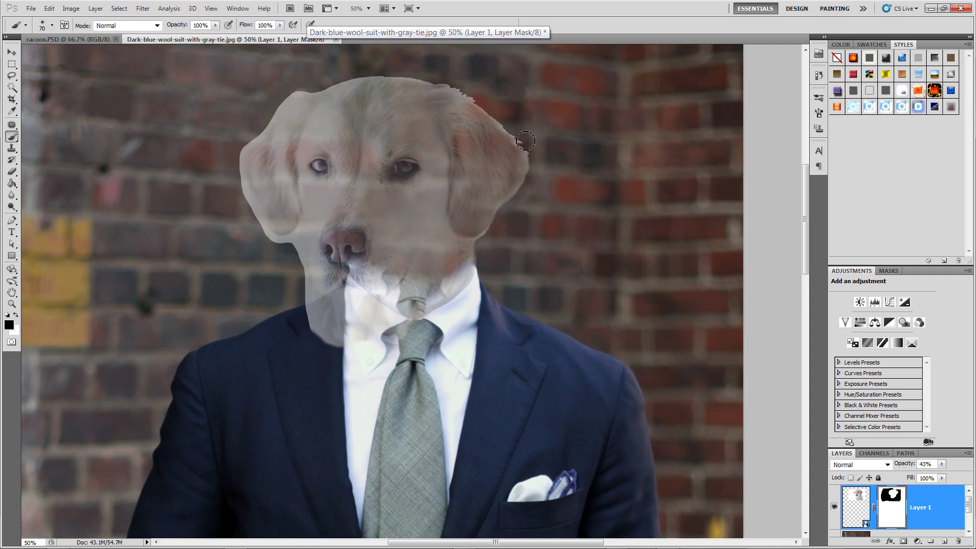
pyautogui.moveTo(525, 140); pyautogui.dragTo(427, 74)
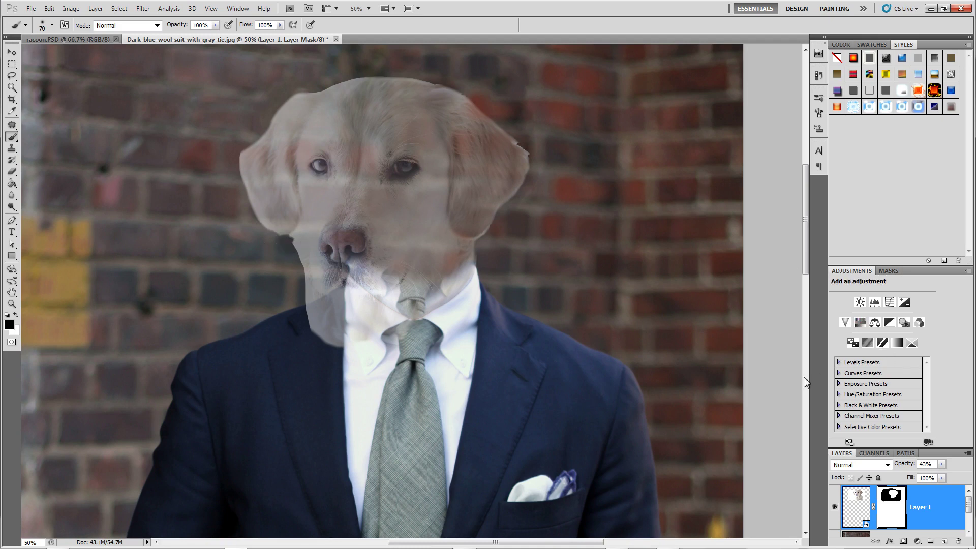
pyautogui.click(942, 464)
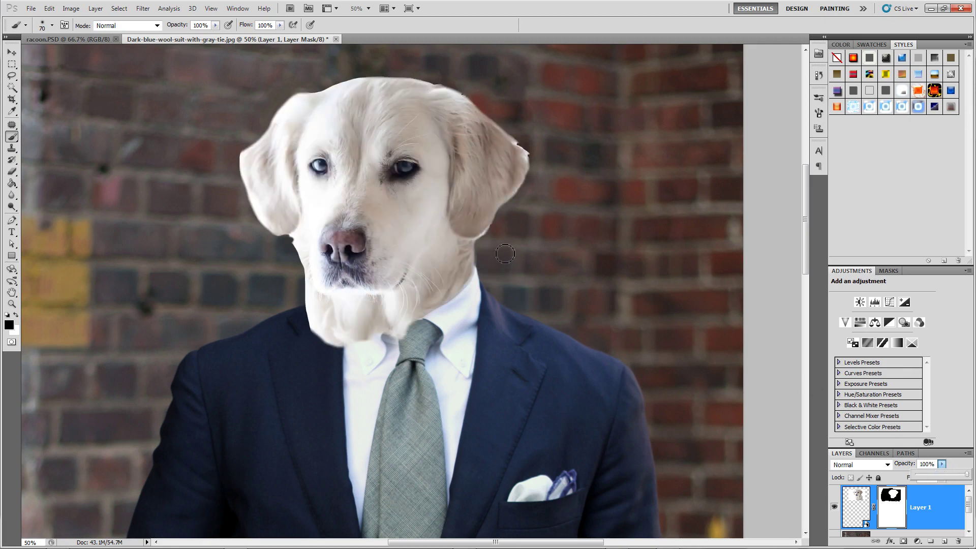
# Step: Mask out the pointed fringe of fur just below the left-hand ear with a 70 px black brush
pyautogui.press('x')
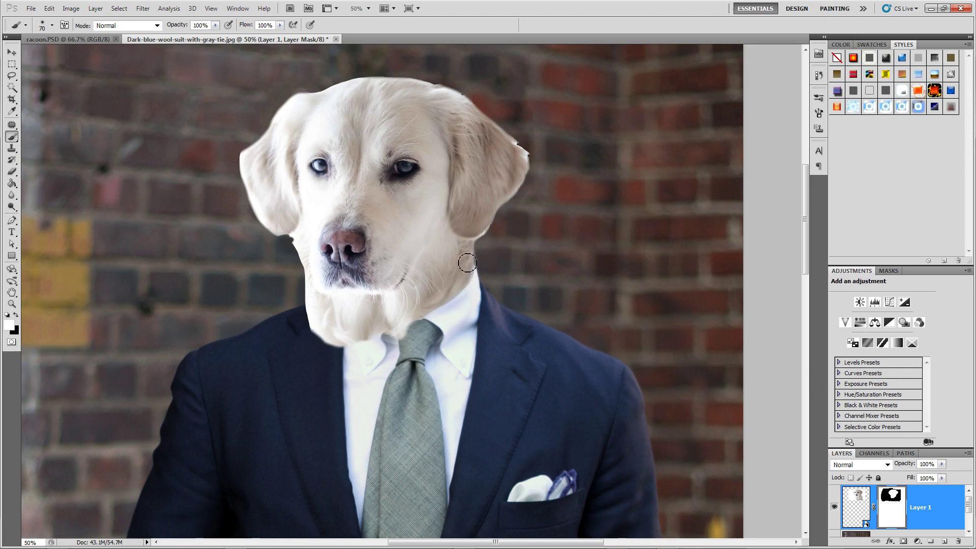
pyautogui.press('x')
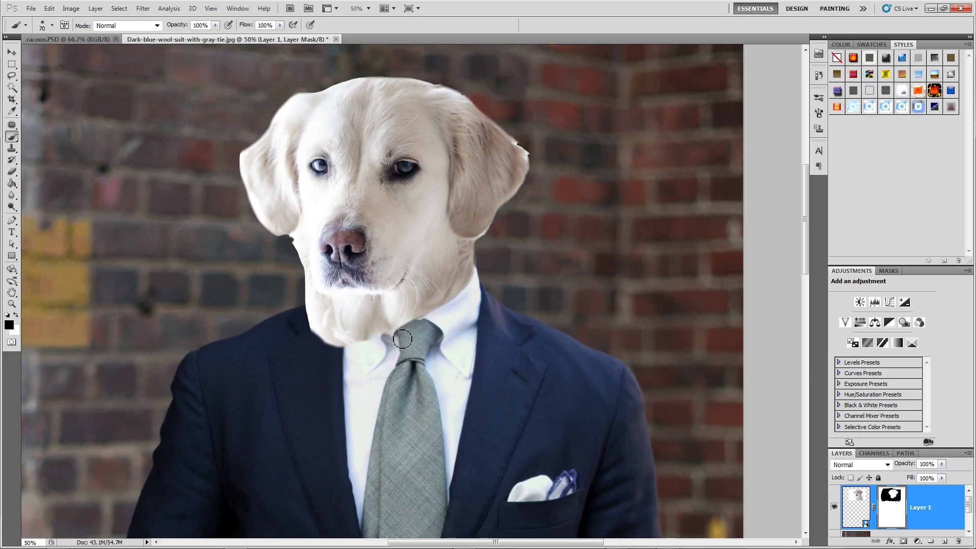
pyautogui.moveTo(314, 310)
pyautogui.mouseDown()
pyautogui.moveTo(285, 247)
pyautogui.moveTo(299, 240)
pyautogui.moveTo(283, 244)
pyautogui.moveTo(298, 237)
pyautogui.moveTo(281, 247)
pyautogui.mouseUp()
pyautogui.moveTo(300, 238)
pyautogui.mouseDown()
pyautogui.moveTo(281, 247)
pyautogui.moveTo(294, 255)
pyautogui.mouseUp()
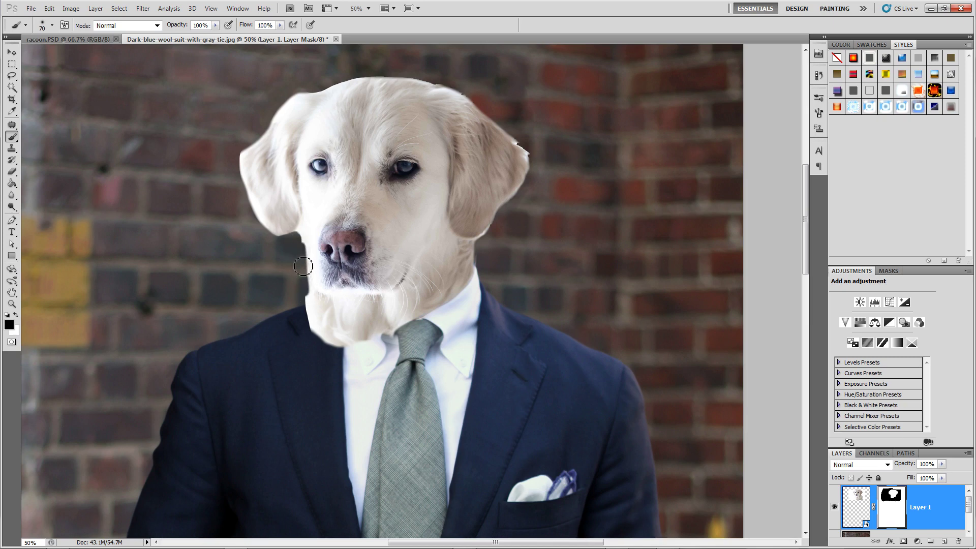
# Step: Paint black on the layer mask along the left side of the jaw and neck to hide the fur overlapping the suit shoulder
pyautogui.press(']')
pyautogui.press(']')
pyautogui.press(']')
pyautogui.moveTo(312, 333)
pyautogui.mouseDown()
pyautogui.moveTo(360, 333)
pyautogui.moveTo(322, 328)
pyautogui.moveTo(308, 304)
pyautogui.moveTo(317, 317)
pyautogui.moveTo(315, 308)
pyautogui.moveTo(291, 308)
pyautogui.mouseUp()
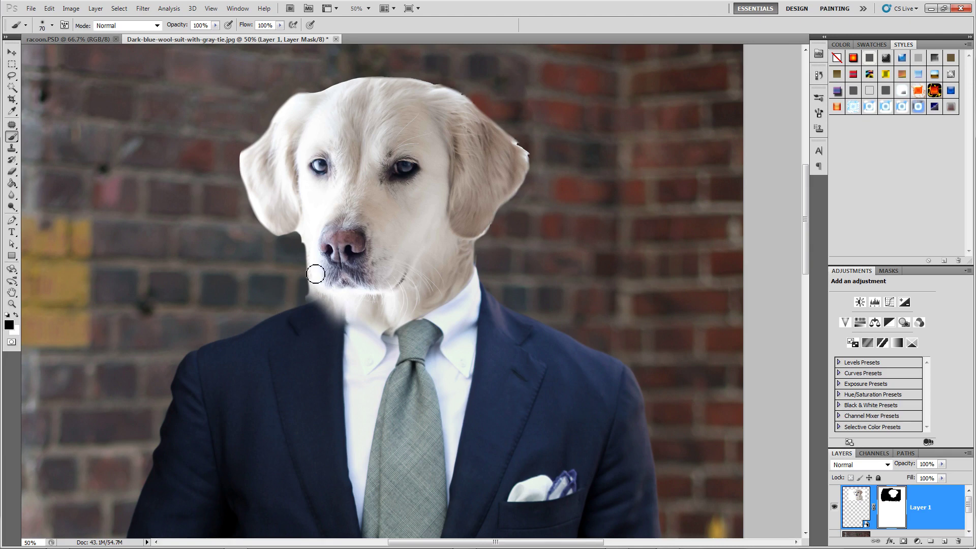
pyautogui.moveTo(297, 243); pyautogui.dragTo(294, 240)
pyautogui.moveTo(301, 234)
pyautogui.mouseDown()
pyautogui.moveTo(318, 317)
pyautogui.moveTo(314, 299)
pyautogui.moveTo(329, 321)
pyautogui.moveTo(310, 305)
pyautogui.moveTo(387, 342)
pyautogui.mouseUp()
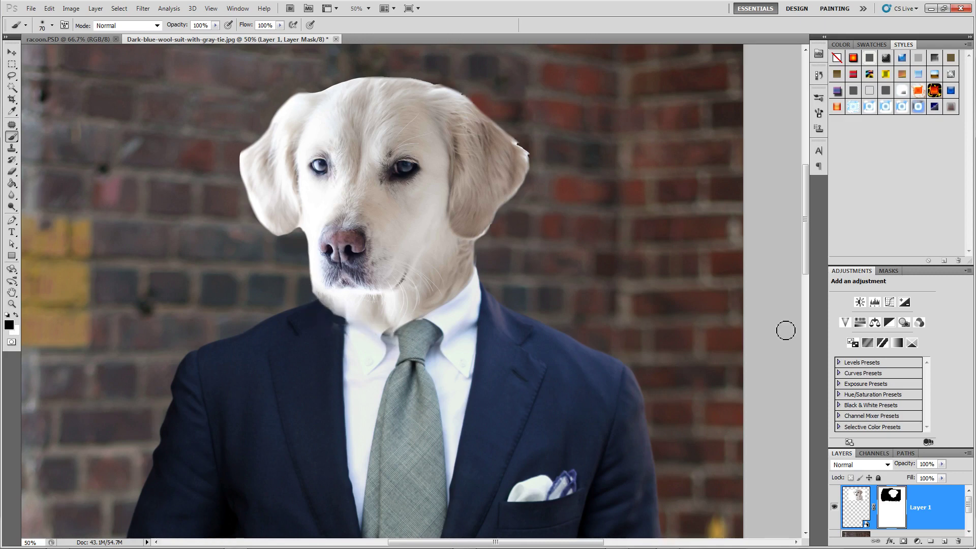
# Step: Lower the dog layer's opacity to 60% and mask out the fur around the collar and tie knot, keeping the layer mask selected
pyautogui.click(942, 464)
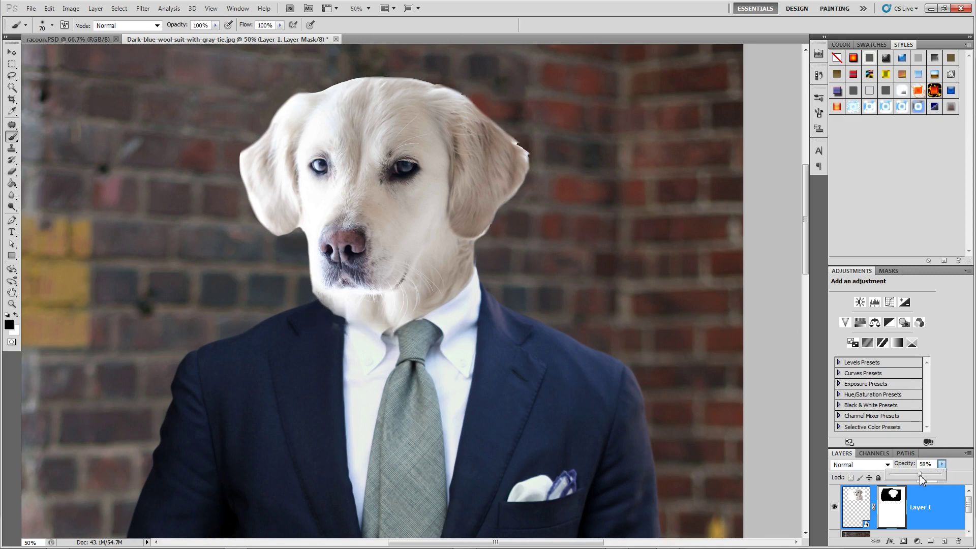
pyautogui.moveTo(921, 480); pyautogui.dragTo(921, 476)
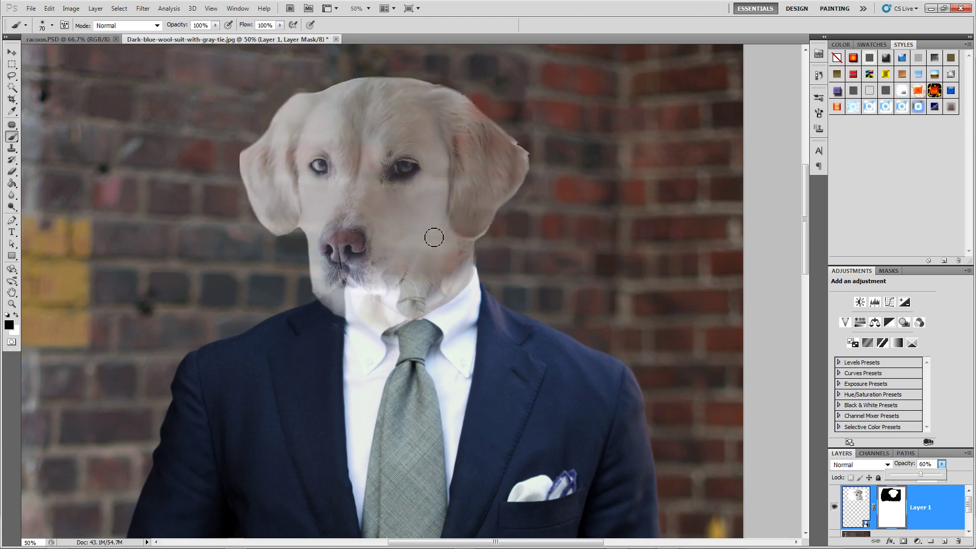
pyautogui.click(407, 330)
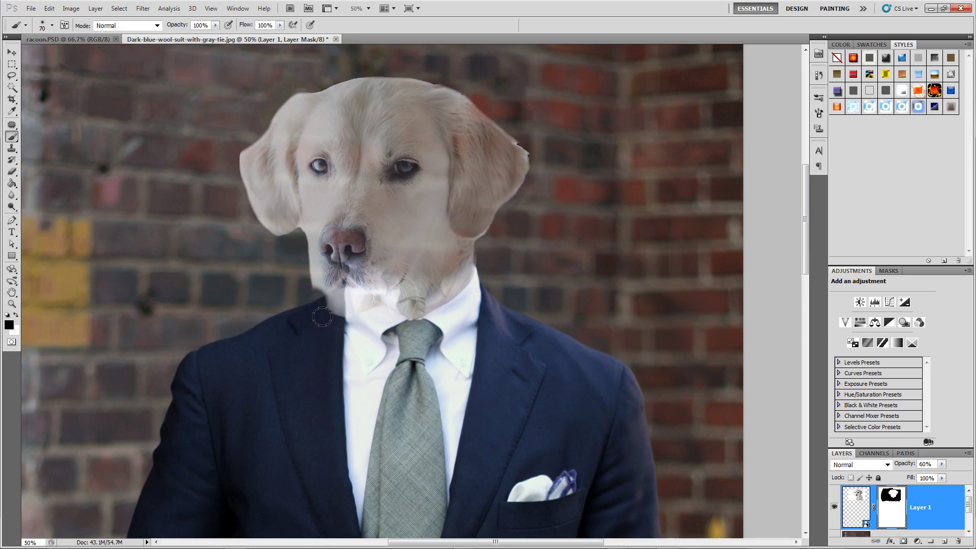
pyautogui.hotkey('ctrl', '2')
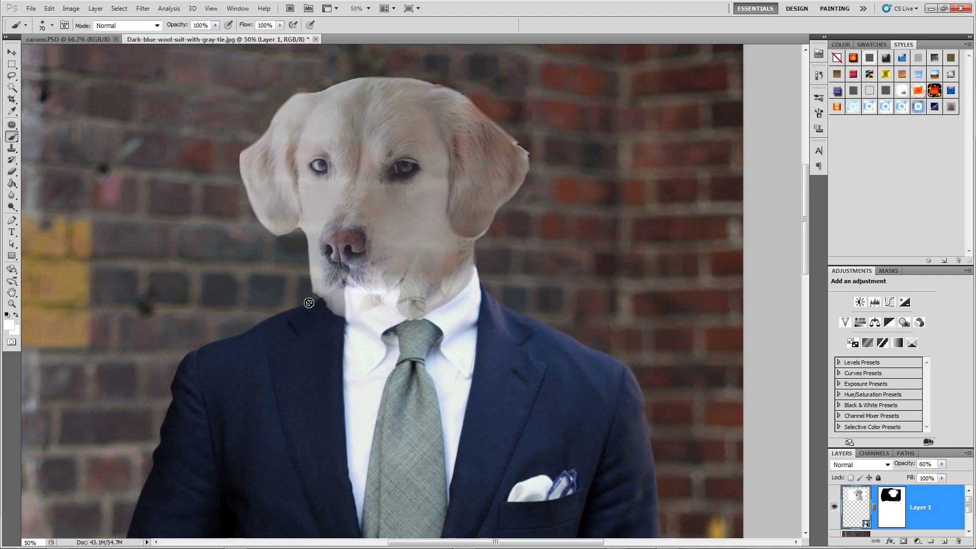
pyautogui.click(890, 501)
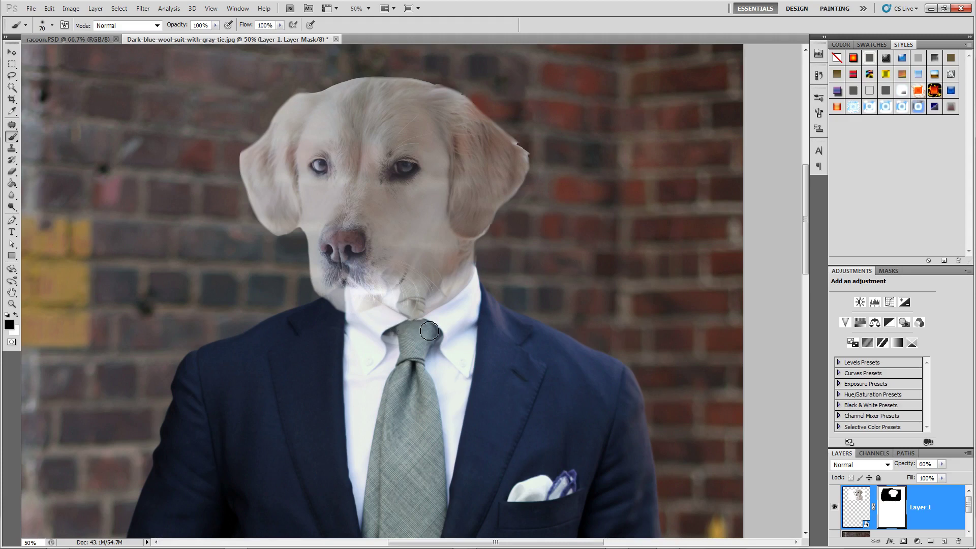
# Step: Restore the layer opacity to 100% and mask out the leftover fur under the chin over the left collar with an 80 px black brush
pyautogui.click(942, 463)
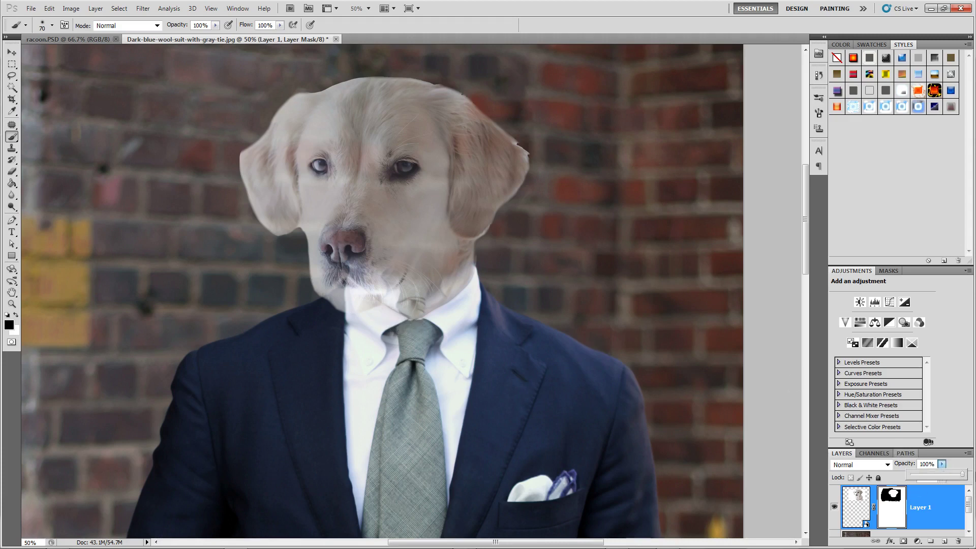
pyautogui.click(385, 339)
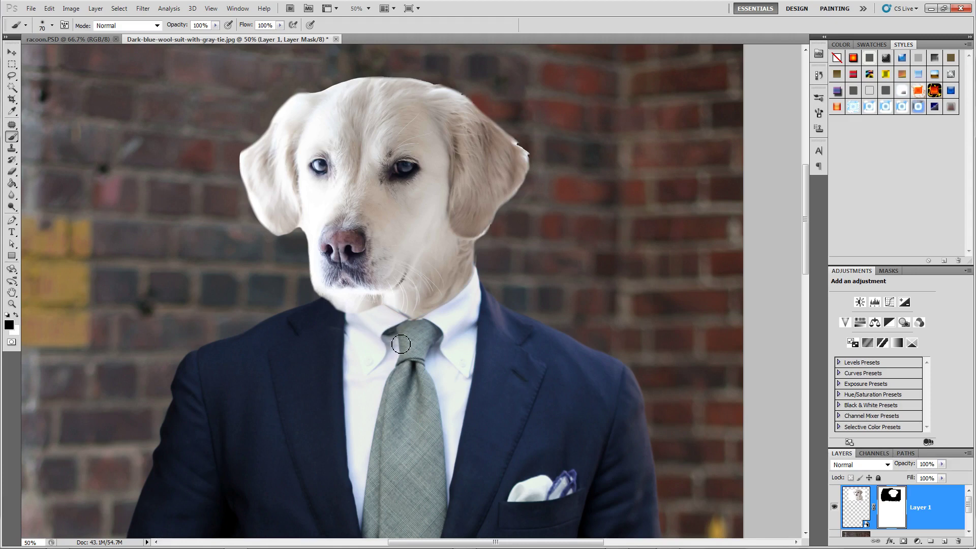
pyautogui.press('x')
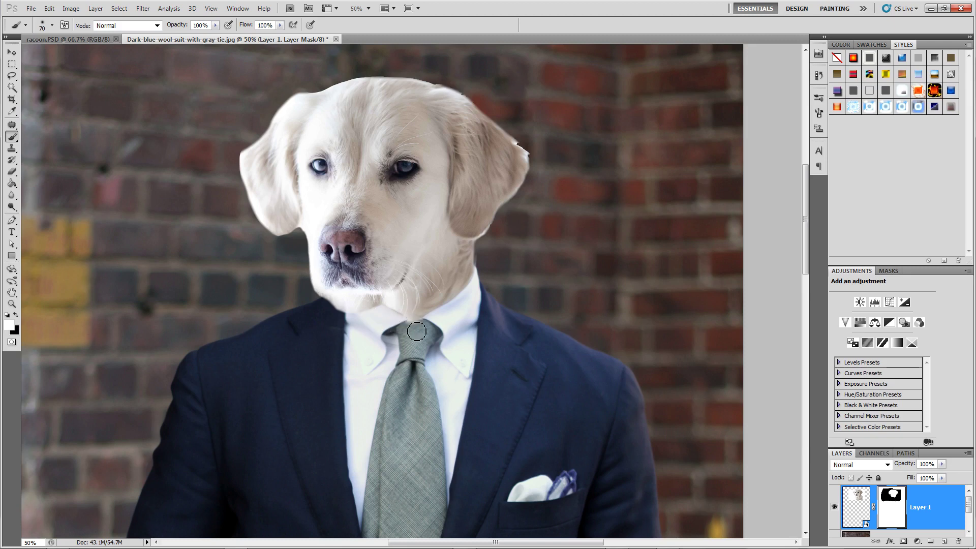
pyautogui.press('x')
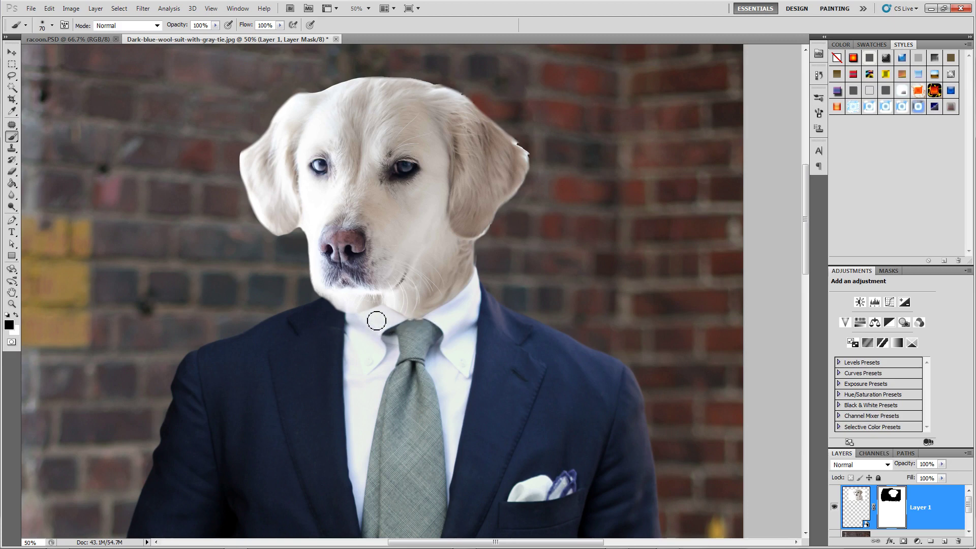
pyautogui.press('[')
pyautogui.press('[')
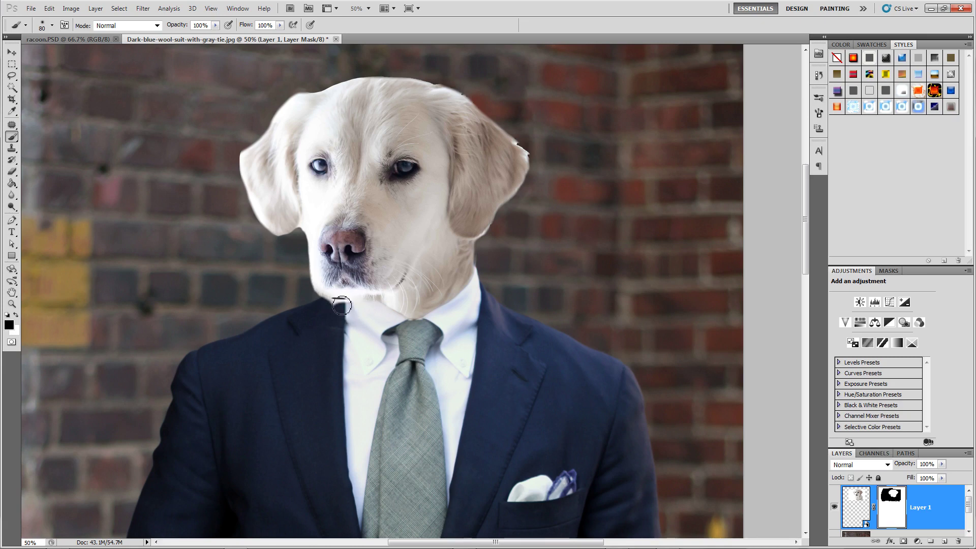
pyautogui.moveTo(357, 303)
pyautogui.mouseDown()
pyautogui.moveTo(320, 304)
pyautogui.moveTo(347, 305)
pyautogui.mouseUp()
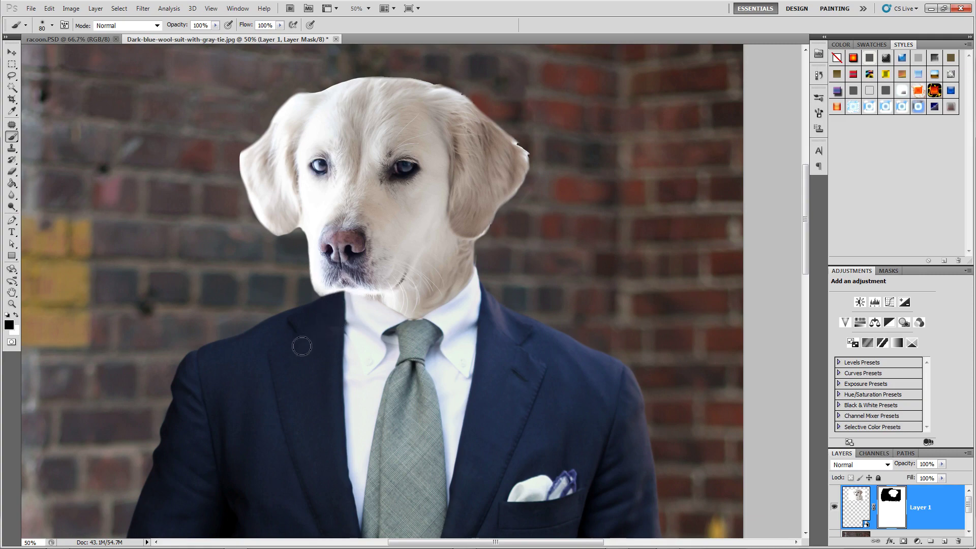
# Step: Paint black on Layer 1's mask with a 100 px brush to hide the faint vertical line over the wall and the right side of the suit
pyautogui.keyDown('ctrl'); pyautogui.click(300, 344); pyautogui.keyUp('ctrl')
pyautogui.hotkey('ctrl', '-')
pyautogui.hotkey('ctrl', '-')
pyautogui.hotkey('ctrl', '-')
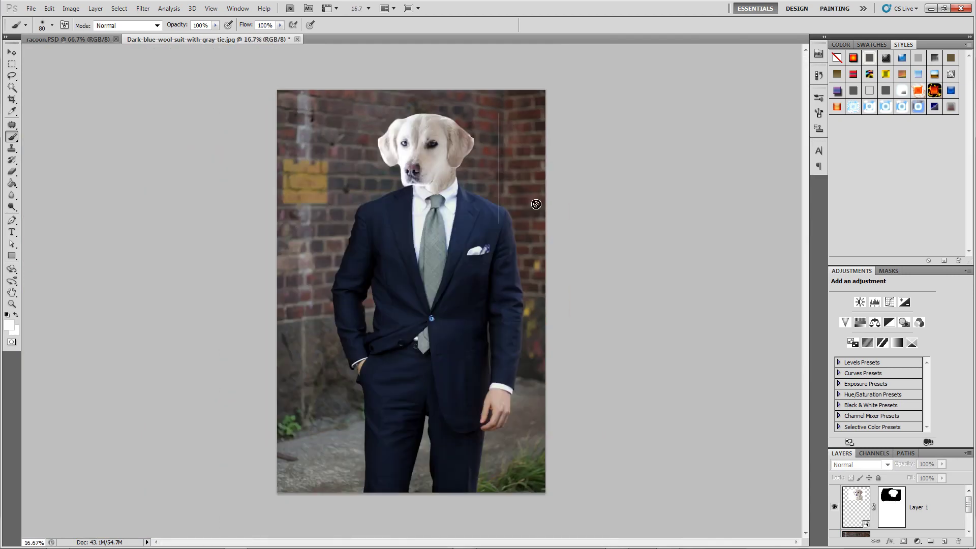
pyautogui.click(889, 491)
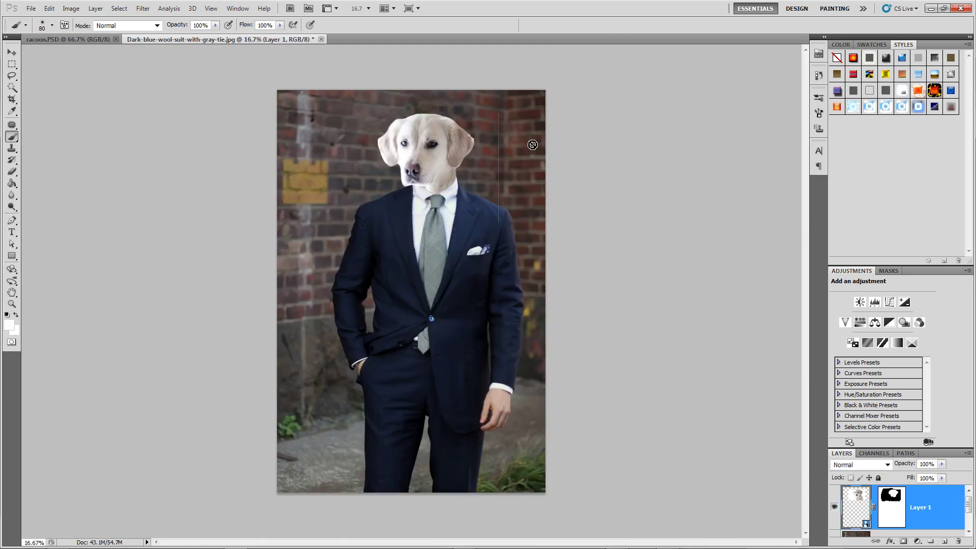
pyautogui.press(']')
pyautogui.press(']')
pyautogui.click(892, 507)
pyautogui.press('d')
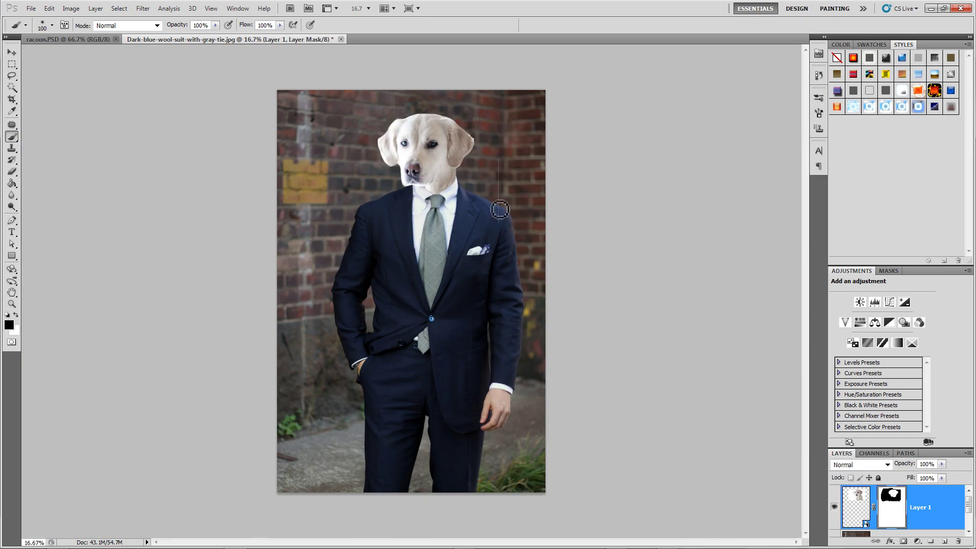
pyautogui.moveTo(478, 387); pyautogui.dragTo(471, 340)
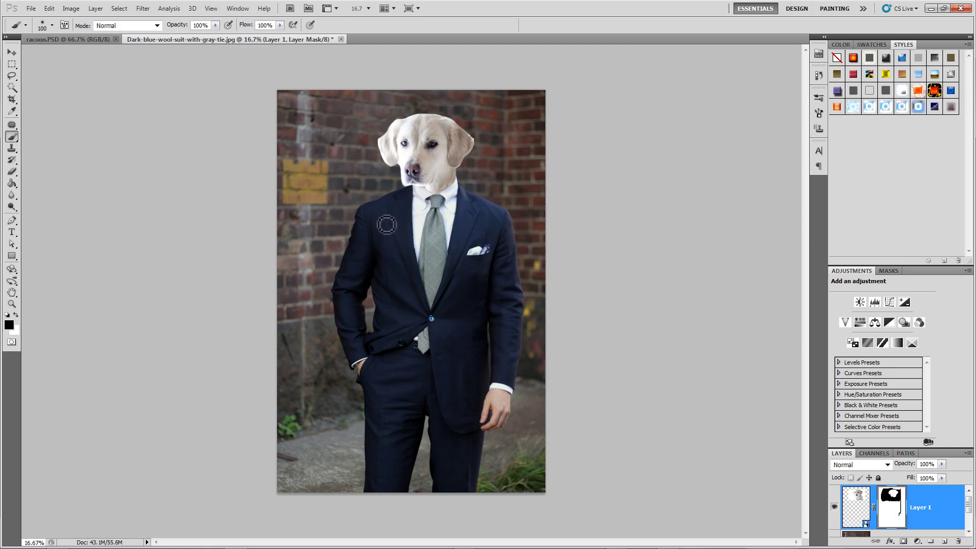
# Step: Add a Curves adjustment layer above the dog layer
pyautogui.press('v')
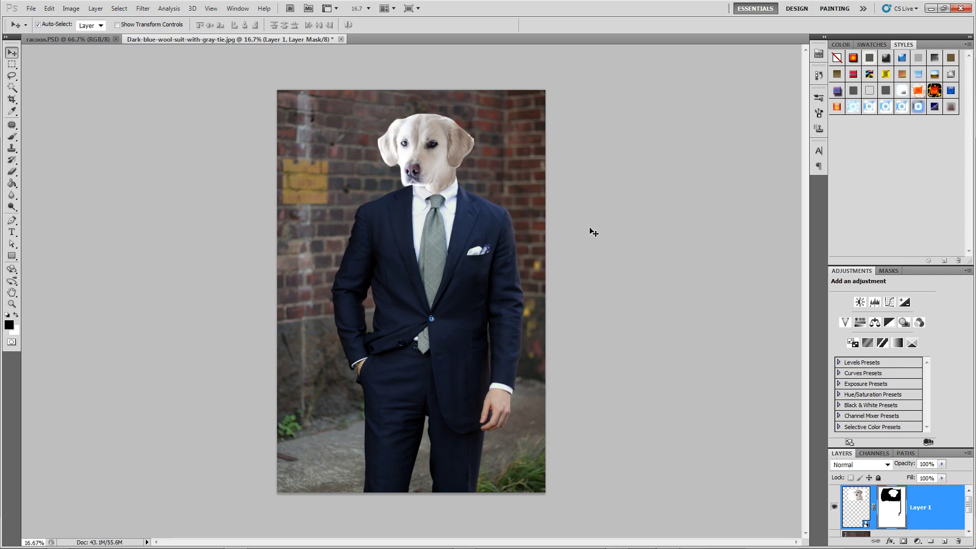
pyautogui.moveTo(968, 504); pyautogui.dragTo(968, 510)
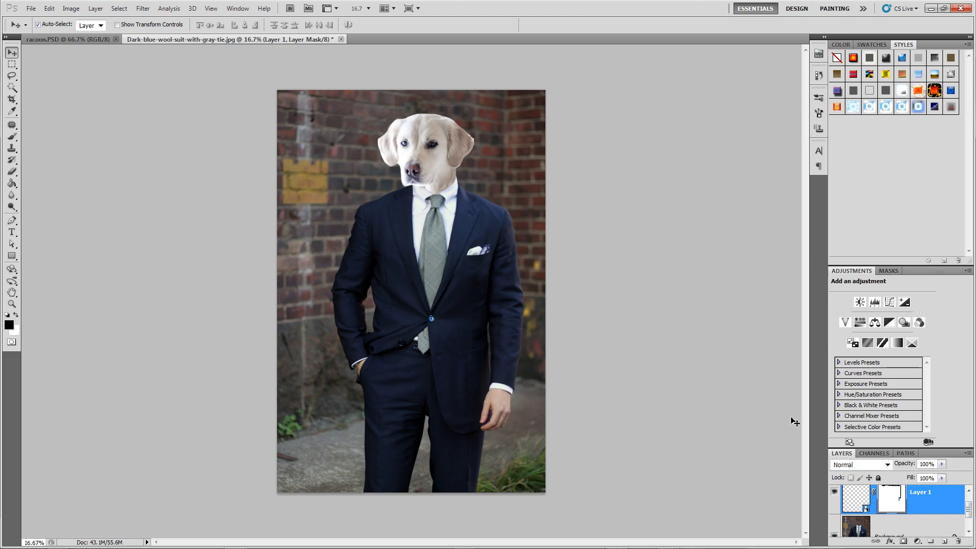
pyautogui.moveTo(968, 511); pyautogui.dragTo(968, 504)
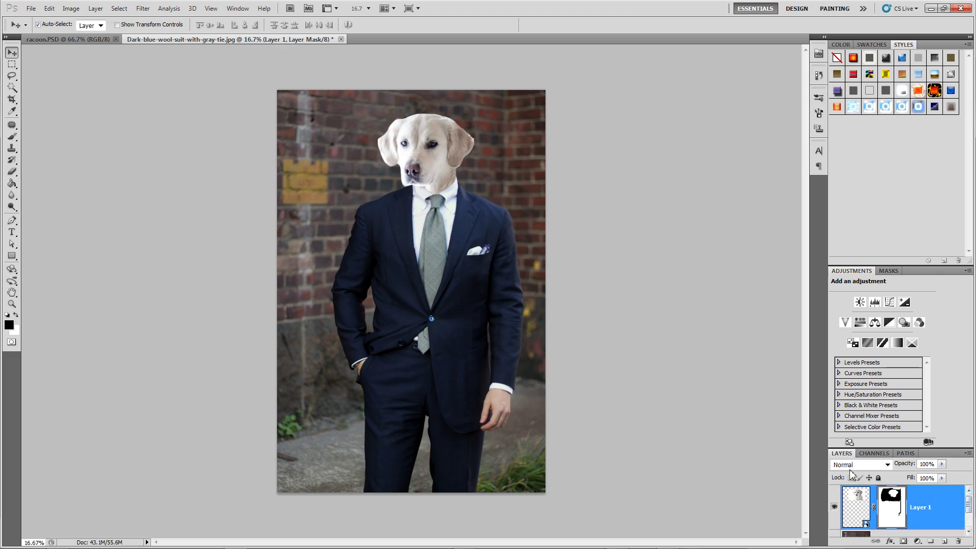
pyautogui.rightClick(676, 340)
pyautogui.click(750, 458)
pyautogui.click(918, 542)
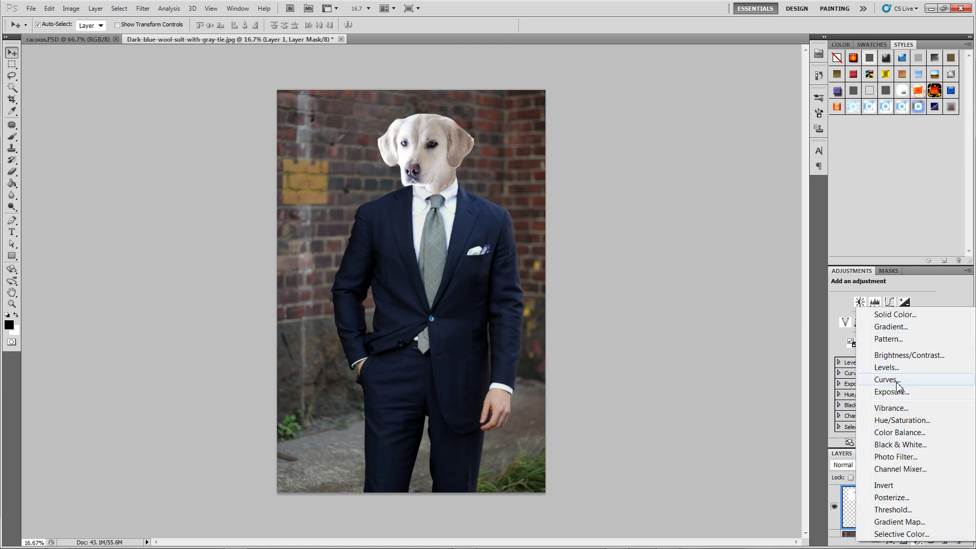
pyautogui.click(887, 379)
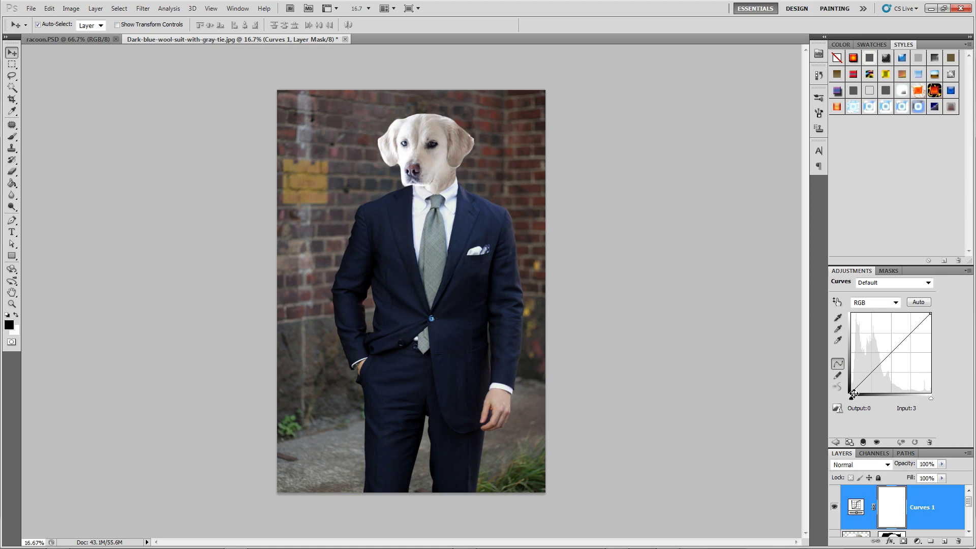
# Step: Brighten the image with the Curves adjustment, raising input 39 to output 98 and bowing the highlights up to white
pyautogui.moveTo(853, 394)
pyautogui.mouseDown()
pyautogui.moveTo(851, 371)
pyautogui.moveTo(851, 393)
pyautogui.mouseUp()
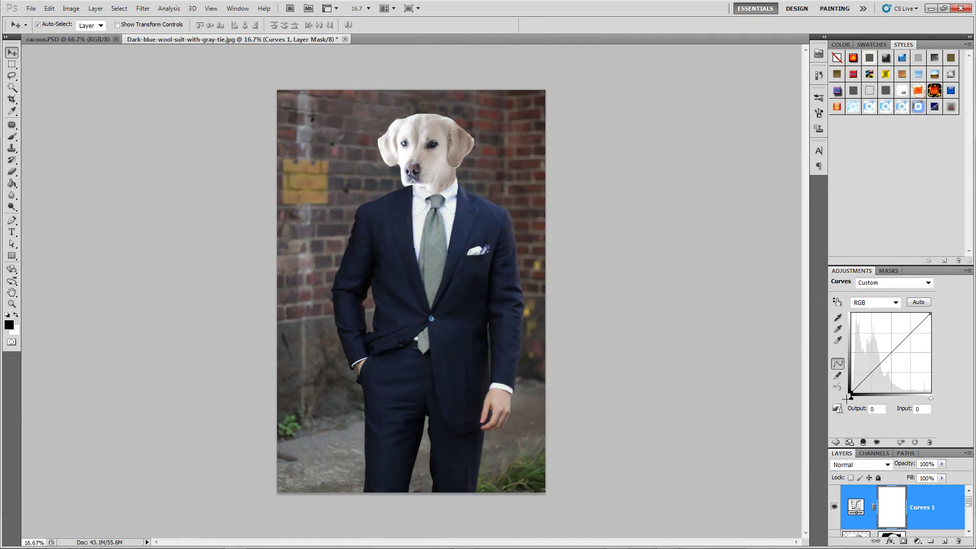
pyautogui.moveTo(930, 315)
pyautogui.mouseDown()
pyautogui.moveTo(933, 351)
pyautogui.moveTo(930, 314)
pyautogui.mouseUp()
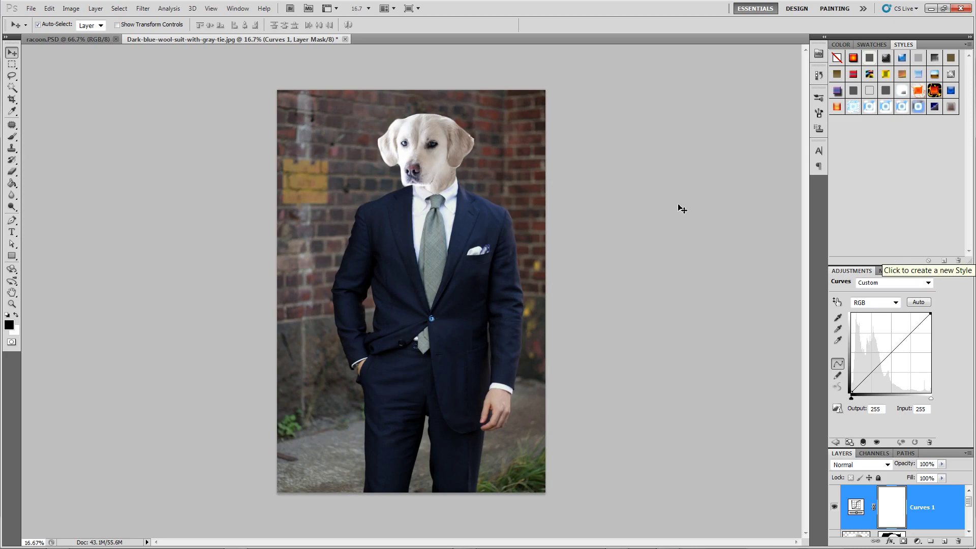
pyautogui.moveTo(913, 329); pyautogui.dragTo(912, 320)
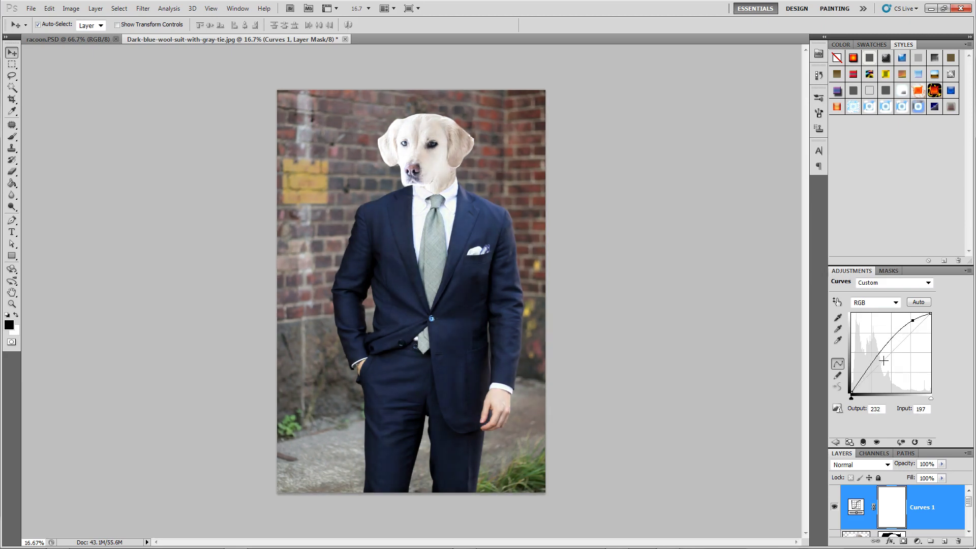
pyautogui.moveTo(870, 365)
pyautogui.mouseDown()
pyautogui.moveTo(876, 382)
pyautogui.moveTo(863, 362)
pyautogui.mouseUp()
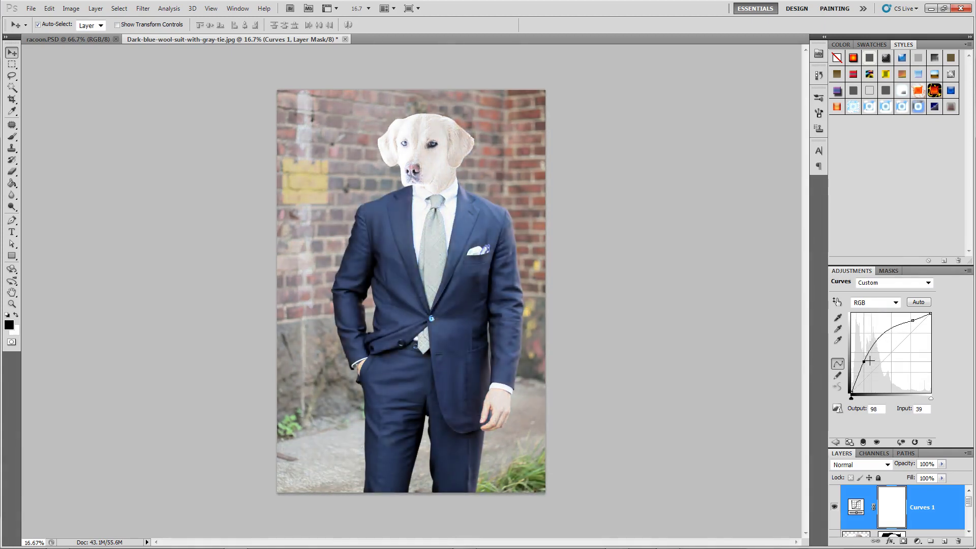
pyautogui.moveTo(914, 319); pyautogui.dragTo(925, 311)
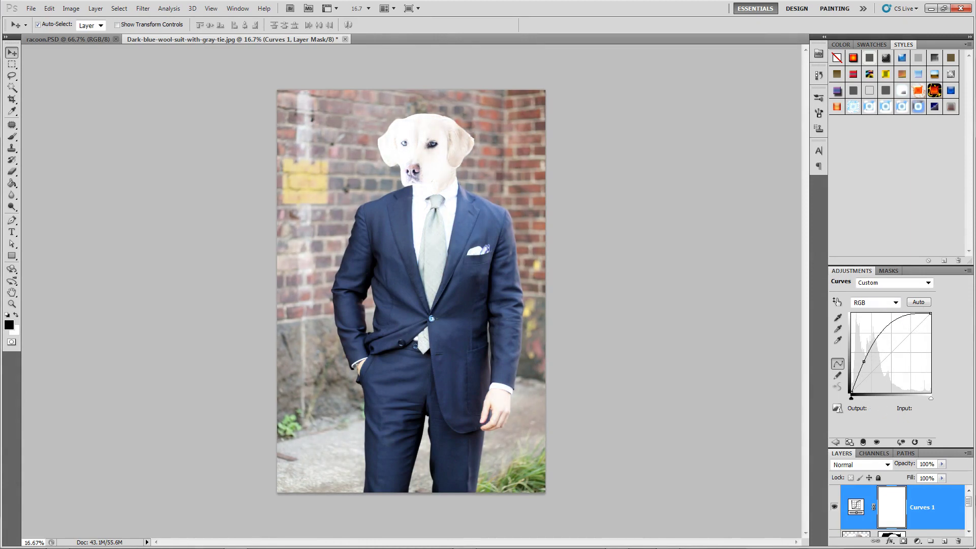
# Step: Enlarge the layer list and move the Curves 1 layer below Layer 1 so it affects only the background
pyautogui.moveTo(968, 502); pyautogui.dragTo(968, 501)
pyautogui.moveTo(941, 448); pyautogui.dragTo(940, 290)
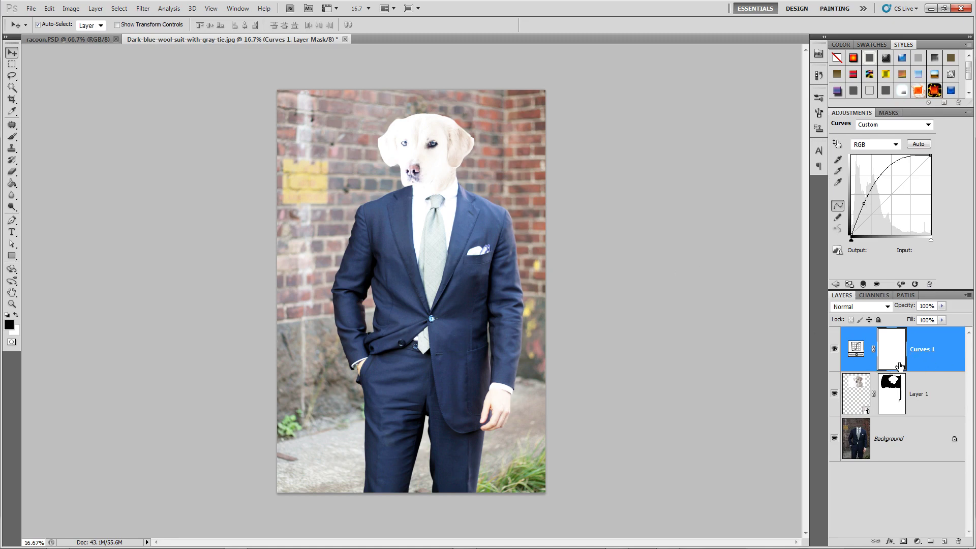
pyautogui.moveTo(950, 348); pyautogui.dragTo(933, 415)
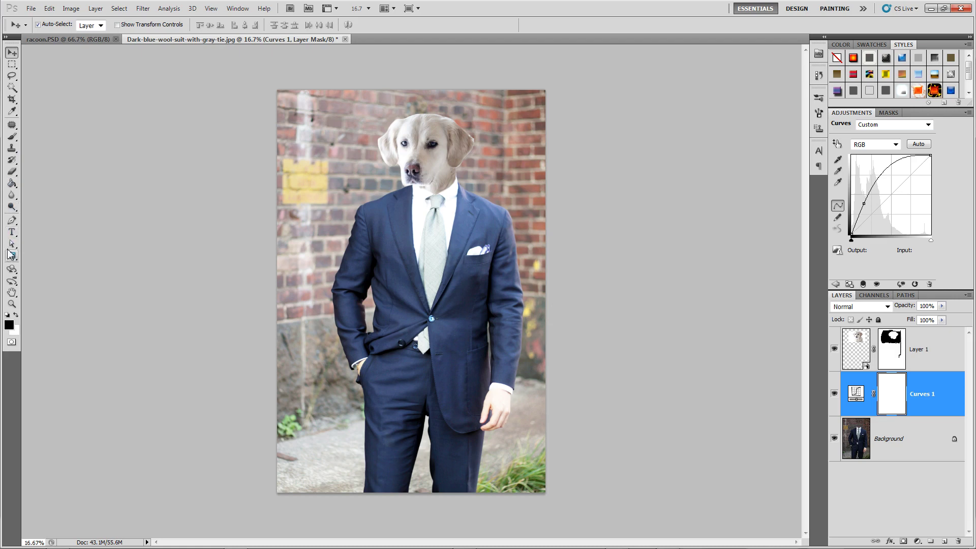
# Step: Set up the Gradient tool with a linear black-and-white gradient
pyautogui.moveTo(12, 183); pyautogui.dragTo(37, 188)
pyautogui.click(47, 192)
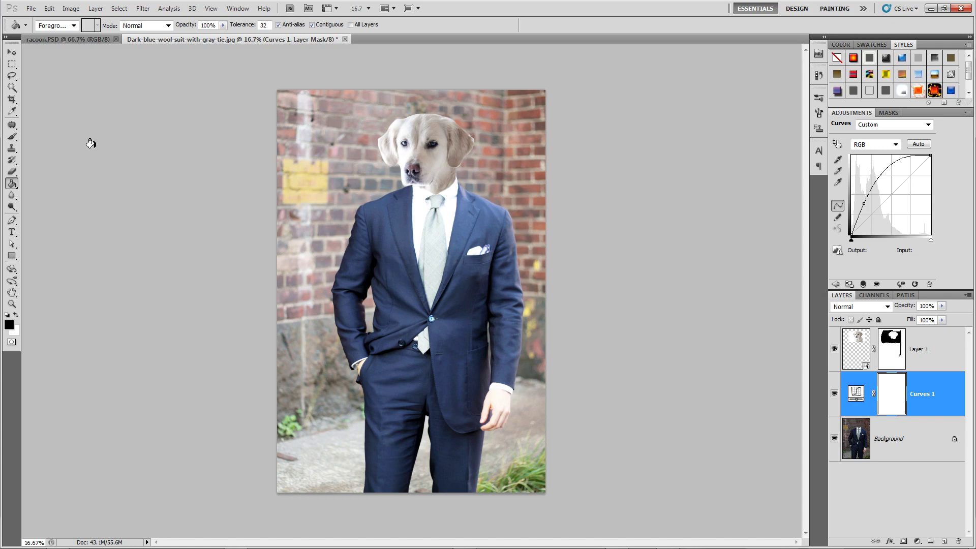
pyautogui.click(12, 184)
pyautogui.click(48, 183)
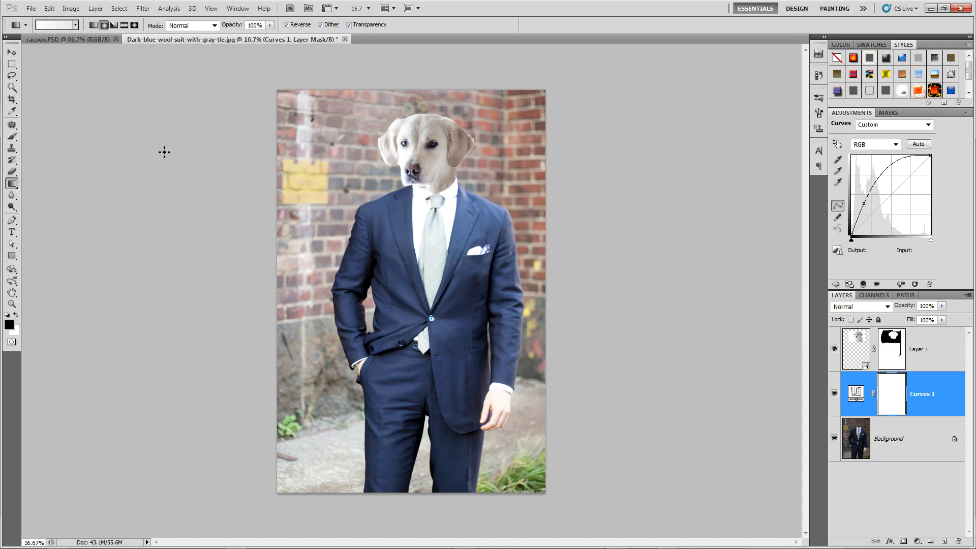
pyautogui.click(103, 26)
pyautogui.click(93, 26)
pyautogui.click(56, 26)
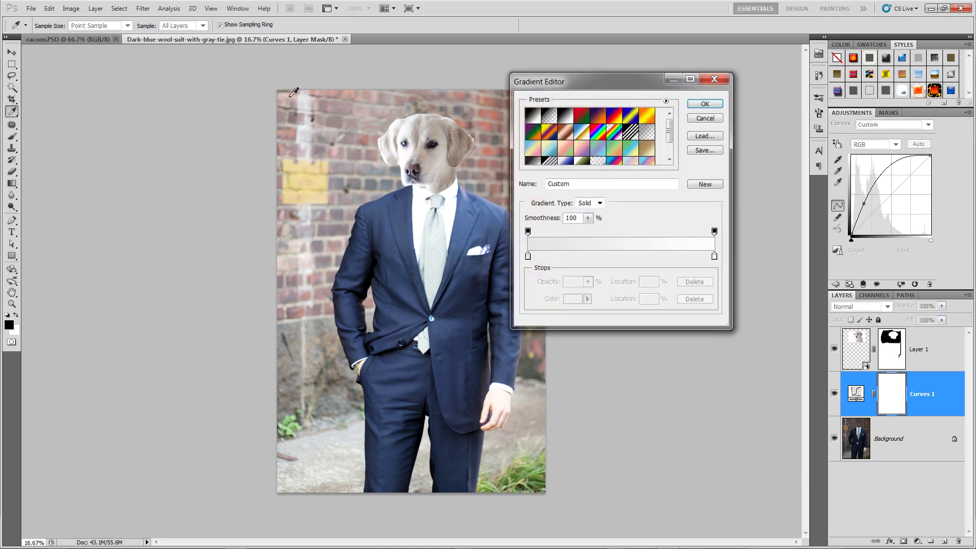
pyautogui.click(705, 103)
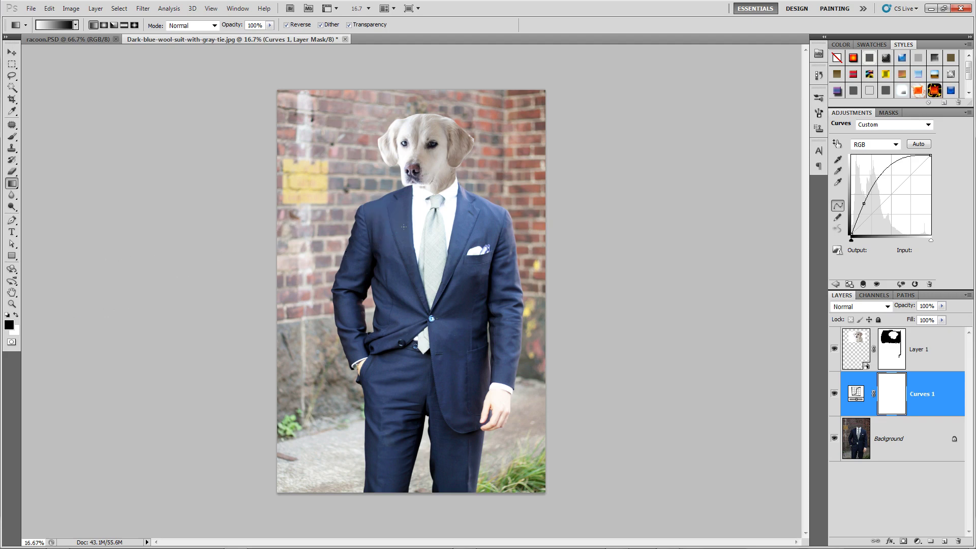
# Step: Draw diagonal gradients on the Curves 1 mask from the tie toward the lower right, fading the brightening out over the lower suit
pyautogui.moveTo(471, 292); pyautogui.dragTo(535, 370)
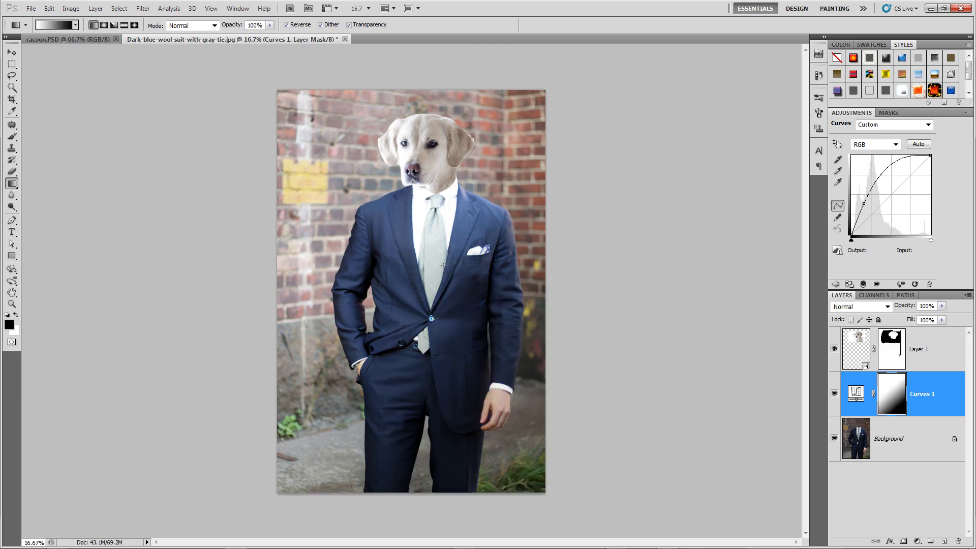
pyautogui.moveTo(443, 265); pyautogui.dragTo(466, 293)
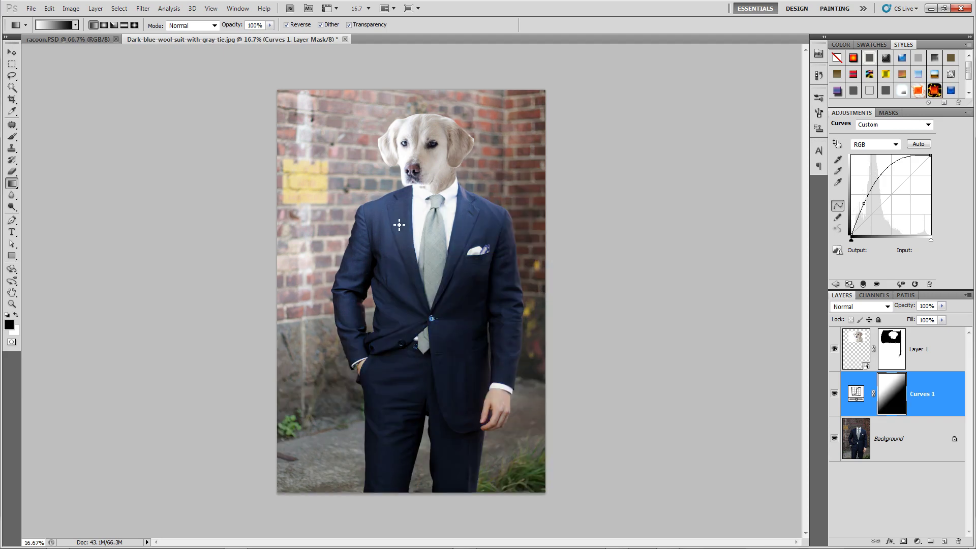
pyautogui.moveTo(420, 240); pyautogui.dragTo(496, 339)
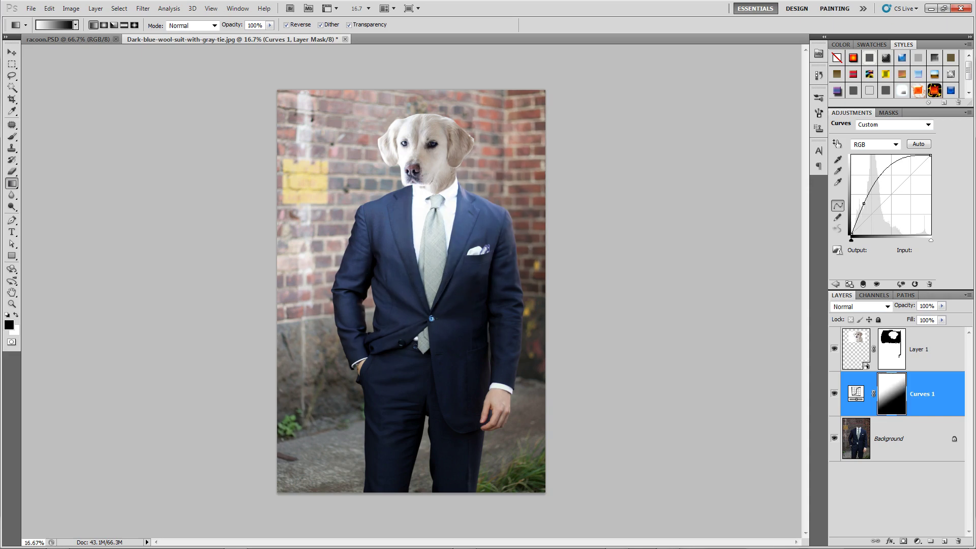
pyautogui.moveTo(447, 294); pyautogui.dragTo(447, 294)
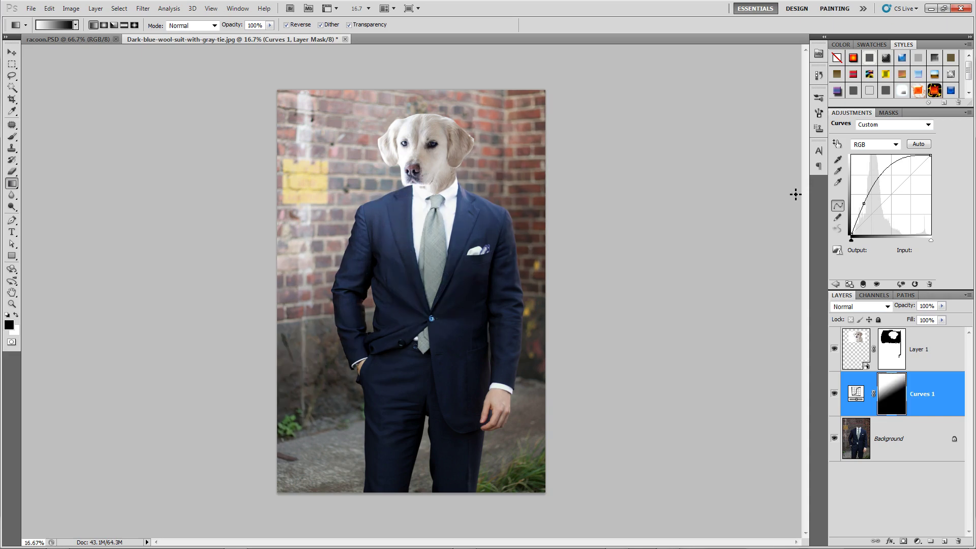
# Step: Add an empty layer directly above the Background and reselect the Background layer
pyautogui.click(886, 438)
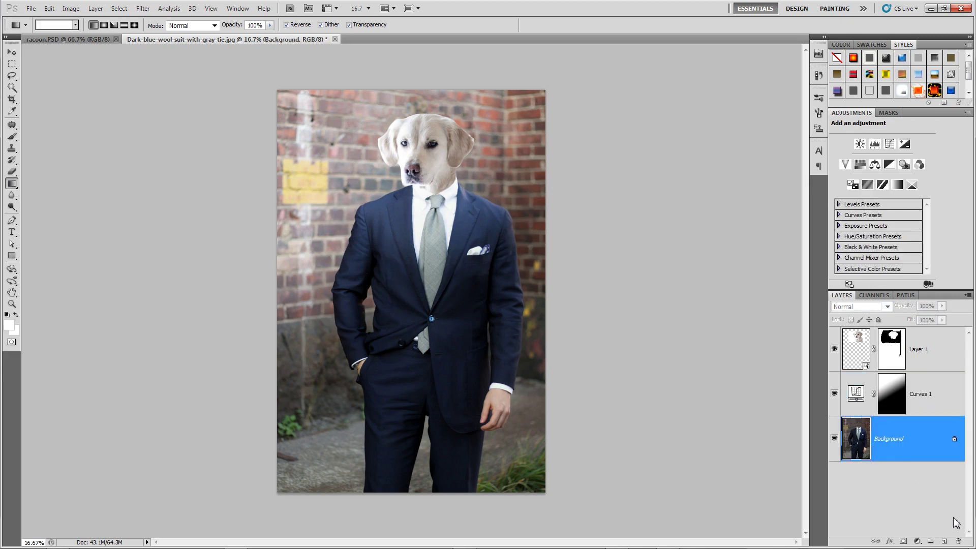
pyautogui.click(944, 542)
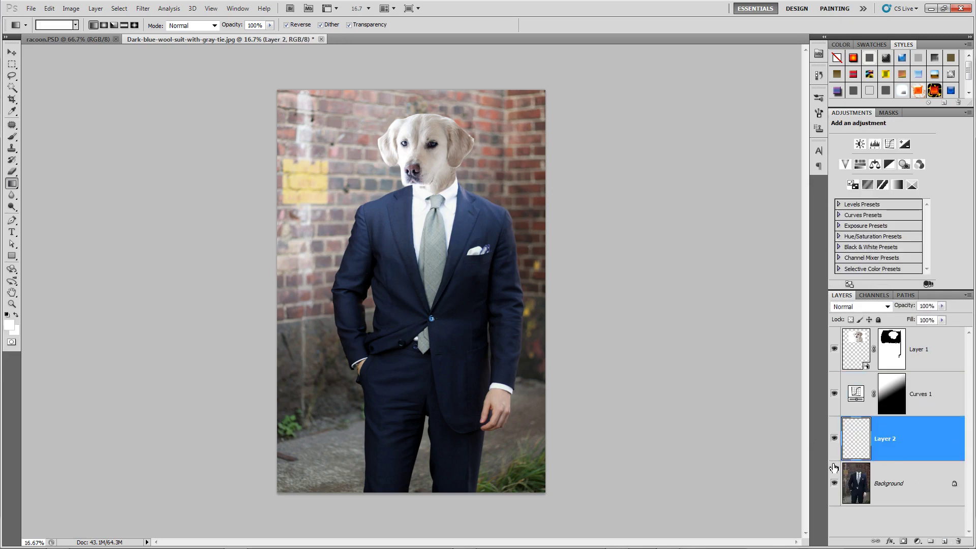
pyautogui.click(849, 478)
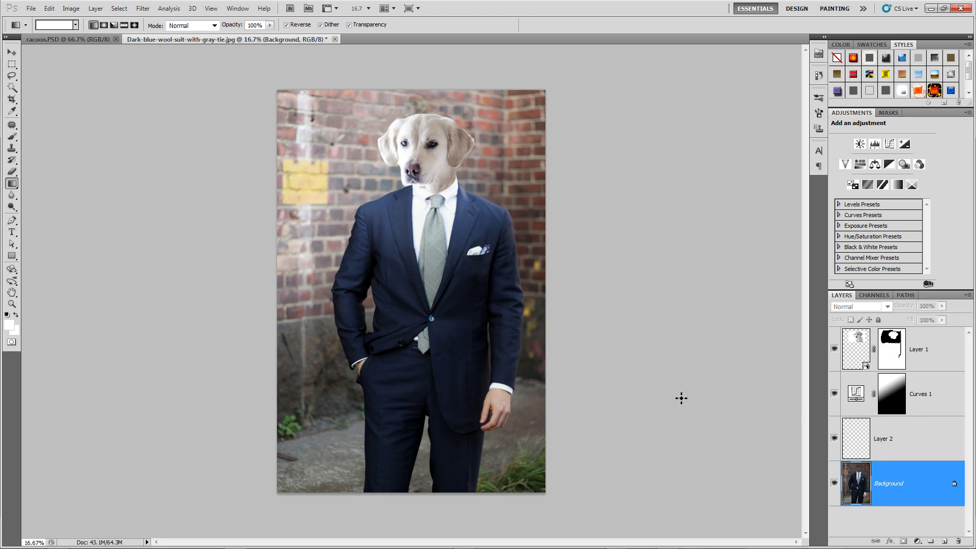
# Step: Dodge the suit shoulder below the dog's chin with a 100 px brush, Highlights range and 50% exposure
pyautogui.click(12, 196)
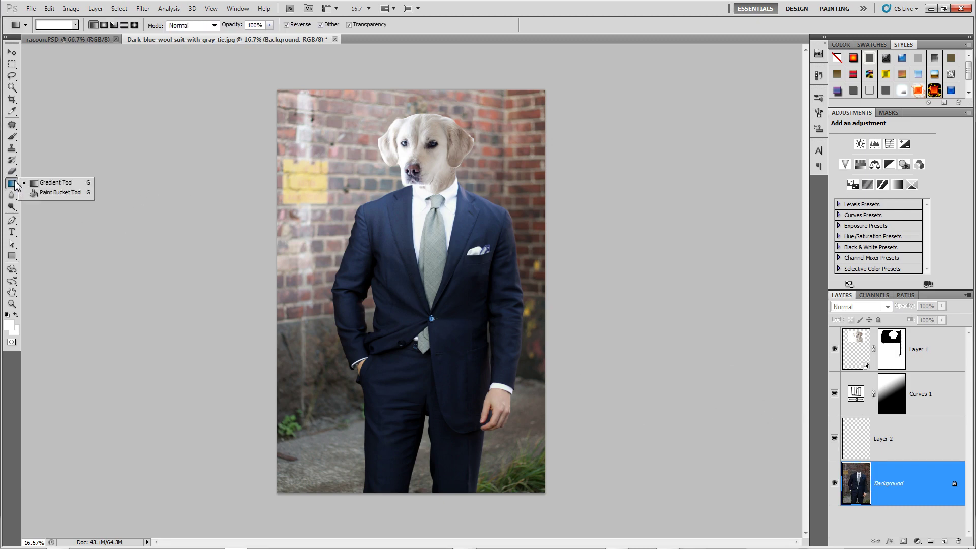
pyautogui.click(12, 206)
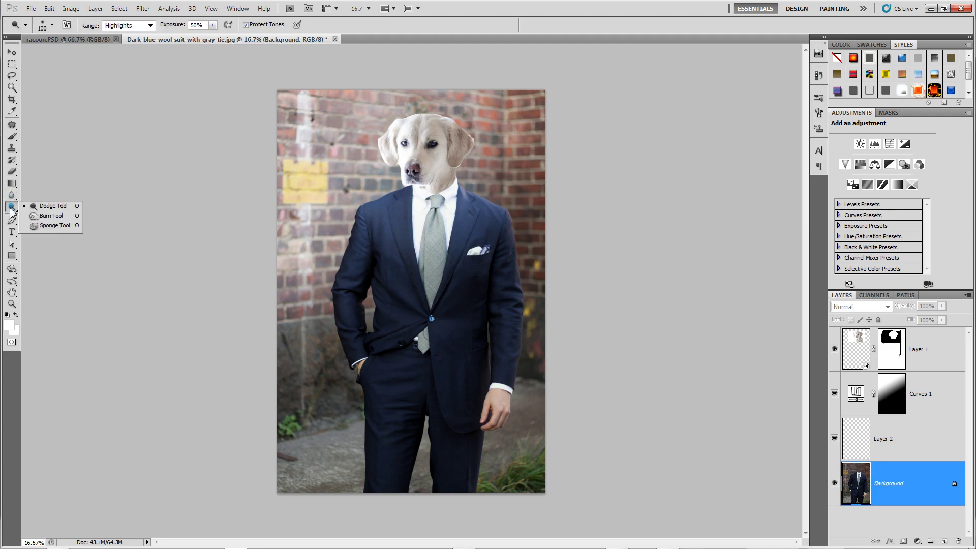
pyautogui.click(50, 208)
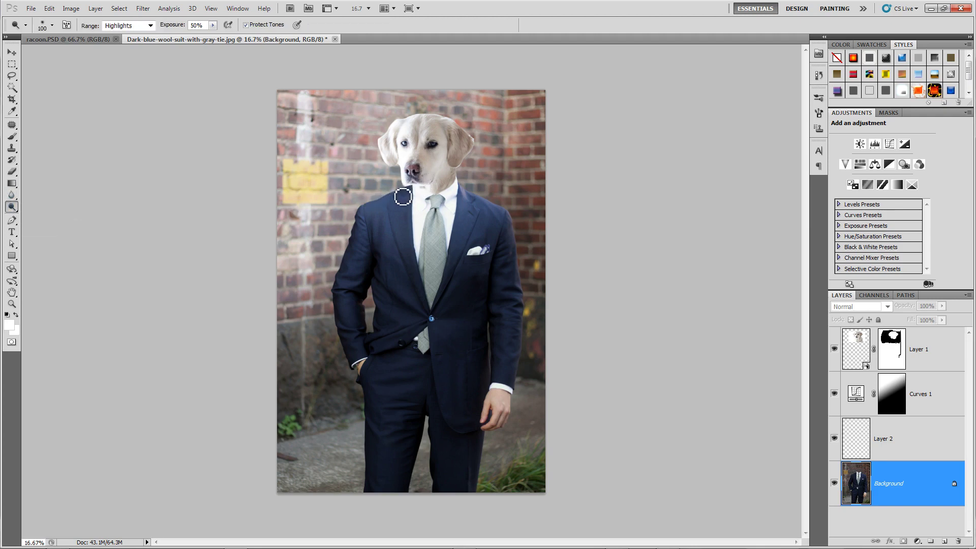
pyautogui.moveTo(403, 197)
pyautogui.mouseDown()
pyautogui.moveTo(377, 205)
pyautogui.moveTo(390, 203)
pyautogui.mouseUp()
# Step: Dodge the wall and shoulder beside the dog's chin with a 600 px brush set to the Shadows range
pyautogui.click(150, 25)
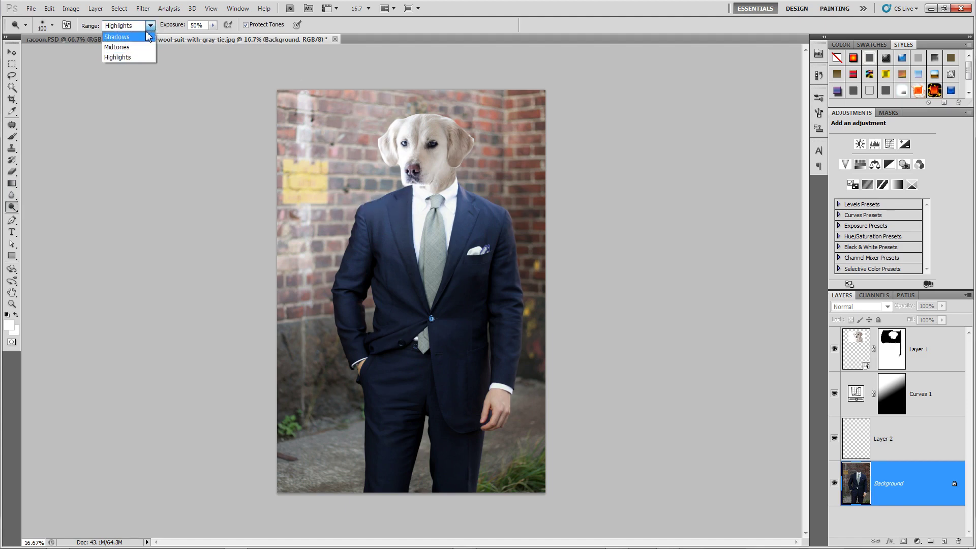
pyautogui.click(132, 39)
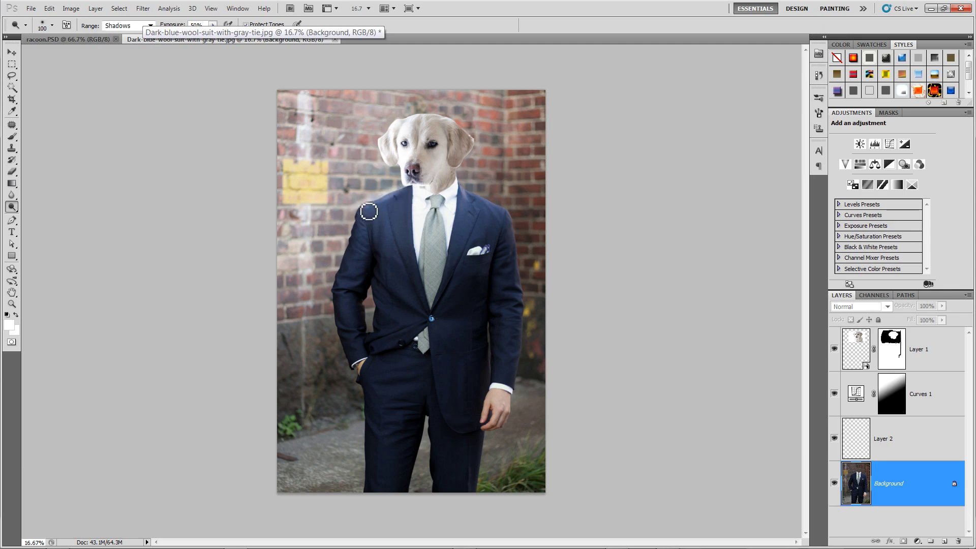
pyautogui.press(']')
pyautogui.press(']')
pyautogui.press(']')
pyautogui.press(']')
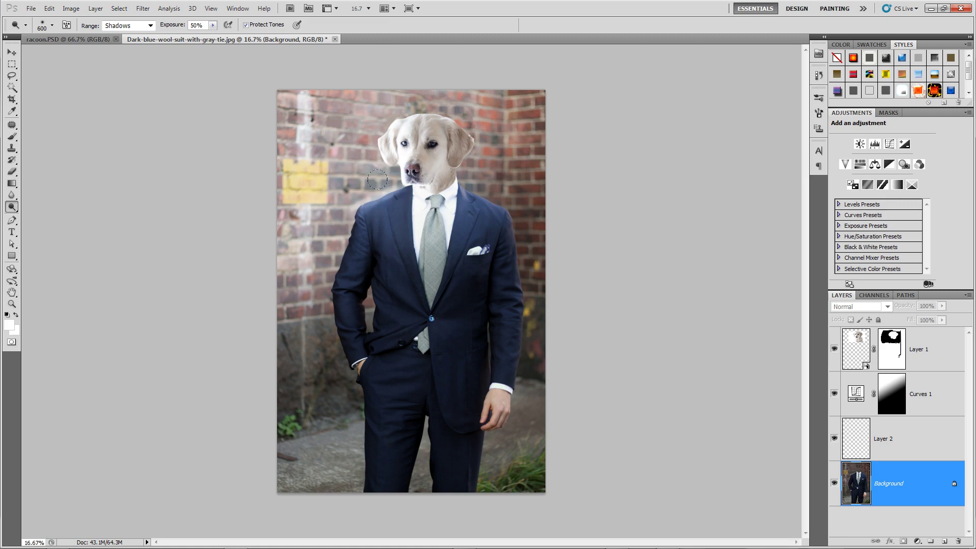
pyautogui.moveTo(377, 179)
pyautogui.mouseDown()
pyautogui.moveTo(345, 199)
pyautogui.moveTo(314, 253)
pyautogui.moveTo(357, 188)
pyautogui.moveTo(340, 207)
pyautogui.moveTo(385, 174)
pyautogui.moveTo(323, 229)
pyautogui.moveTo(317, 197)
pyautogui.moveTo(414, 162)
pyautogui.moveTo(382, 195)
pyautogui.mouseUp()
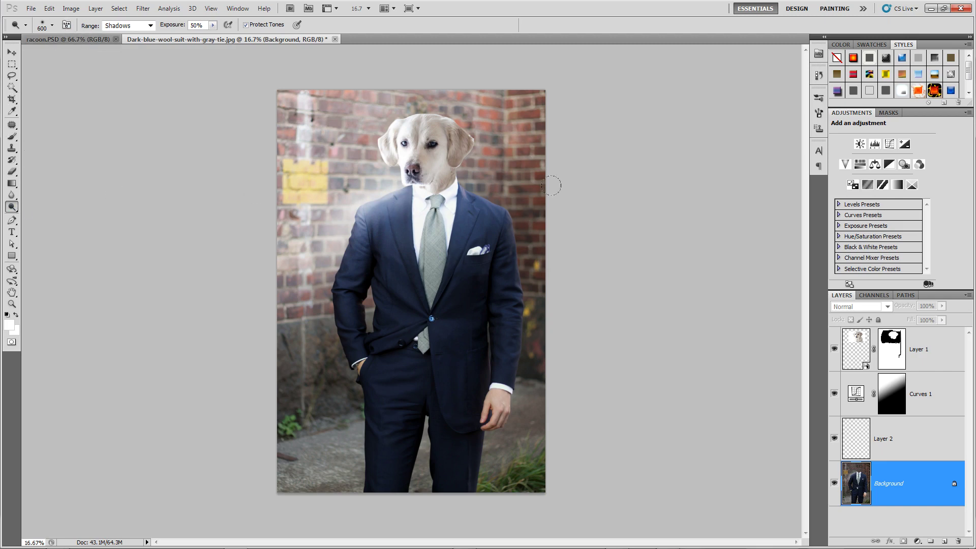
# Step: Add an empty layer above Layer 1, reset the colors to default and reduce the brush to 300 px
pyautogui.click(945, 353)
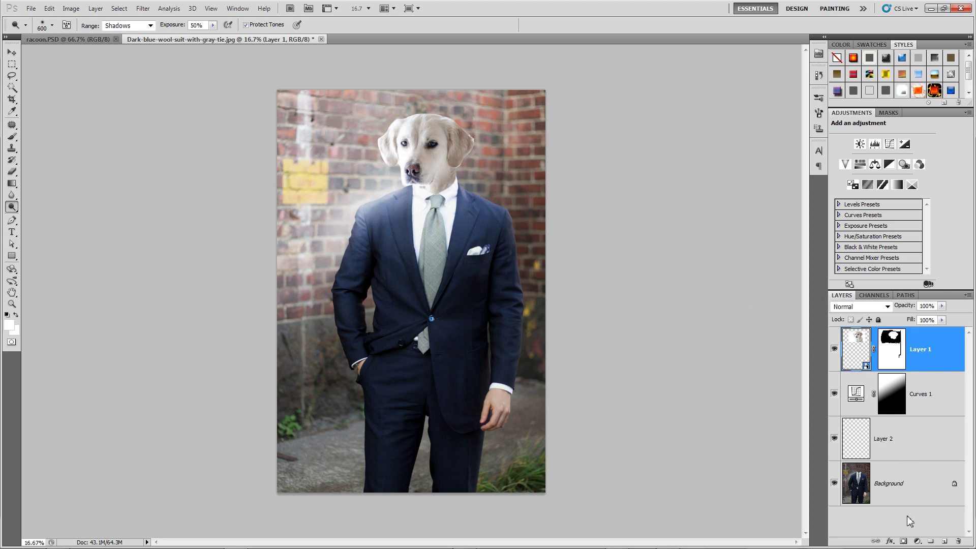
pyautogui.click(945, 541)
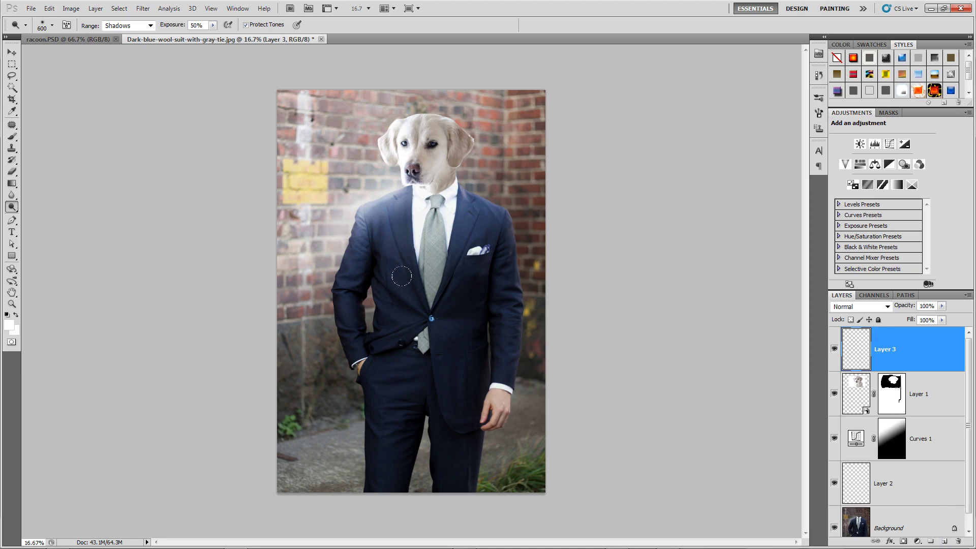
pyautogui.click(6, 315)
pyautogui.press('[')
pyautogui.press('[')
# Step: View Layer 1's smart object contents in their own document and compare the dog layer with its mask disabled and enabled
pyautogui.doubleClick(859, 397)
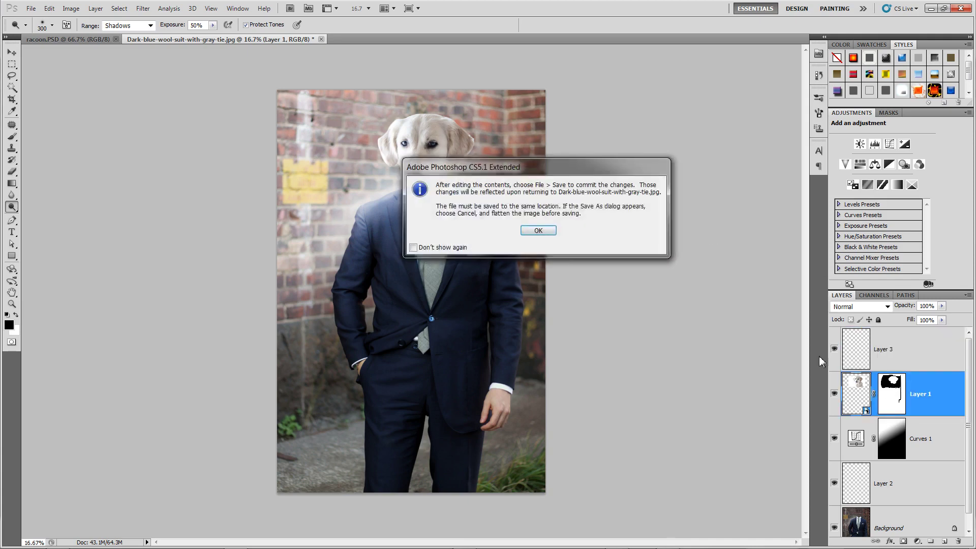
pyautogui.click(546, 232)
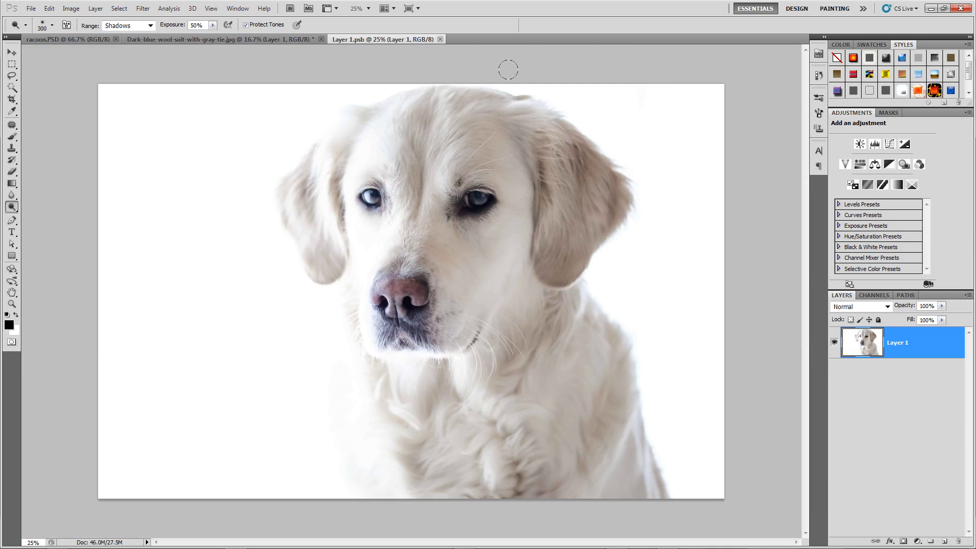
pyautogui.click(440, 40)
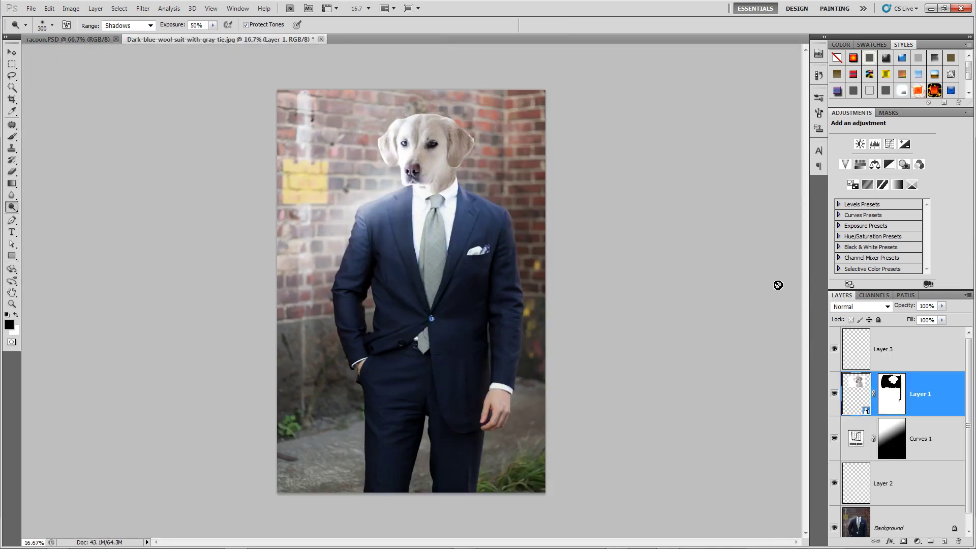
pyautogui.keyDown('shift'); pyautogui.click(893, 397); pyautogui.keyUp('shift')
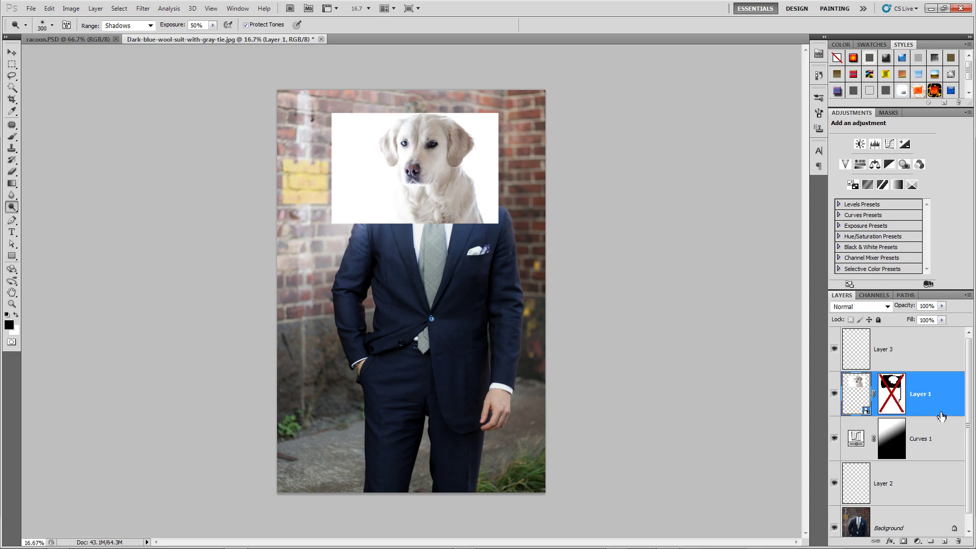
pyautogui.keyDown('shift'); pyautogui.click(885, 397); pyautogui.keyUp('shift')
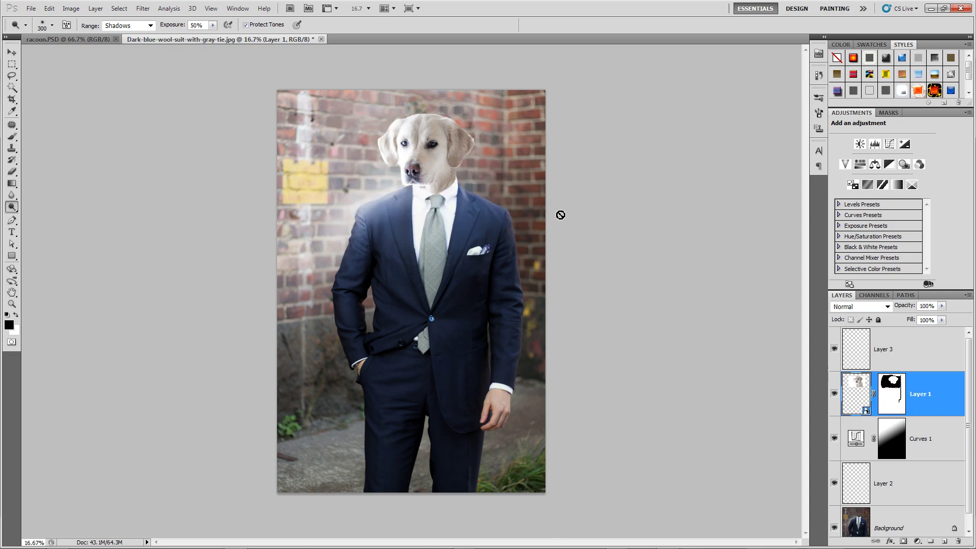
# Step: Scale Layer 1's dog-head smart object down to 20.10% of its size around its centre
pyautogui.press('t')
pyautogui.press('v')
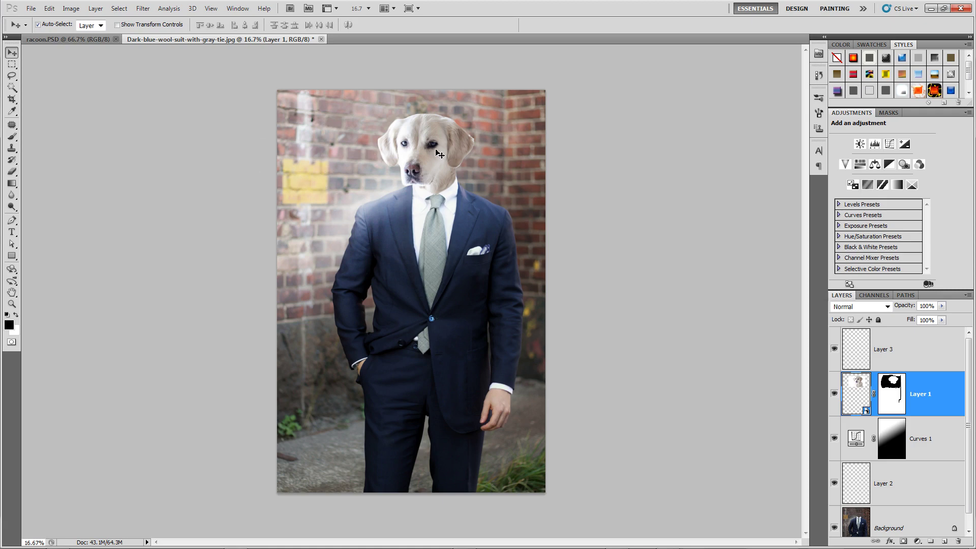
pyautogui.hotkey('ctrl', 't')
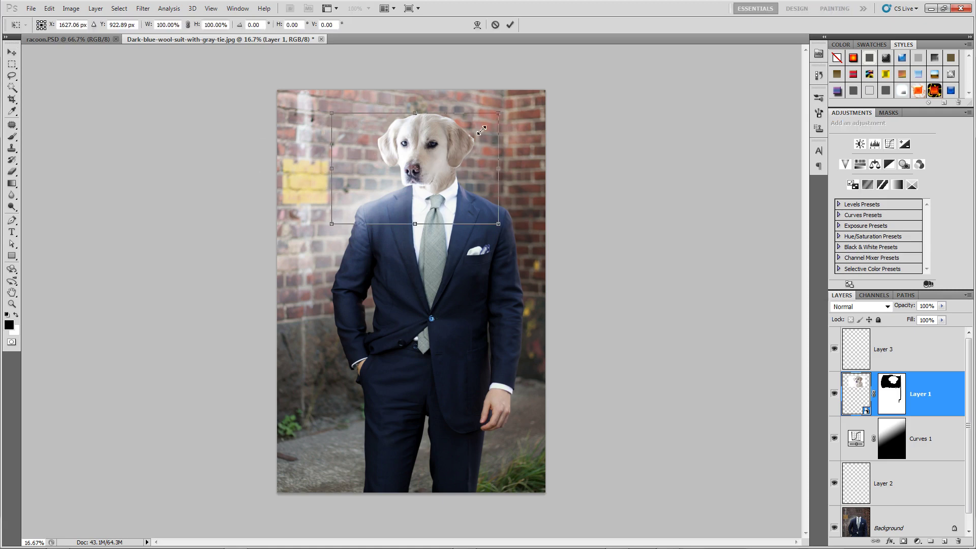
pyautogui.moveTo(481, 130); pyautogui.dragTo(443, 168)
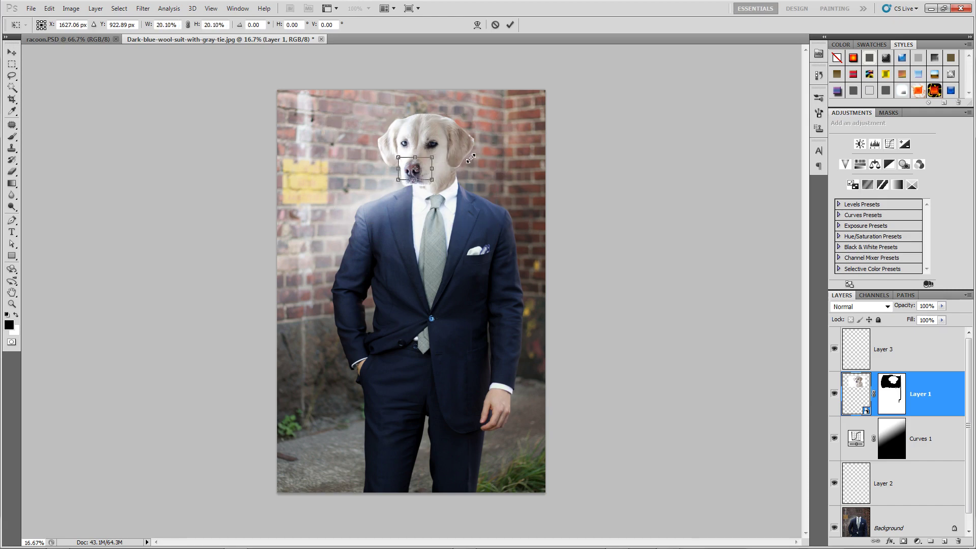
pyautogui.press('Return')
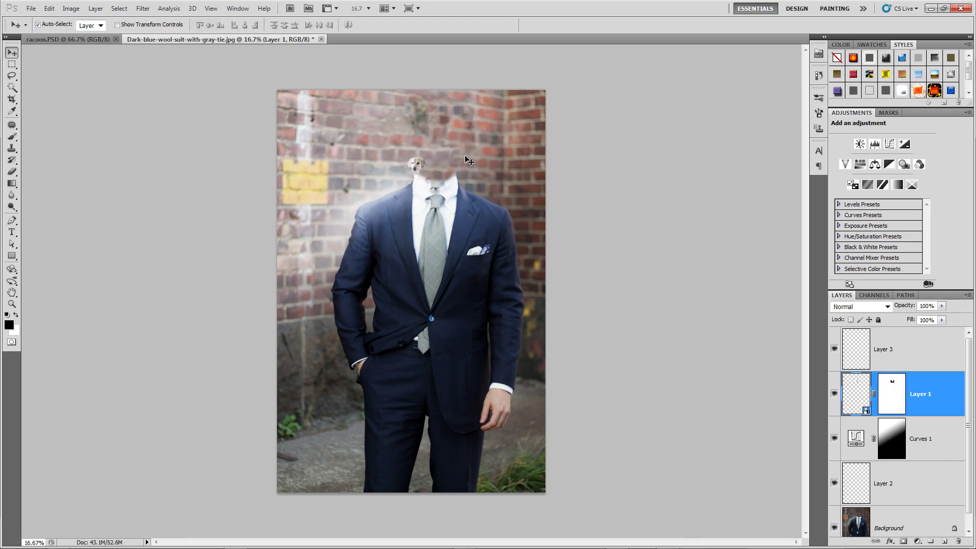
# Step: Try enlarging the shrunken dog head upward and moving it toward the collar, and undo back to the small size
pyautogui.hotkey('ctrl', 't')
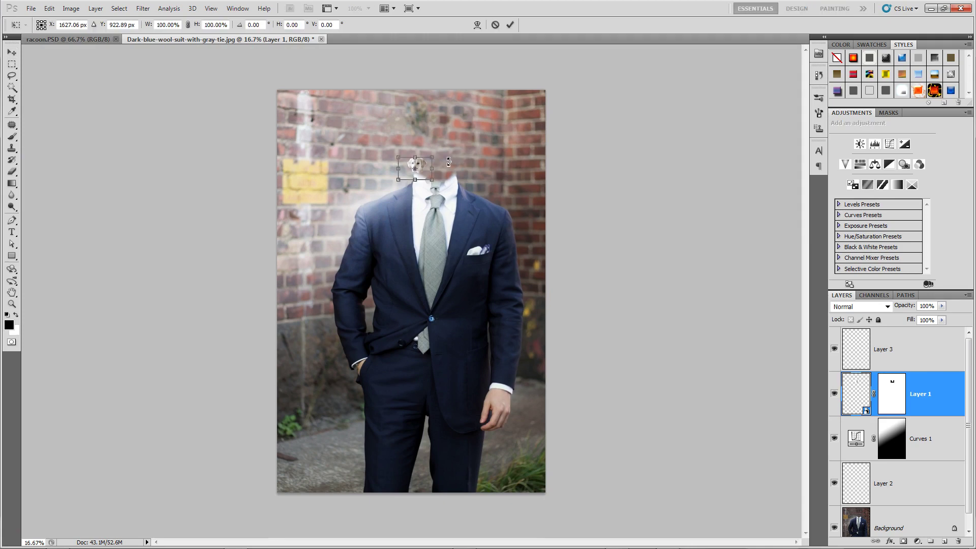
pyautogui.moveTo(436, 156); pyautogui.dragTo(527, 84)
pyautogui.press('Return')
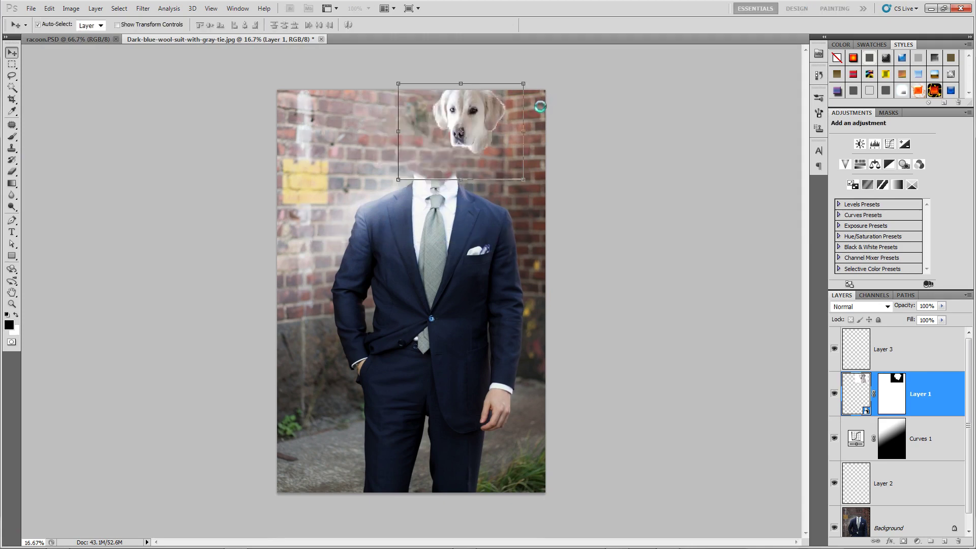
pyautogui.moveTo(479, 130); pyautogui.dragTo(438, 163)
pyautogui.hotkey('ctrl', 'alt', 'z')
pyautogui.hotkey('ctrl', 'alt', 'z')
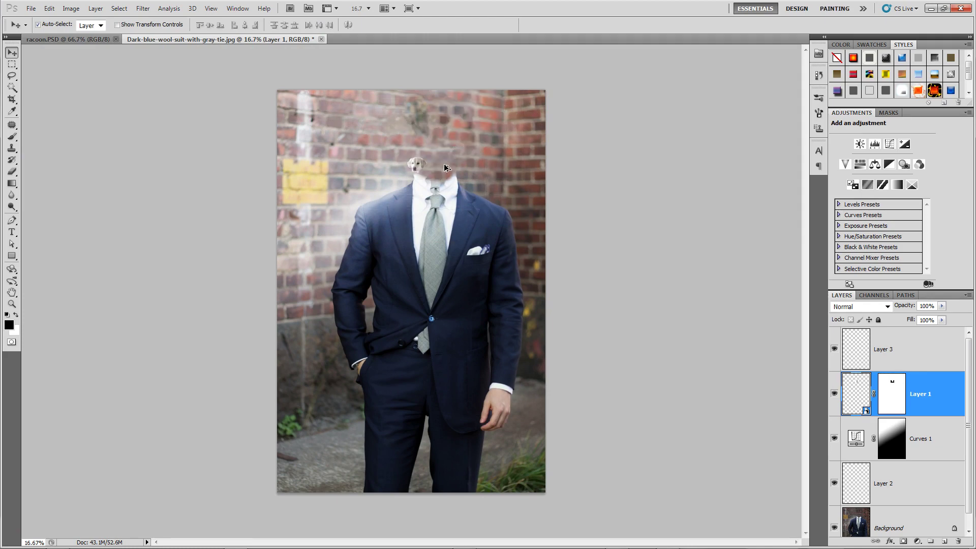
# Step: Enlarge the shrunken dog head downward and move it toward the collar, and undo everything back to the head's original size
pyautogui.hotkey('ctrl', 't')
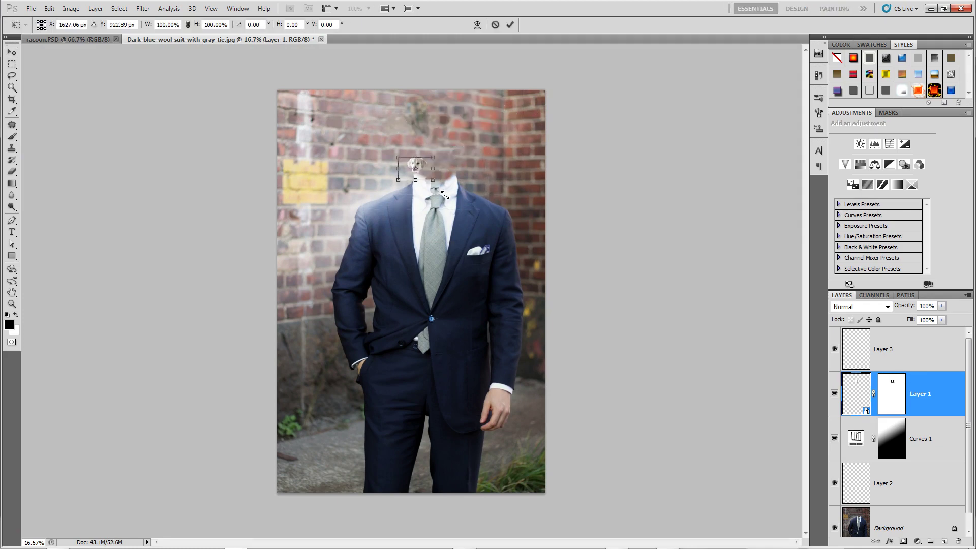
pyautogui.moveTo(484, 237); pyautogui.dragTo(523, 268)
pyautogui.press('Return')
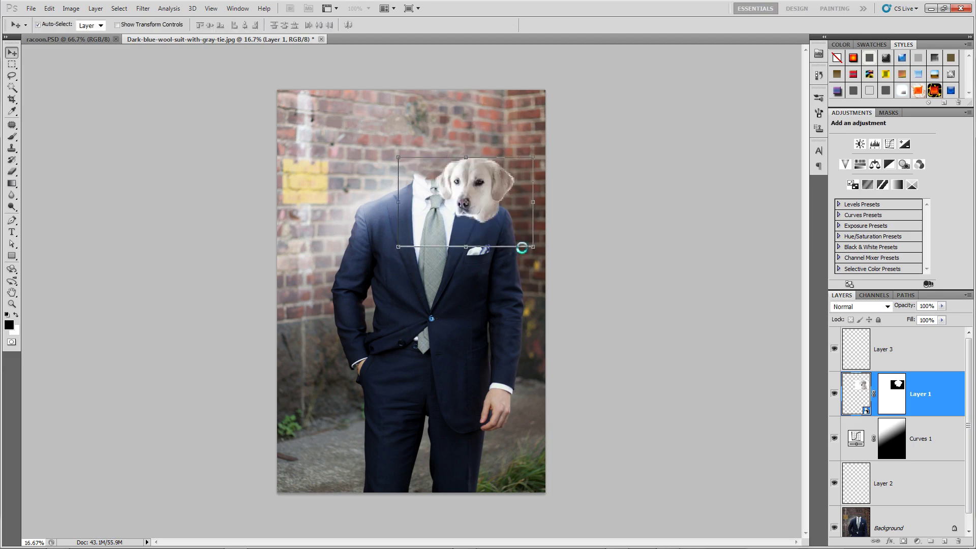
pyautogui.moveTo(484, 202); pyautogui.dragTo(449, 160)
pyautogui.hotkey('ctrl', 'alt', 'z')
pyautogui.hotkey('ctrl', 'alt', 'z')
pyautogui.hotkey('ctrl', 'alt', 'z')
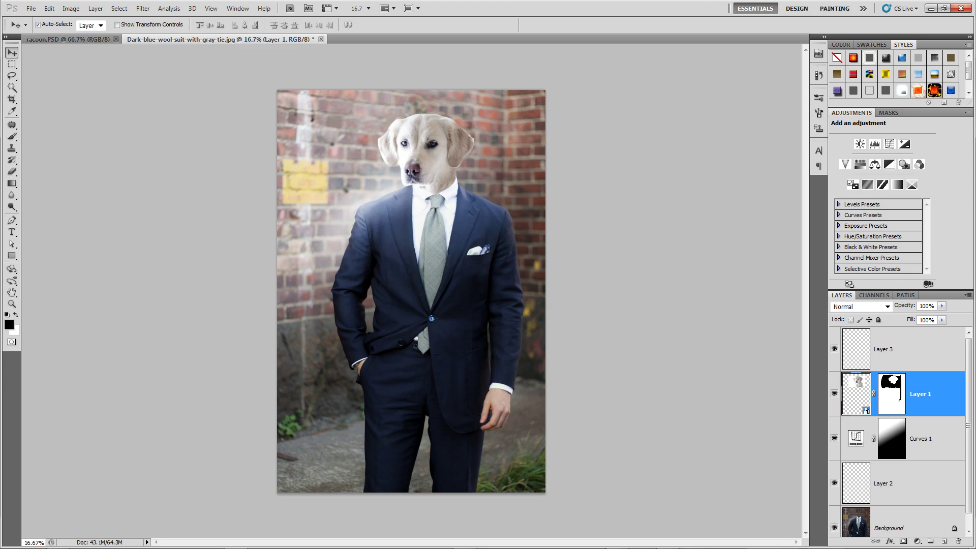
# Step: Dodge the wall beside the suit sleeve on the Background with an 1100 px brush, Shadows range and 50% exposure
pyautogui.click(859, 528)
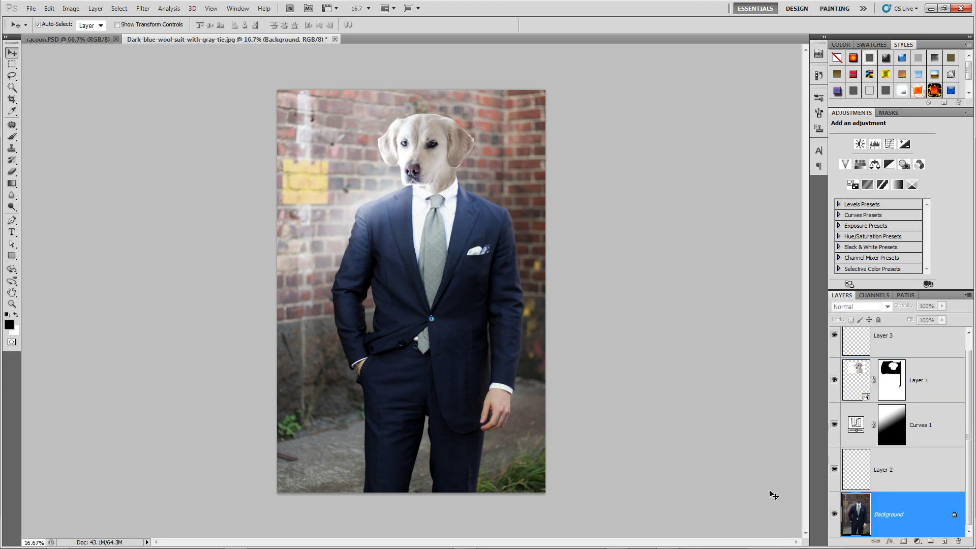
pyautogui.click(13, 198)
pyautogui.click(12, 206)
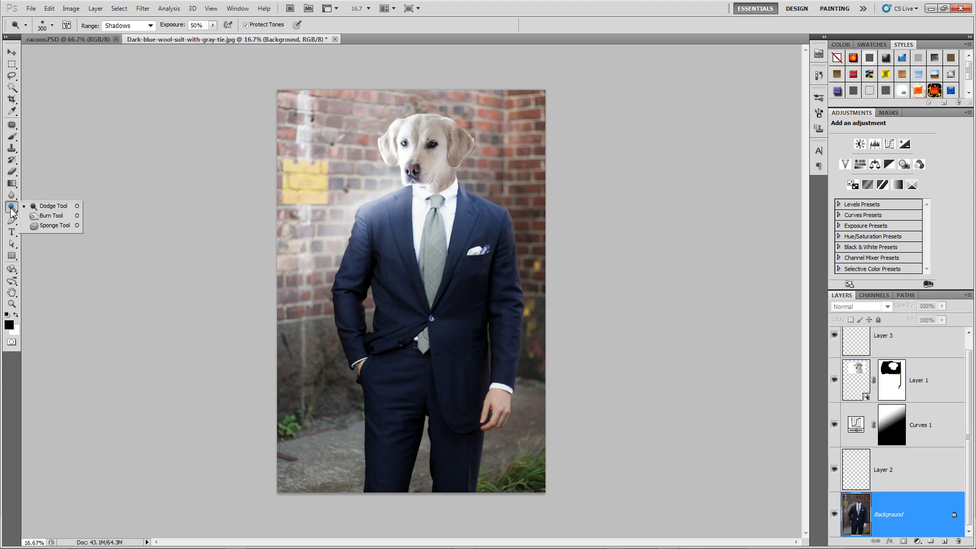
pyautogui.click(51, 208)
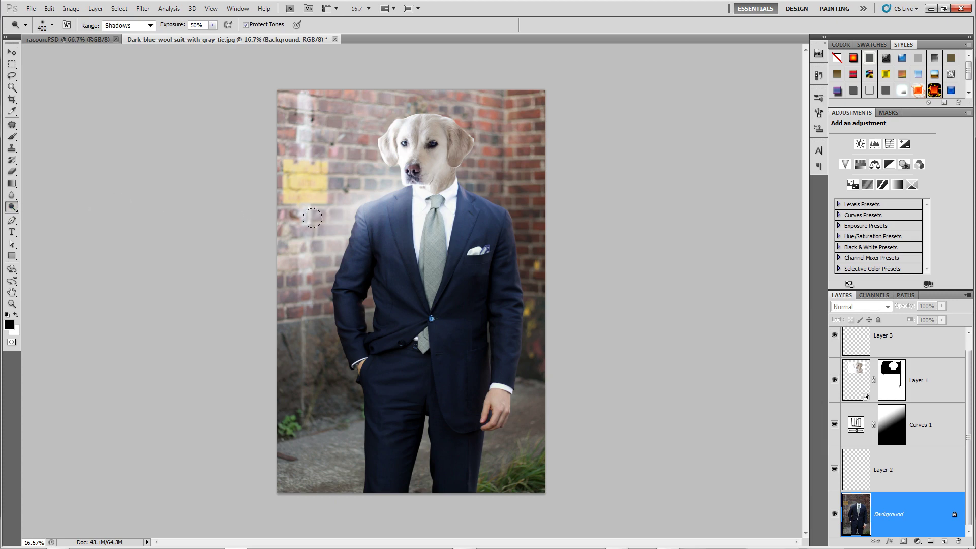
pyautogui.press(']')
pyautogui.press(']')
pyautogui.press(']')
pyautogui.press(']')
pyautogui.press(']')
pyautogui.press(']')
pyautogui.press(']')
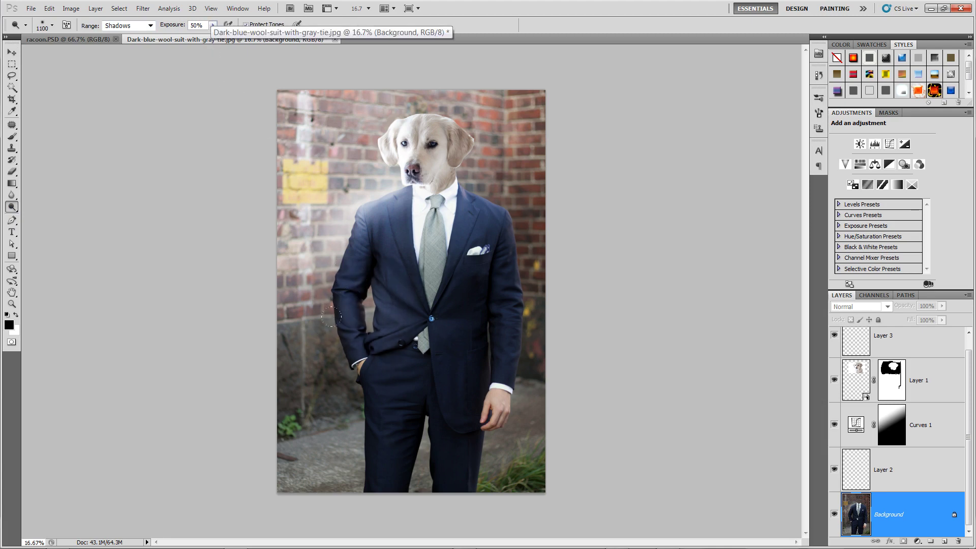
pyautogui.click(368, 332)
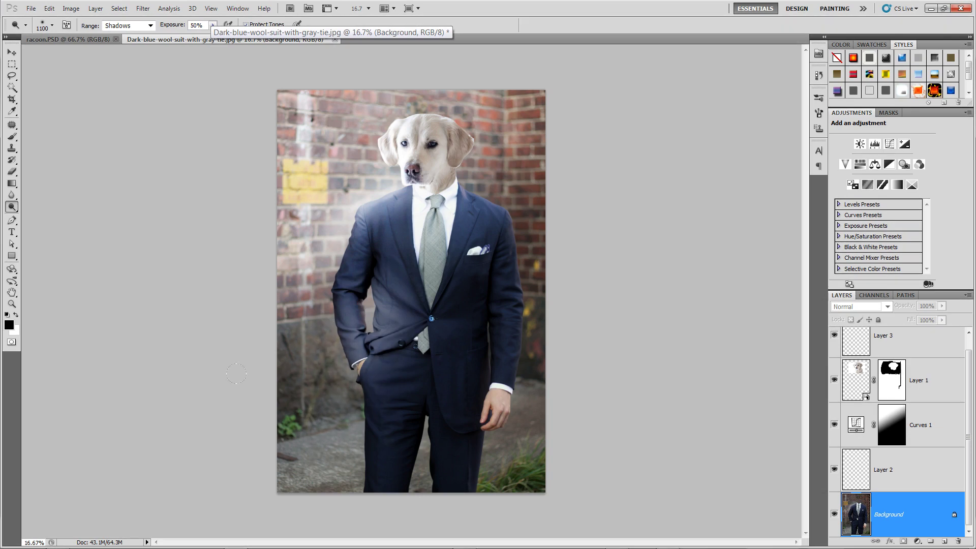
pyautogui.keyDown('ctrl'); pyautogui.click(266, 393); pyautogui.keyUp('ctrl')
pyautogui.hotkey('ctrl', 'alt', 'z')
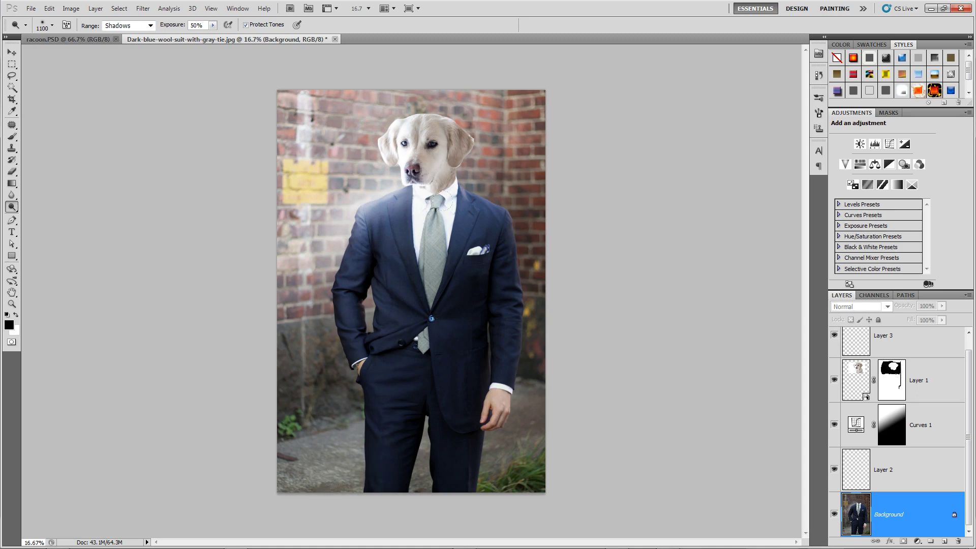
pyautogui.moveTo(320, 235); pyautogui.dragTo(292, 309)
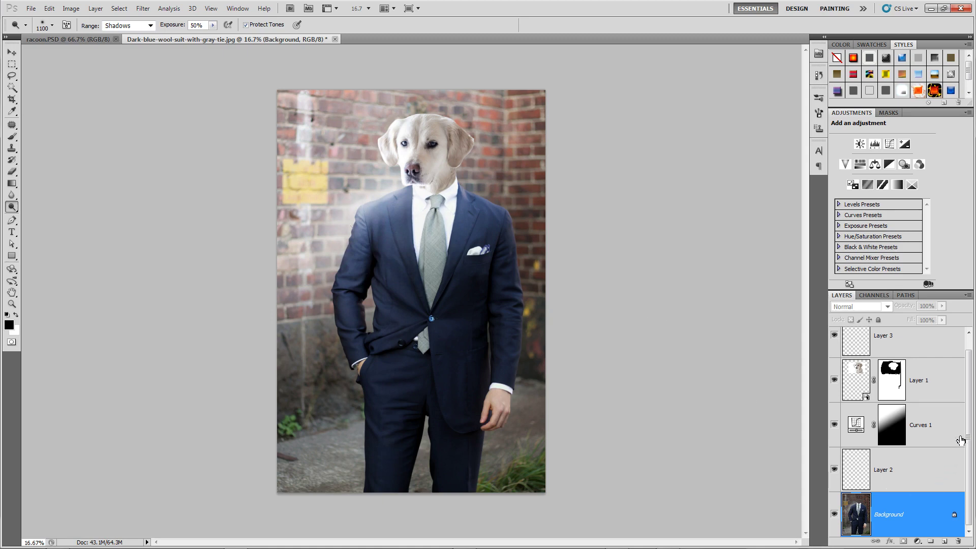
# Step: Paint a black stroke on Layer 3 from the dog's cheek down to the suit shoulder with a 250 px brush
pyautogui.scroll(1, 961, 440)
pyautogui.click(920, 359)
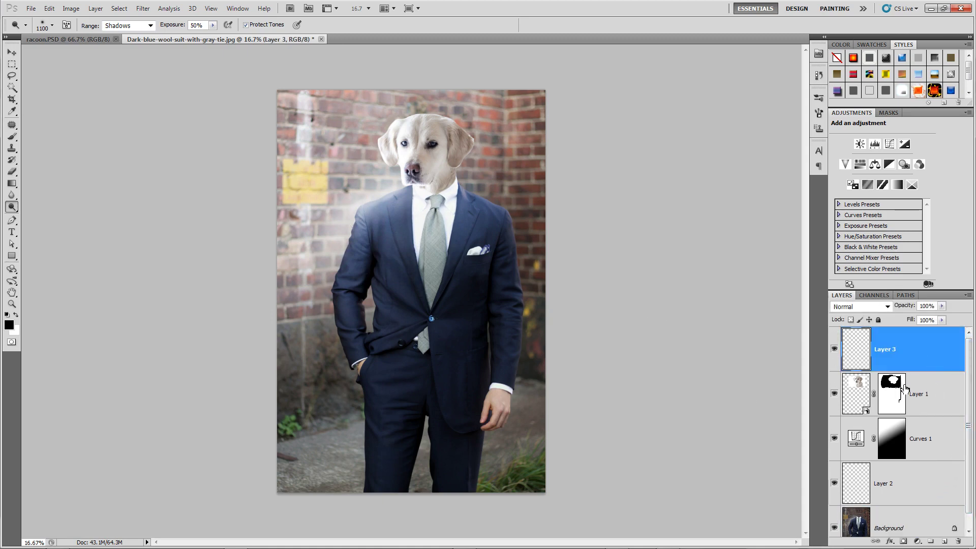
pyautogui.click(834, 349)
pyautogui.click(834, 350)
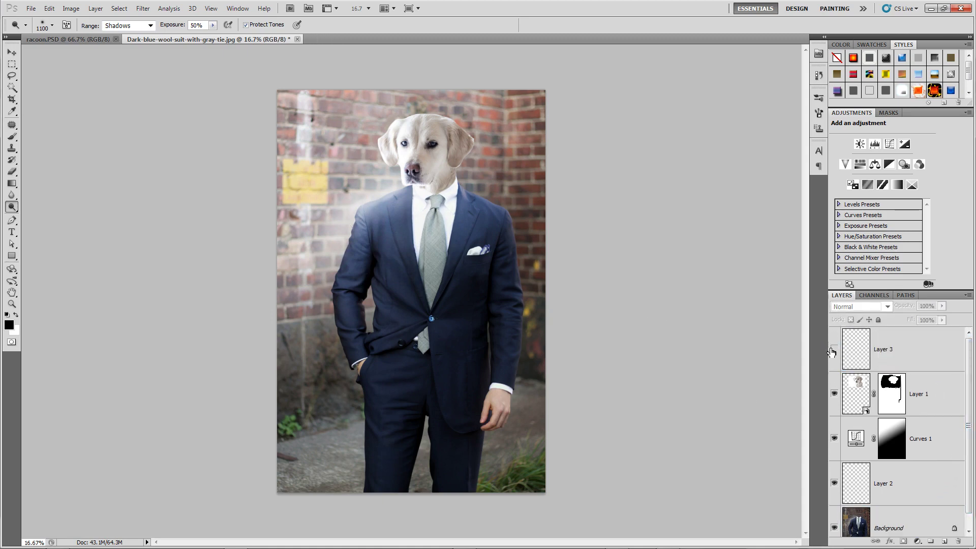
pyautogui.click(868, 351)
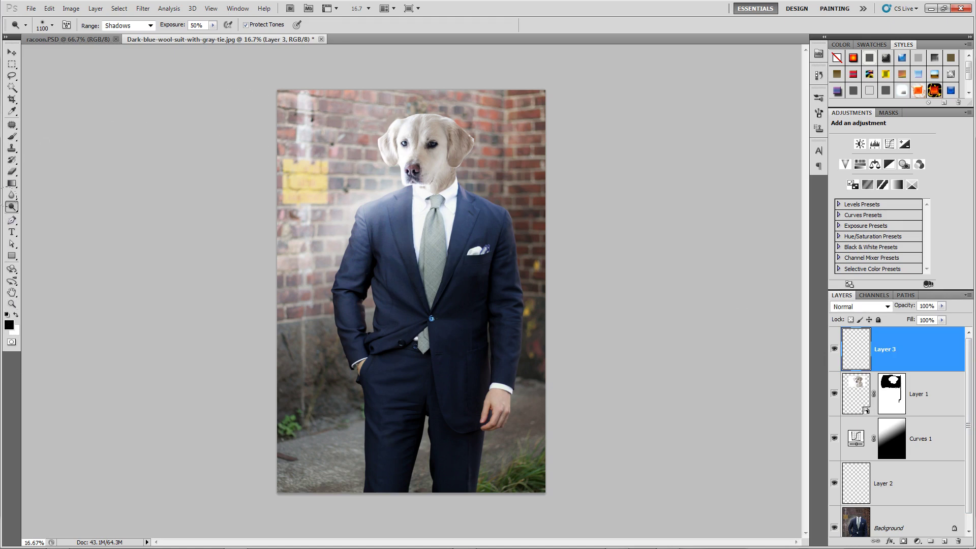
pyautogui.click(12, 136)
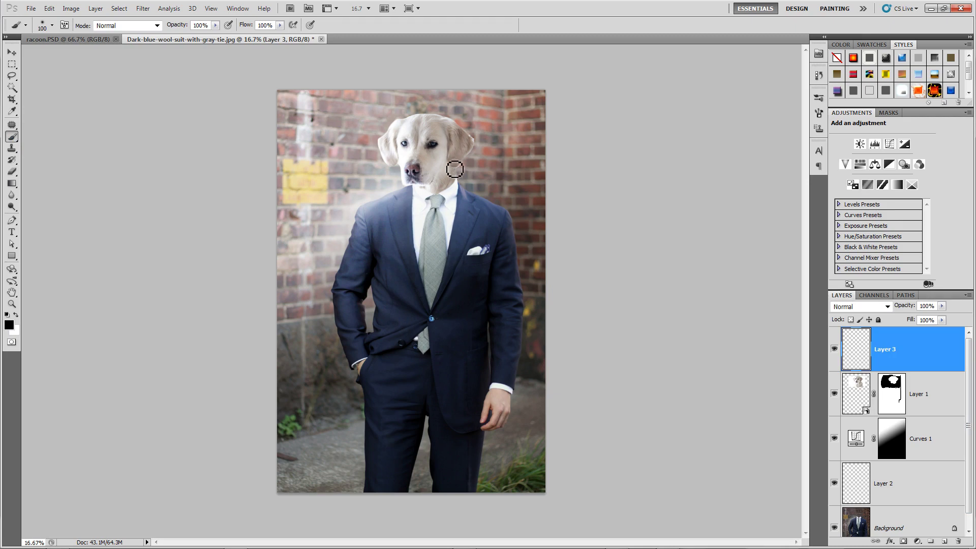
pyautogui.press(']')
pyautogui.press(']')
pyautogui.press(']')
pyautogui.moveTo(442, 178)
pyautogui.mouseDown()
pyautogui.moveTo(446, 166)
pyautogui.moveTo(450, 190)
pyautogui.moveTo(487, 203)
pyautogui.mouseUp()
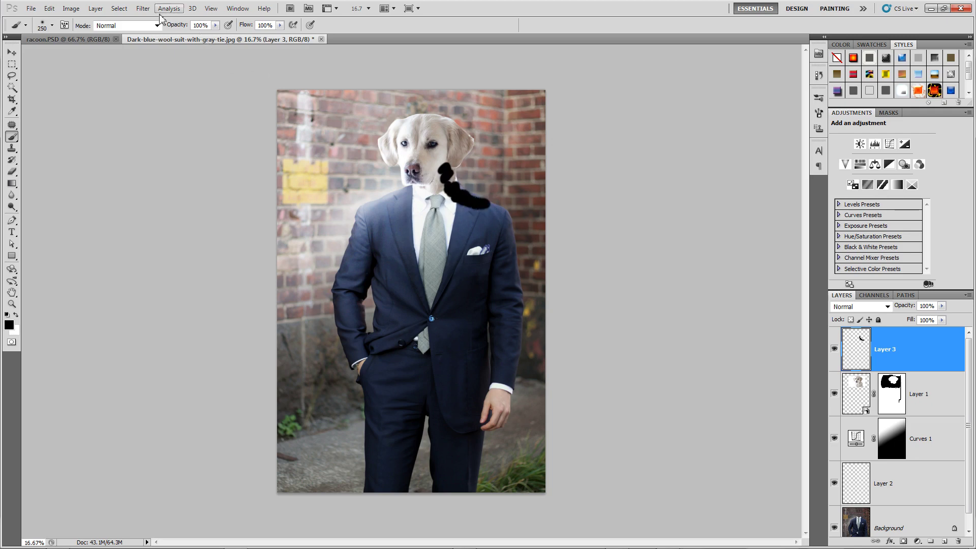
# Step: Blur Layer 3's black stroke with a Gaussian Blur of 95.5 pixels
pyautogui.click(142, 9)
pyautogui.moveTo(163, 125)
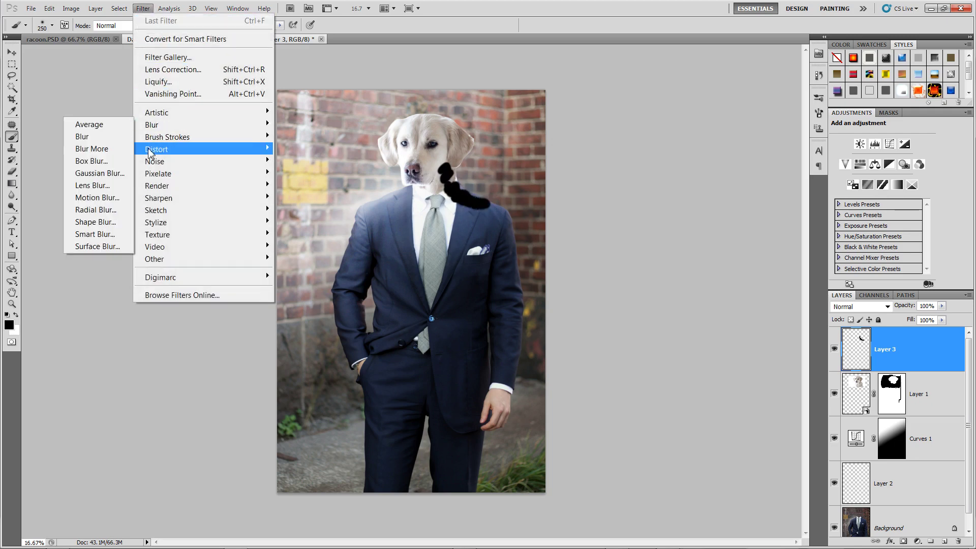
pyautogui.click(101, 178)
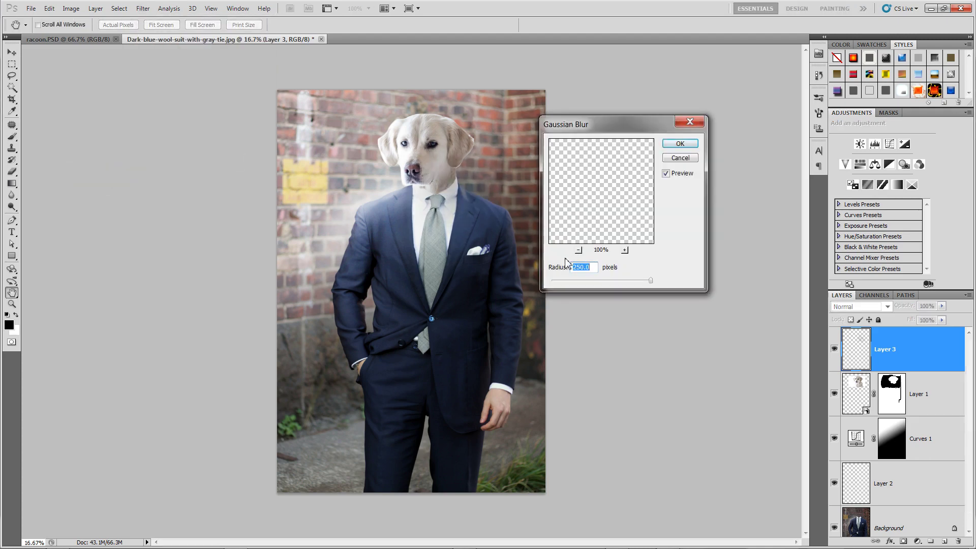
pyautogui.moveTo(639, 283)
pyautogui.mouseDown()
pyautogui.moveTo(619, 286)
pyautogui.moveTo(639, 280)
pyautogui.mouseUp()
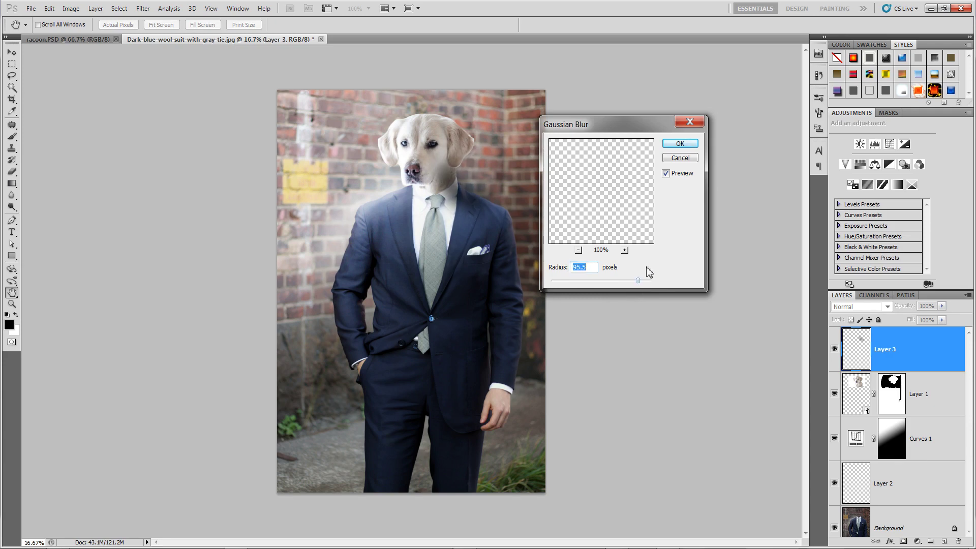
pyautogui.click(686, 144)
pyautogui.press('b')
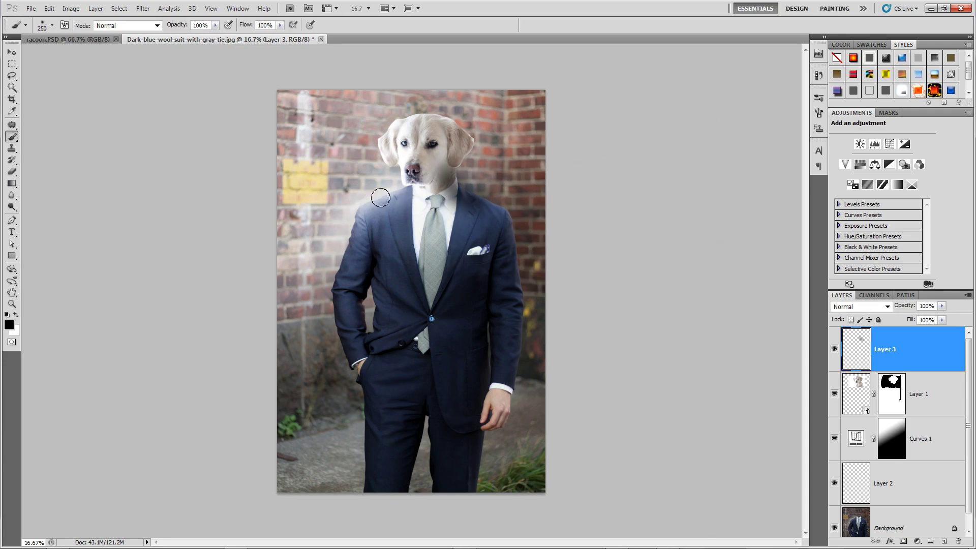
# Step: Try the Divide, Hard Light, Overlay and Pin Light blend modes on Layer 3
pyautogui.click(901, 518)
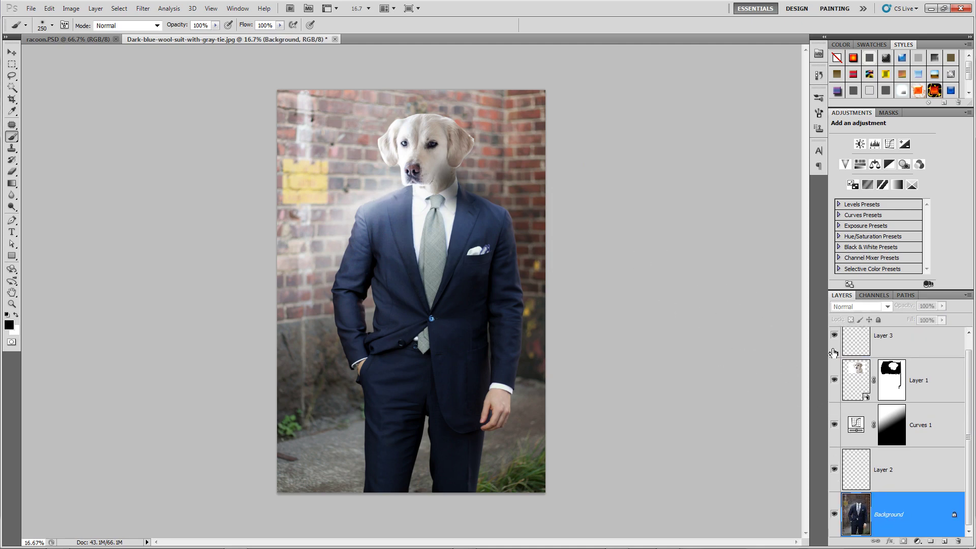
pyautogui.click(907, 352)
pyautogui.click(859, 306)
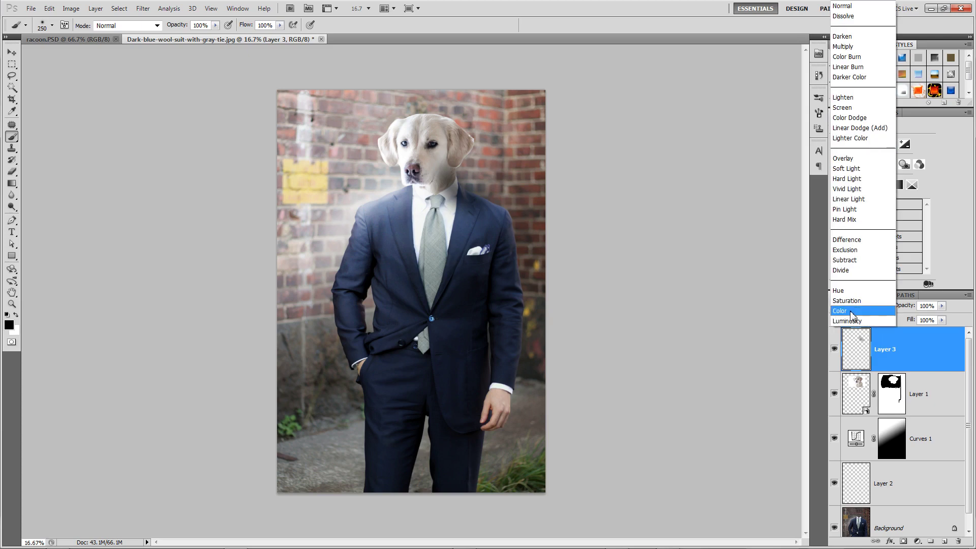
pyautogui.click(836, 307)
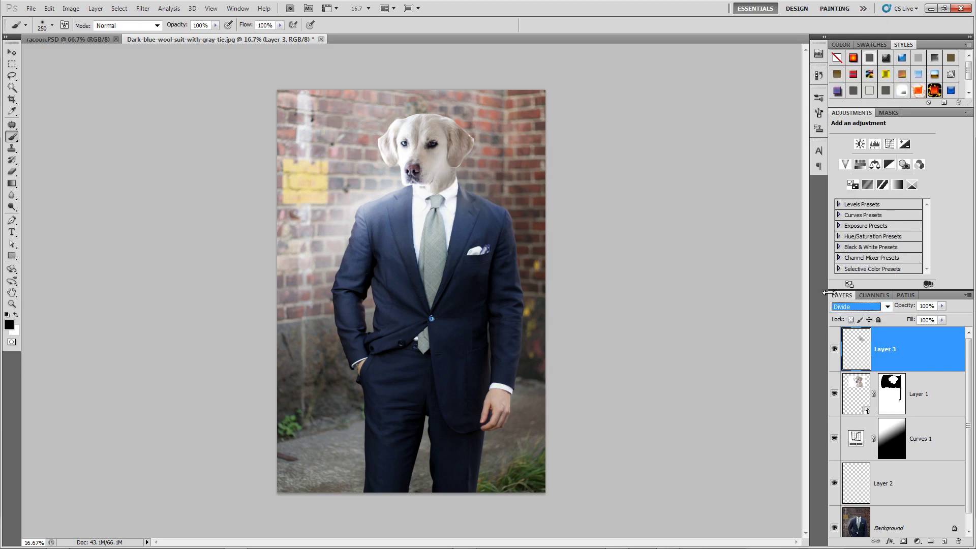
pyautogui.press('Up')
pyautogui.press('Up')
pyautogui.press('Up')
pyautogui.press('Up')
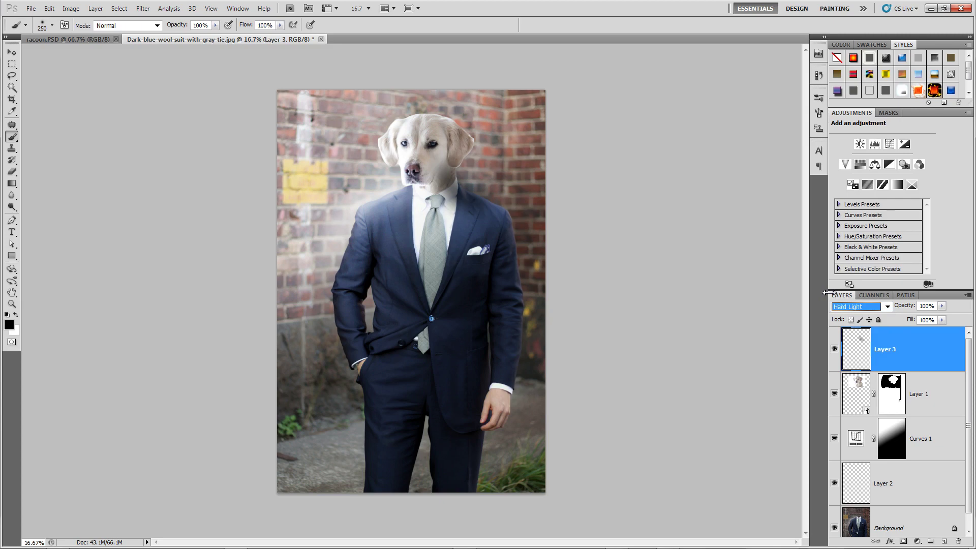
pyautogui.press('Up')
pyautogui.press('Up')
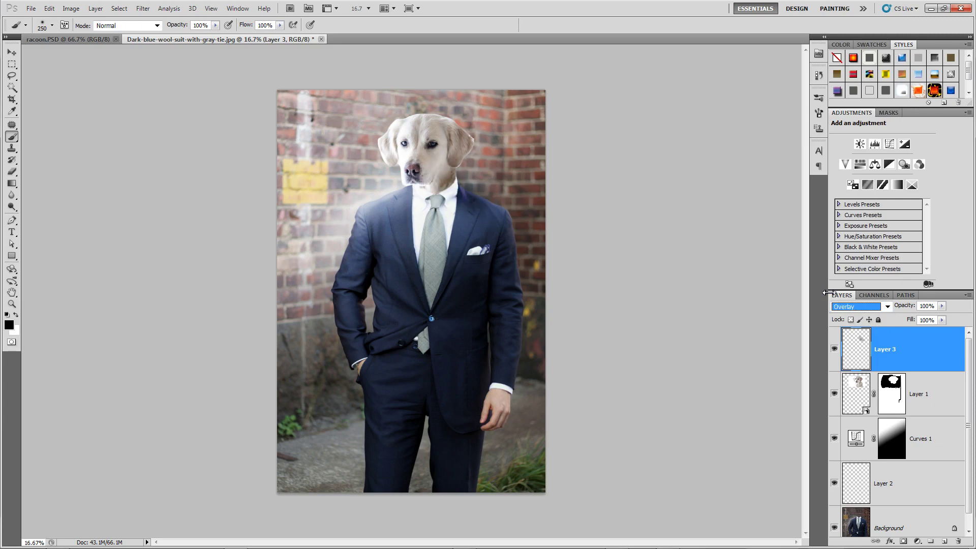
pyautogui.press('Up')
pyautogui.press('Down')
pyautogui.press('Down')
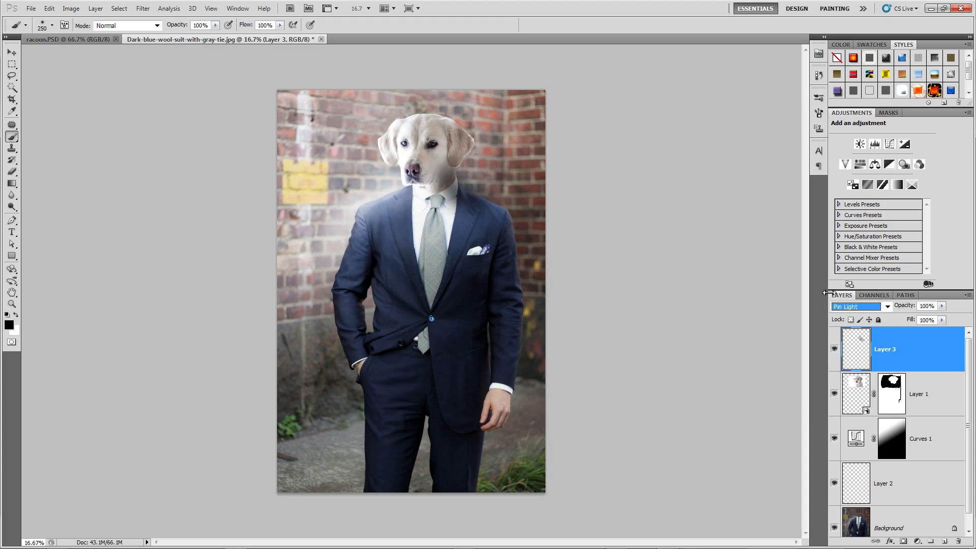
# Step: Set Layer 3's blend mode to Soft Light and compare the image with the layer hidden and shown
pyautogui.press('Up')
pyautogui.press('Up')
pyautogui.press('Up')
pyautogui.press('Up')
pyautogui.press('Up')
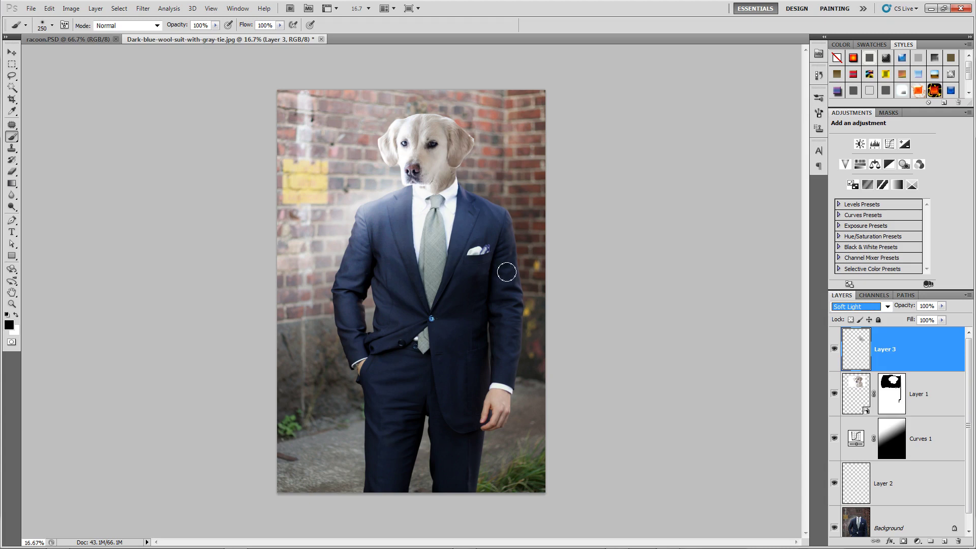
pyautogui.click(835, 351)
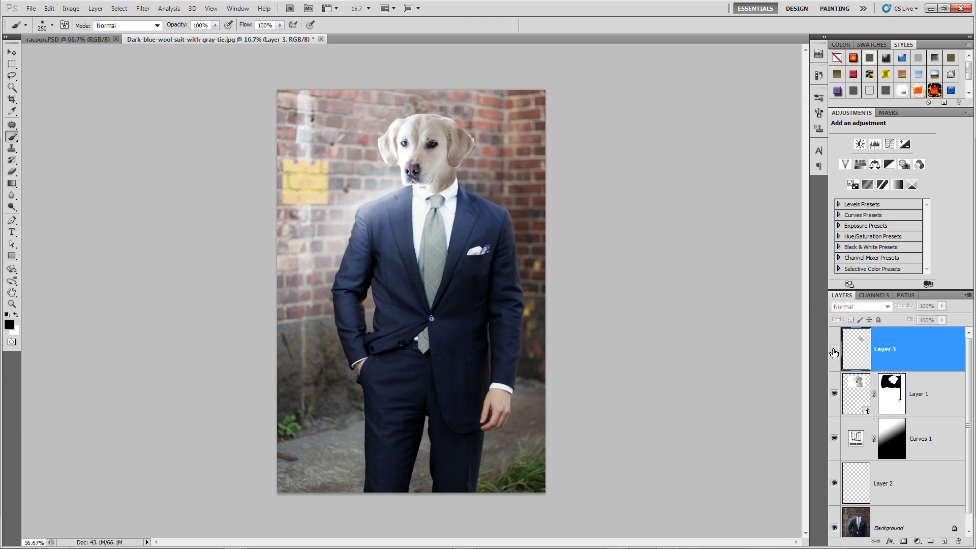
pyautogui.click(835, 351)
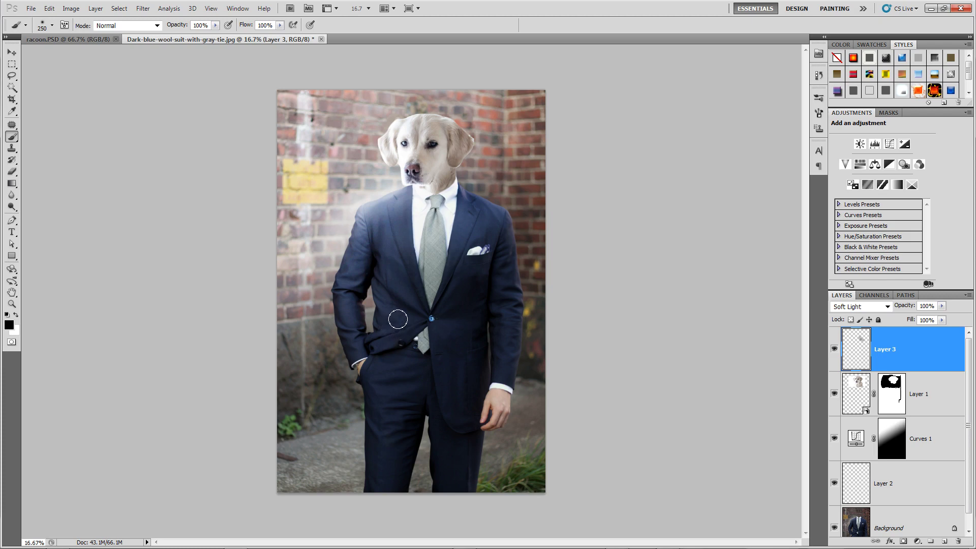
# Step: Create a new layer and paint a white diagonal light beam from the brick wall down to the jacket button with a 1600 px brush
pyautogui.click(944, 541)
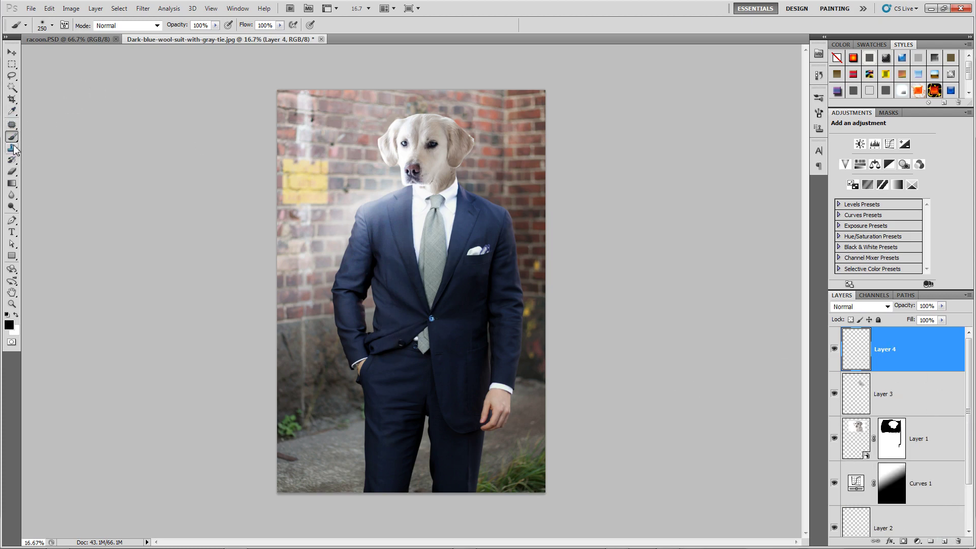
pyautogui.click(16, 315)
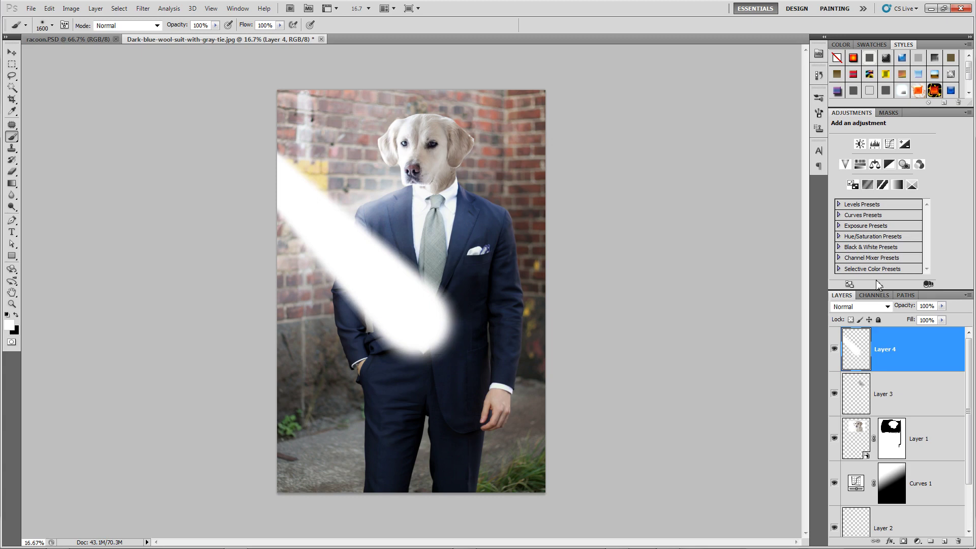
# Step: Try Overlay, Dissolve, Multiply and Color Dodge on Layer 4's light beam and set its blend mode to Soft Light
pyautogui.click(864, 306)
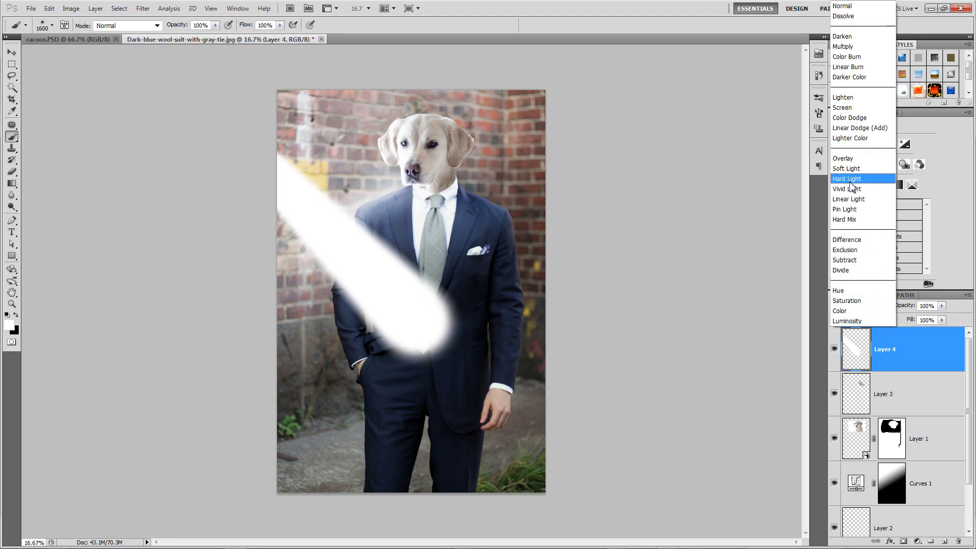
pyautogui.click(848, 158)
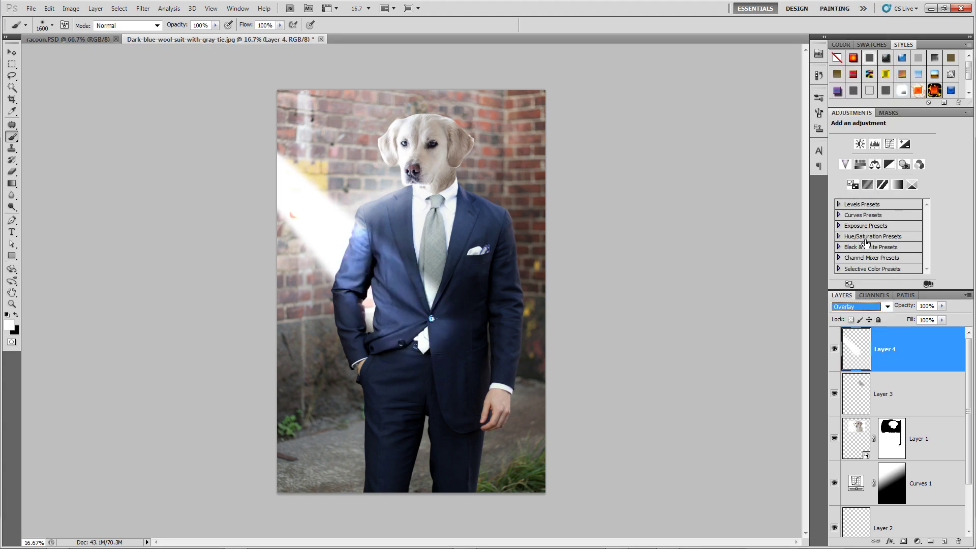
pyautogui.click(863, 306)
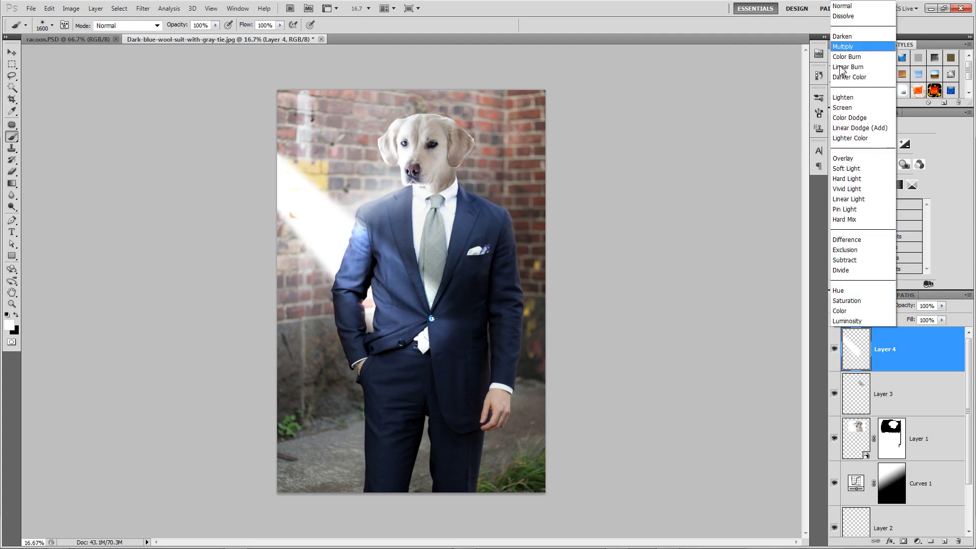
pyautogui.click(846, 16)
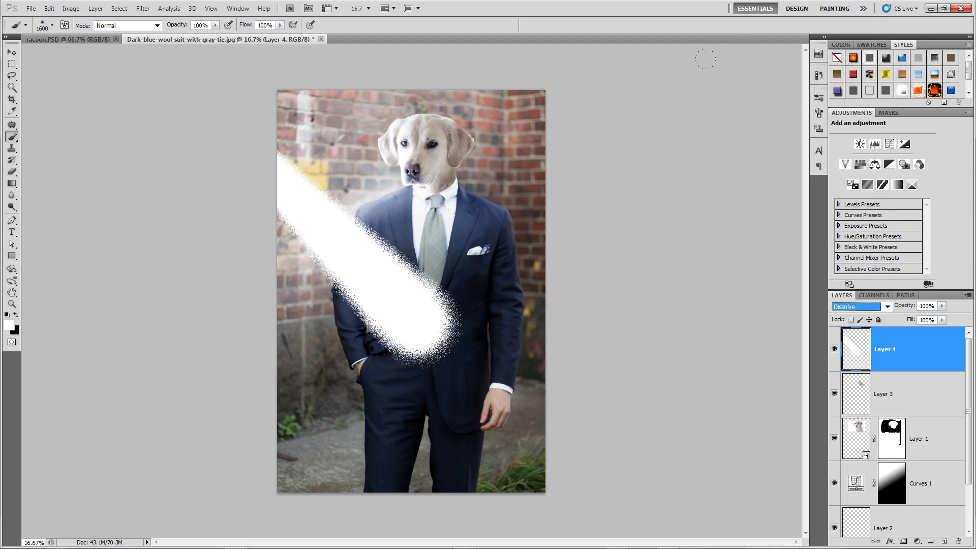
pyautogui.press('Down')
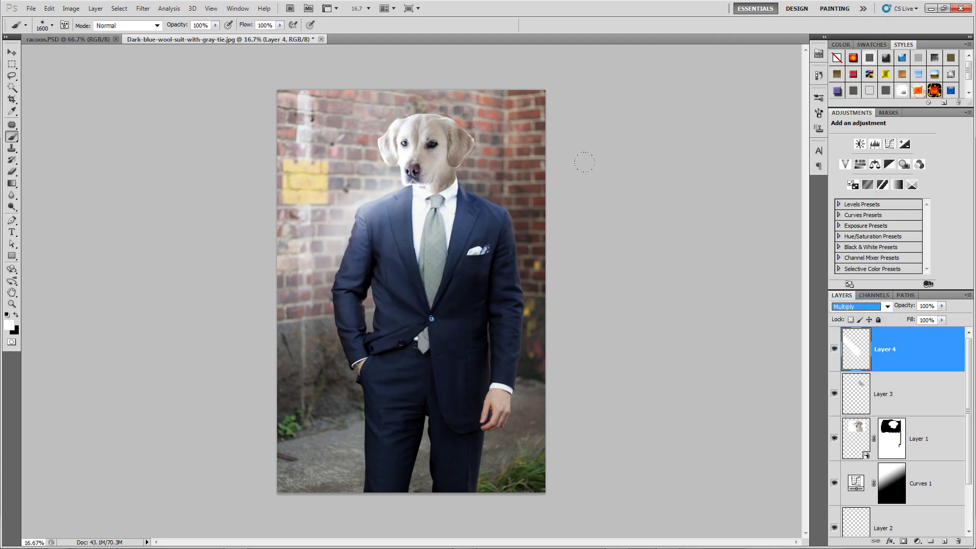
pyautogui.press('Down')
pyautogui.press('Down')
pyautogui.press('Down')
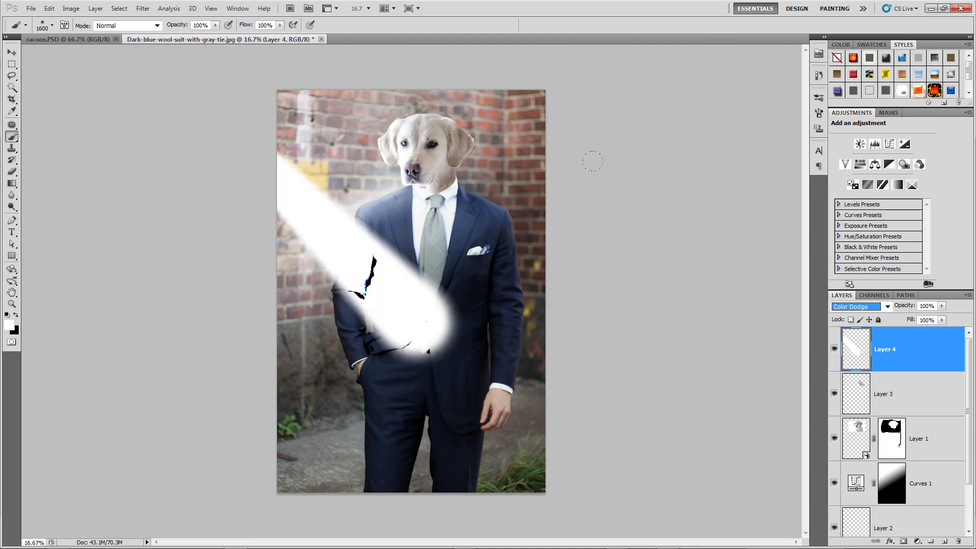
pyautogui.press('Down')
pyautogui.press('Down')
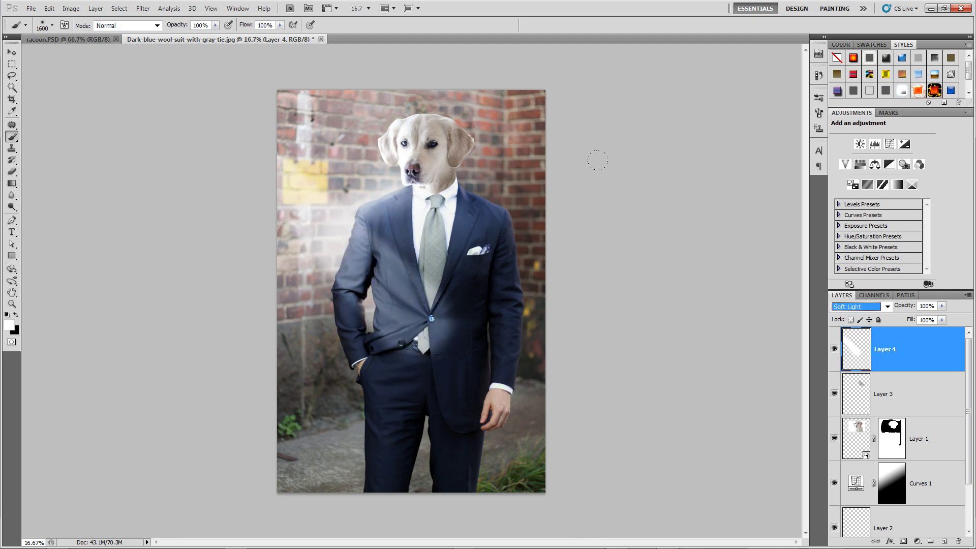
# Step: Mask Layer 4 with a diagonal white-to-black gradient fading the beam out across the jacket, and move the masked layer up the photo
pyautogui.click(903, 541)
pyautogui.press('g')
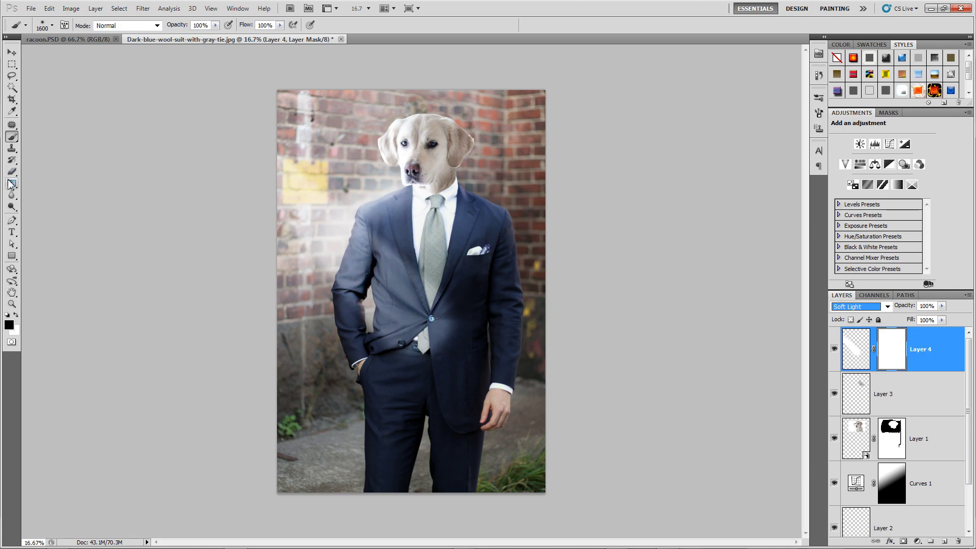
pyautogui.moveTo(309, 188); pyautogui.dragTo(440, 347)
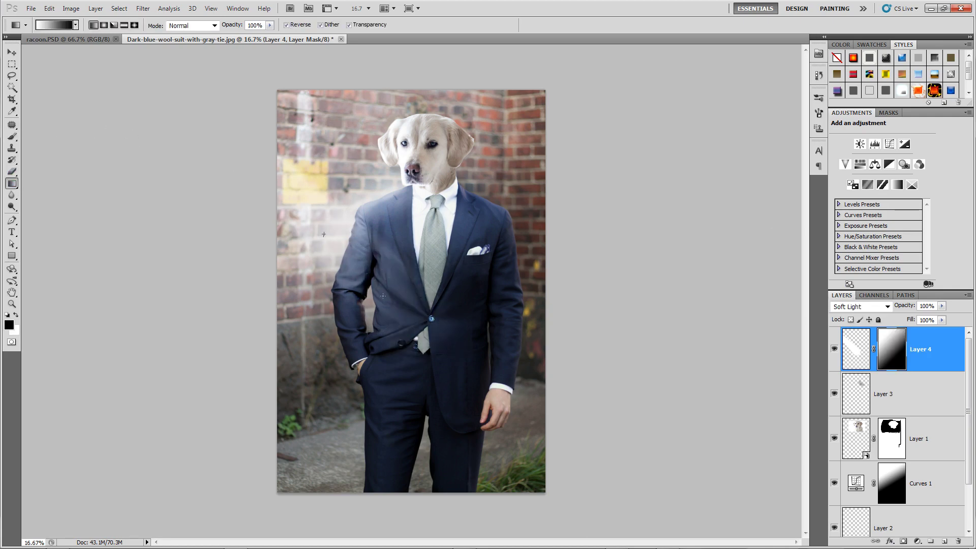
pyautogui.moveTo(383, 296); pyautogui.dragTo(400, 308)
pyautogui.press('v')
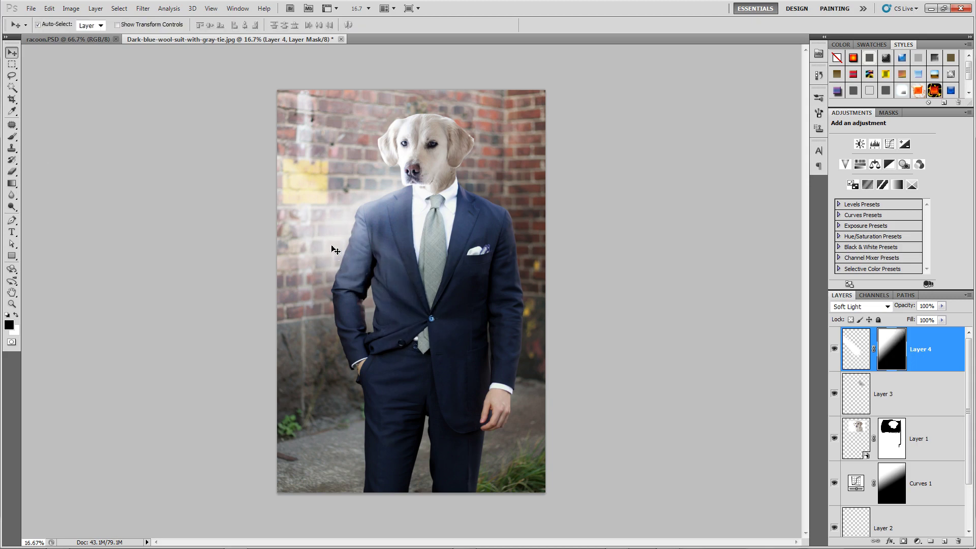
pyautogui.moveTo(337, 224); pyautogui.dragTo(321, 140)
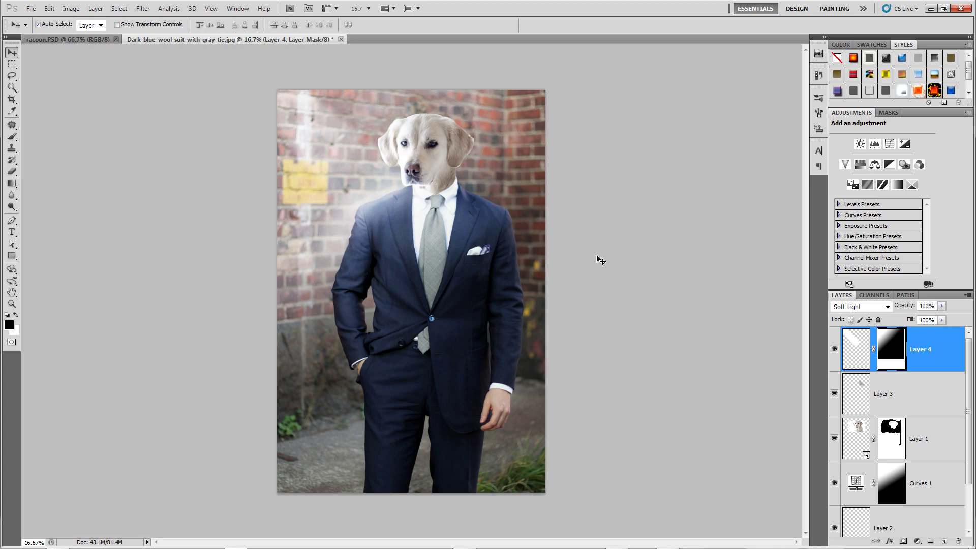